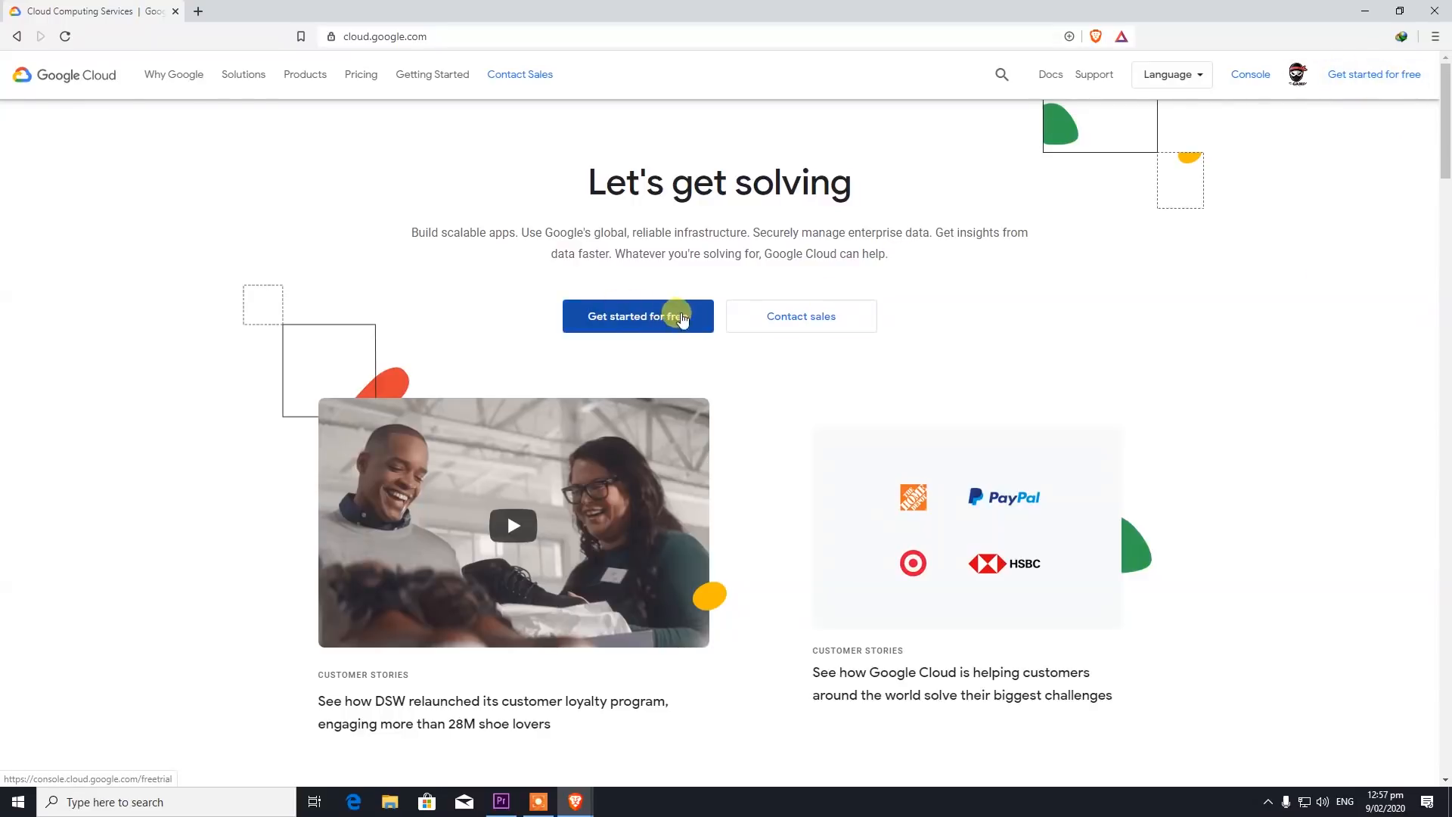
# - Start the free trial sign-up from the cloud.google.com homepage
pyautogui.click(664, 317)
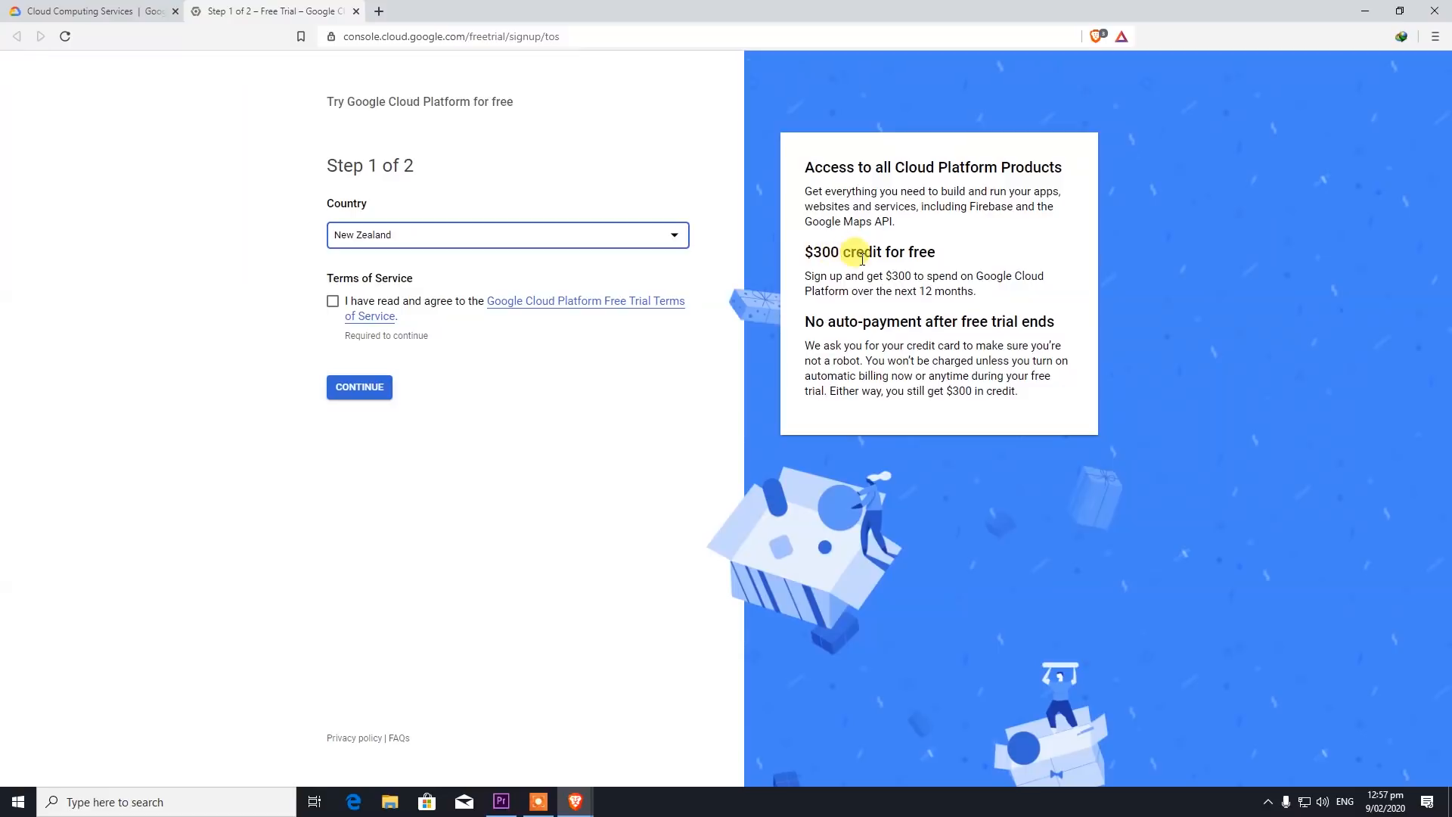
# - Accept the free trial Terms of Service with New Zealand as country and continue to billing
pyautogui.click(333, 301)
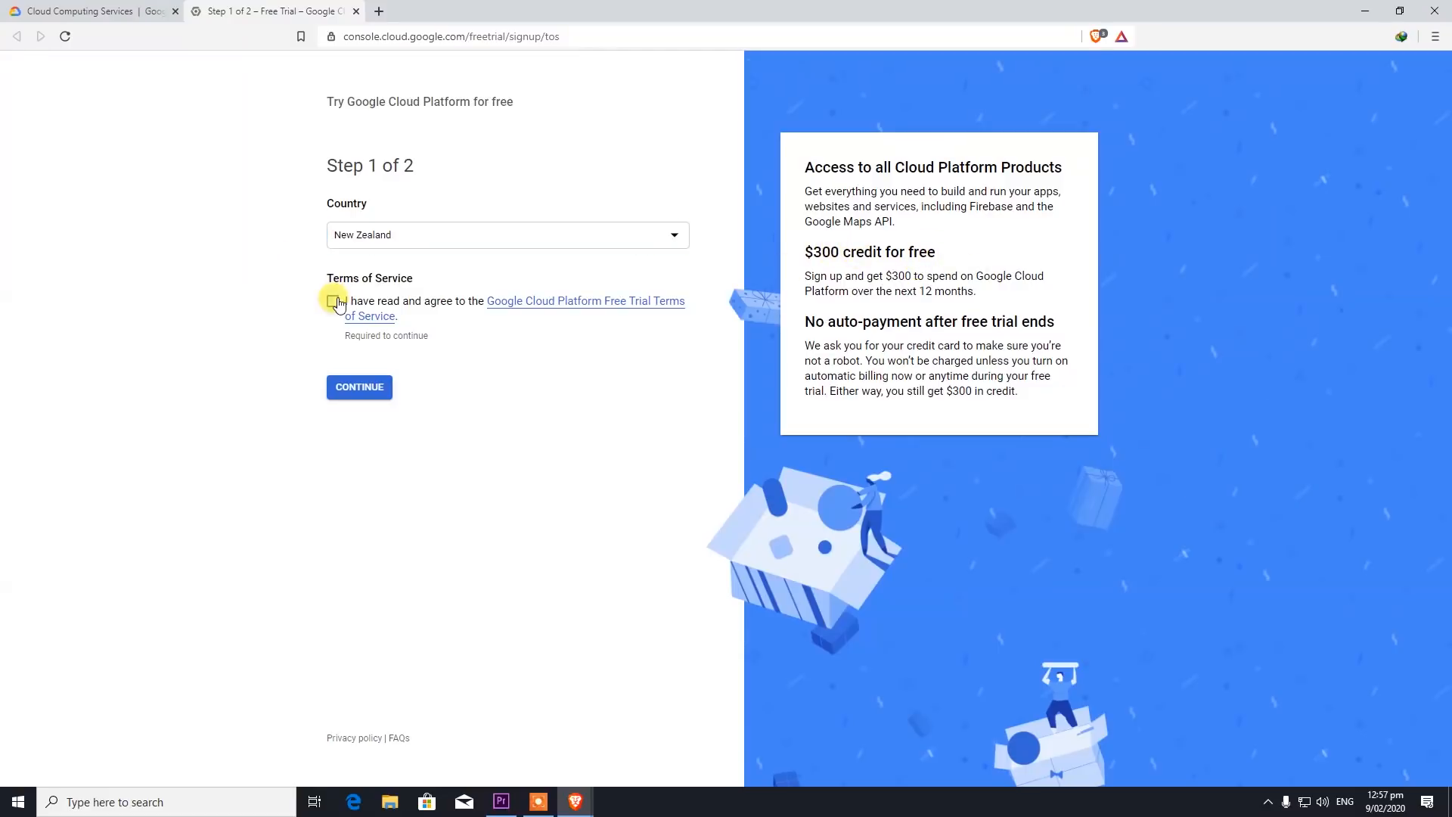
pyautogui.click(375, 391)
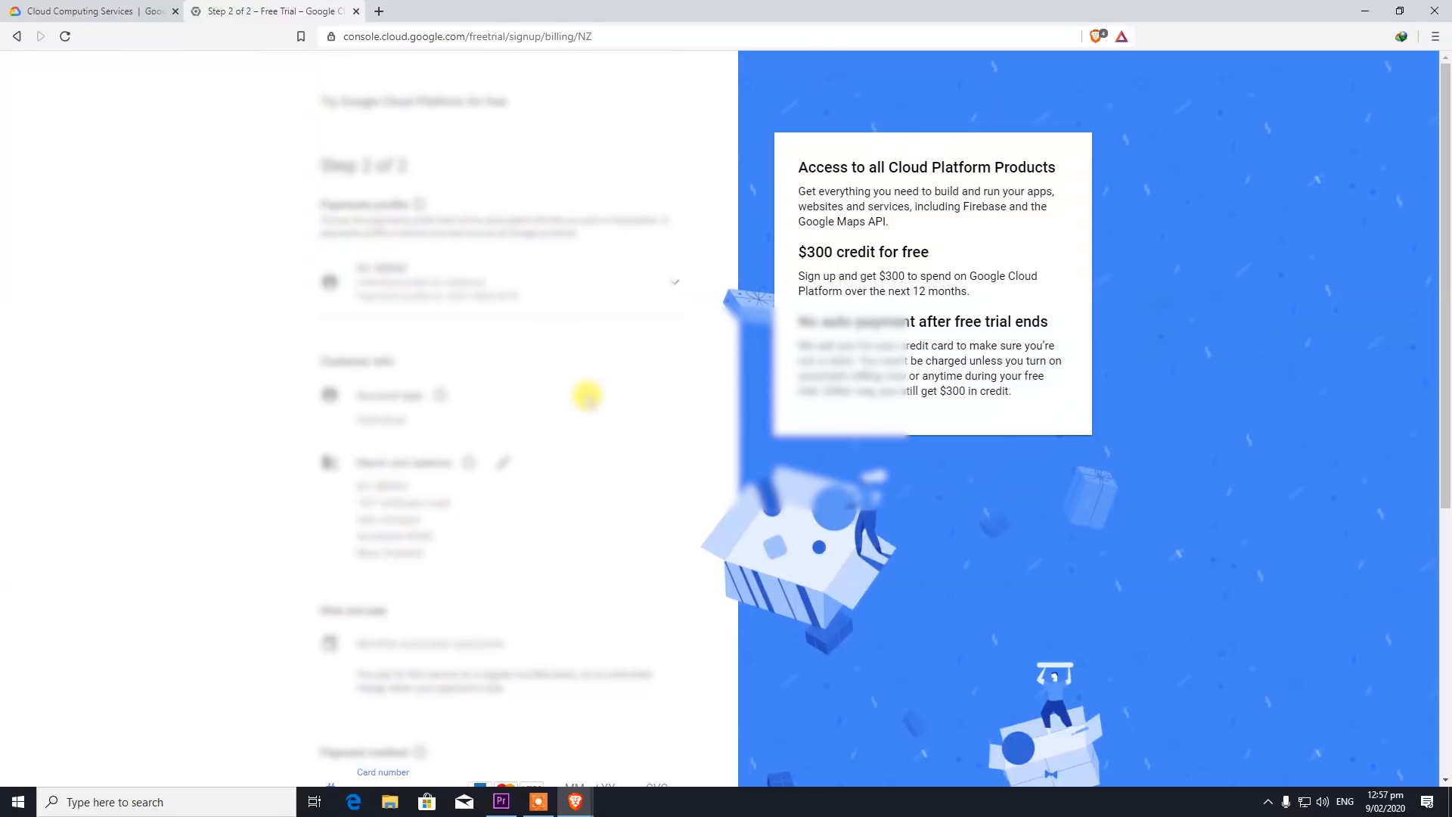
# - Enter the cardholder name, card number and expiry date on the billing form, then start the free trial
pyautogui.scroll(-4, 588, 395)
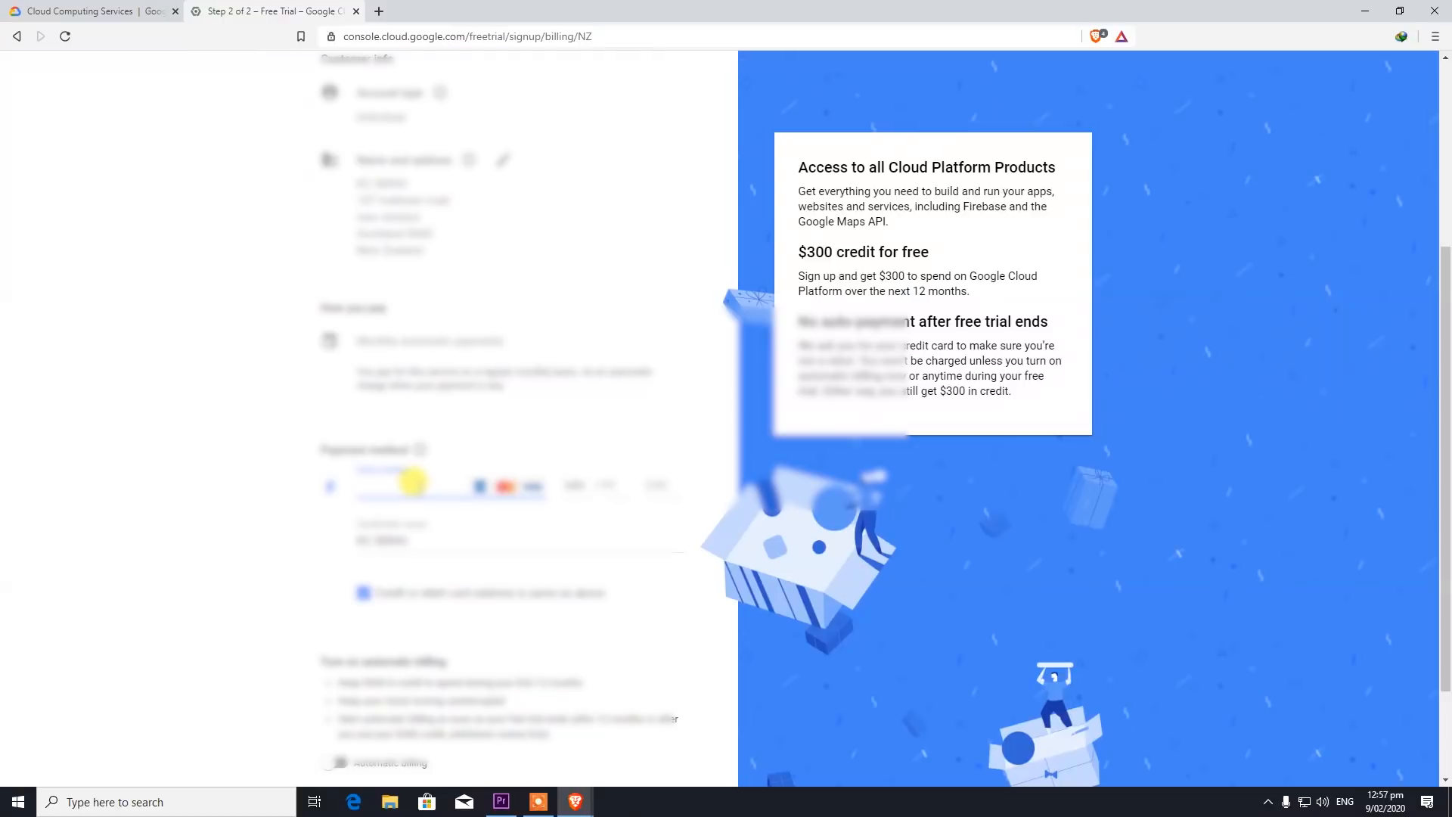
pyautogui.moveTo(432, 533); pyautogui.dragTo(285, 542)
pyautogui.write('K')
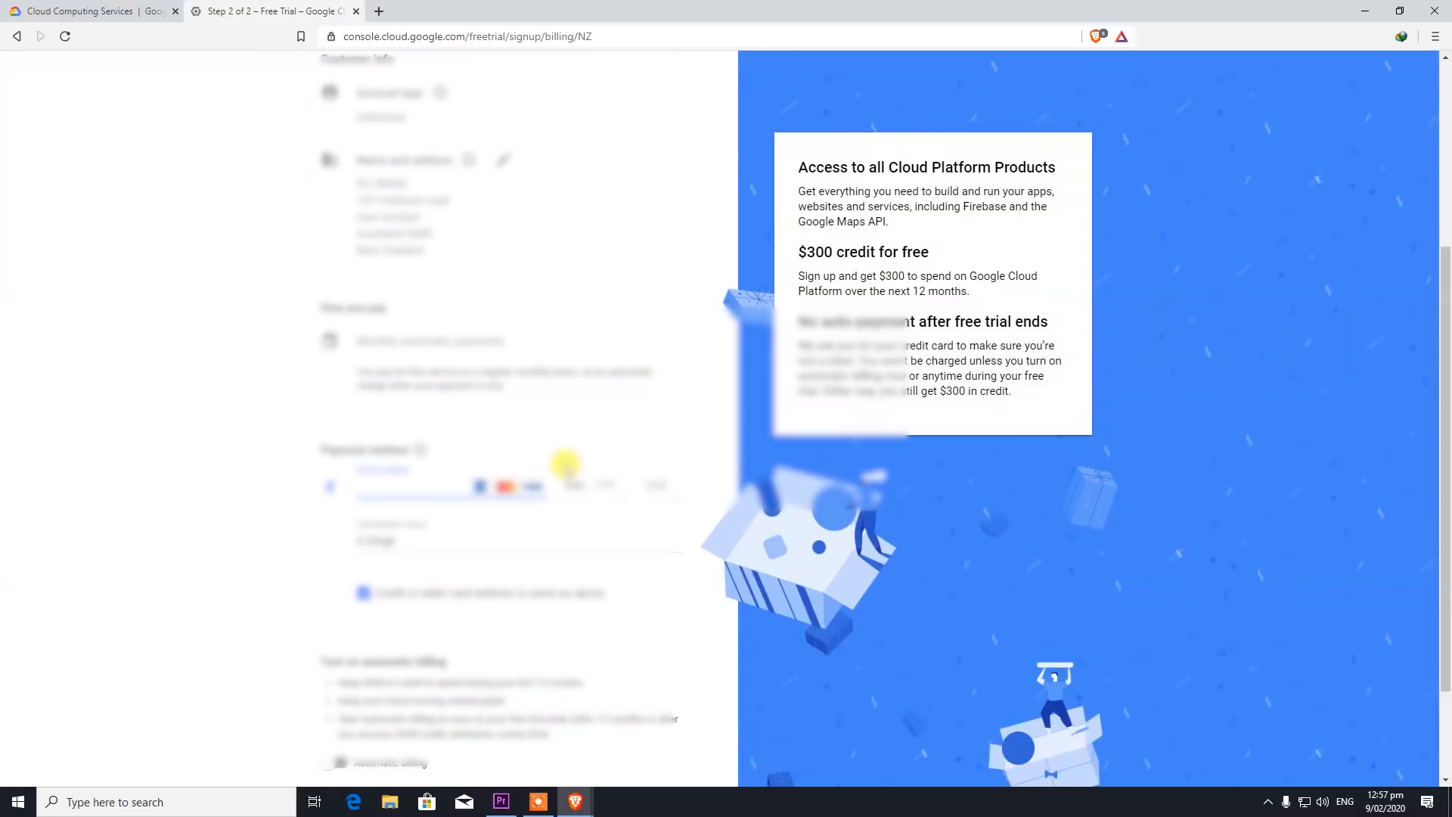
pyautogui.write('4')
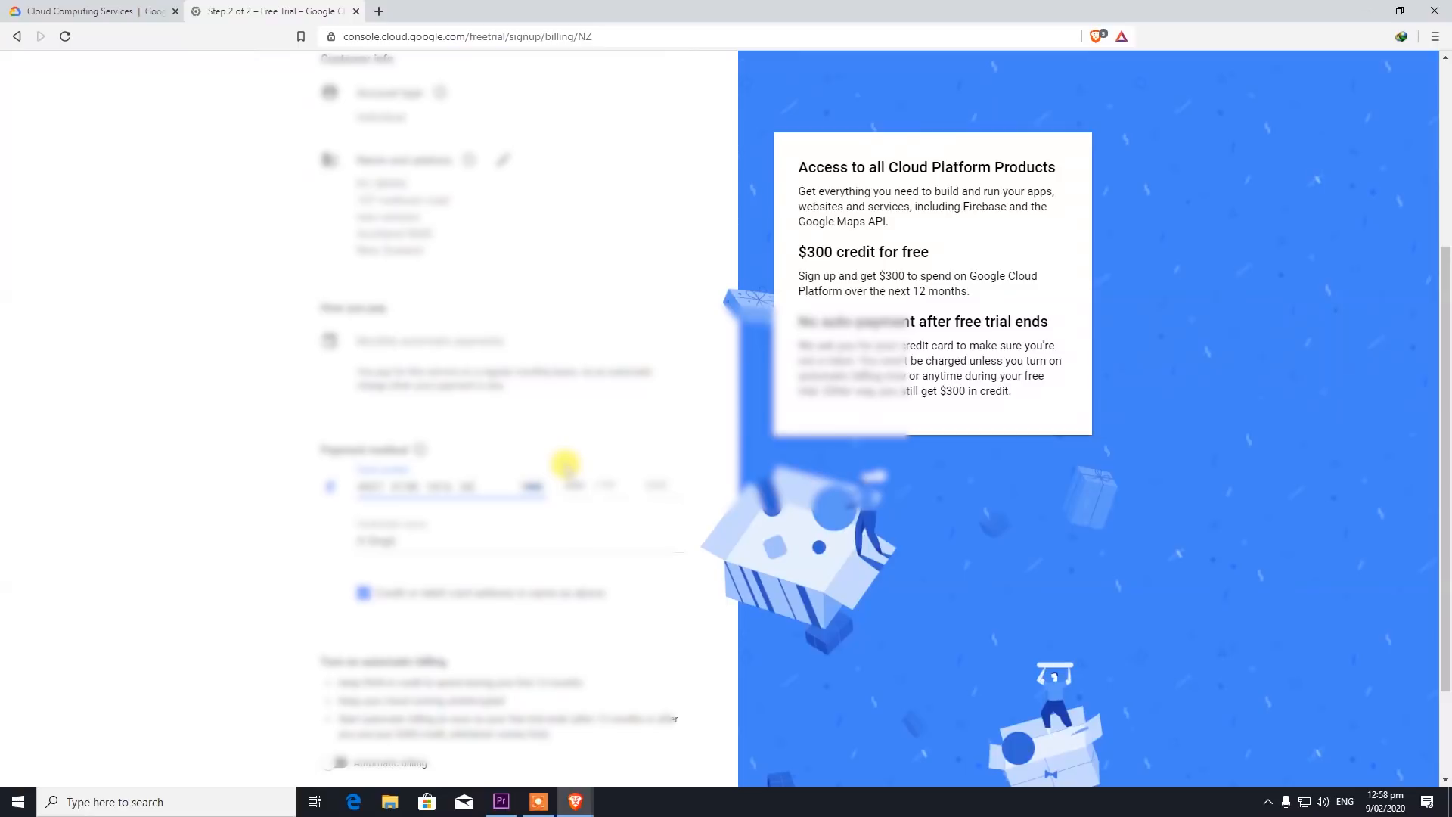
pyautogui.click(572, 481)
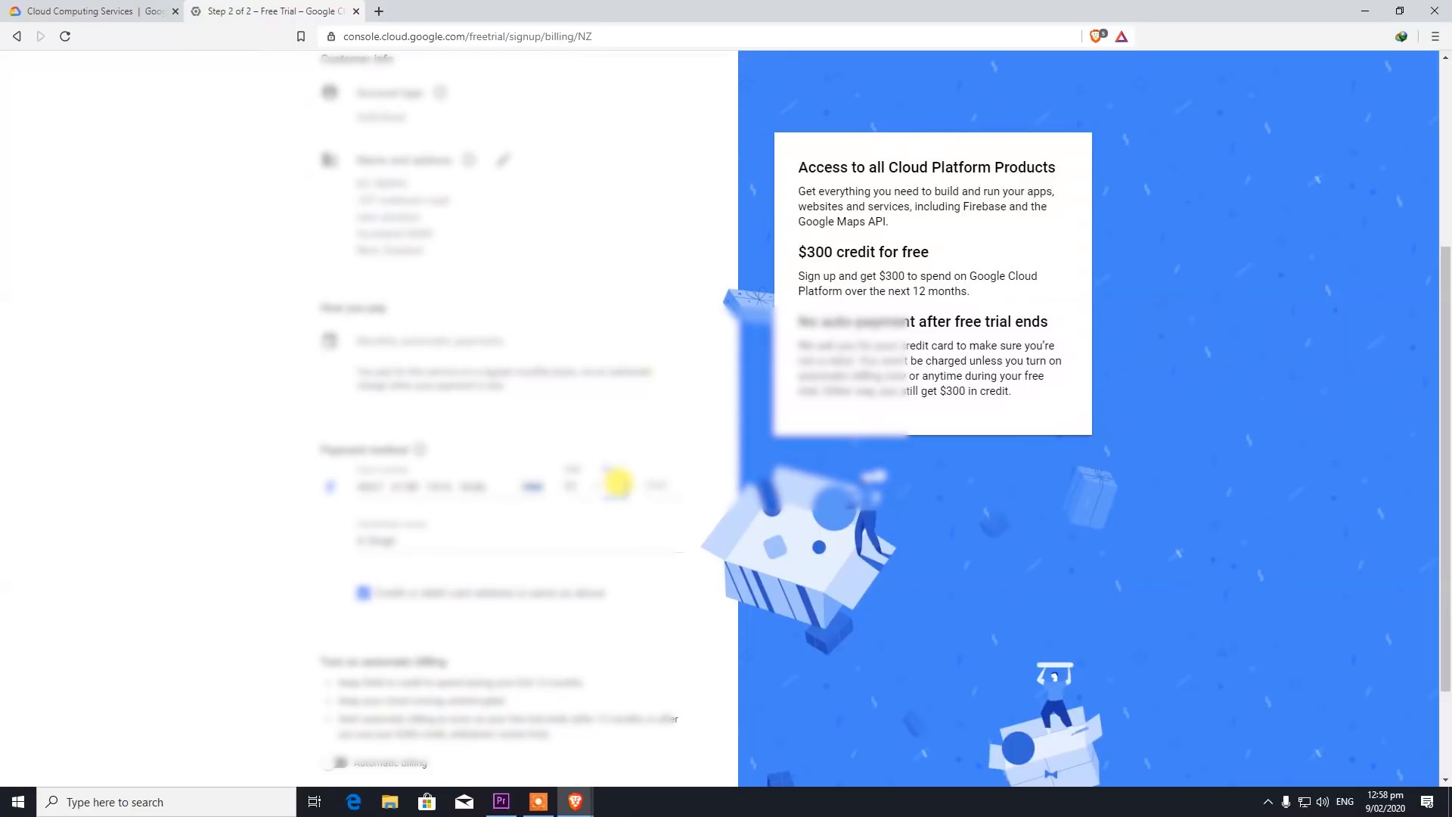
pyautogui.write('22')
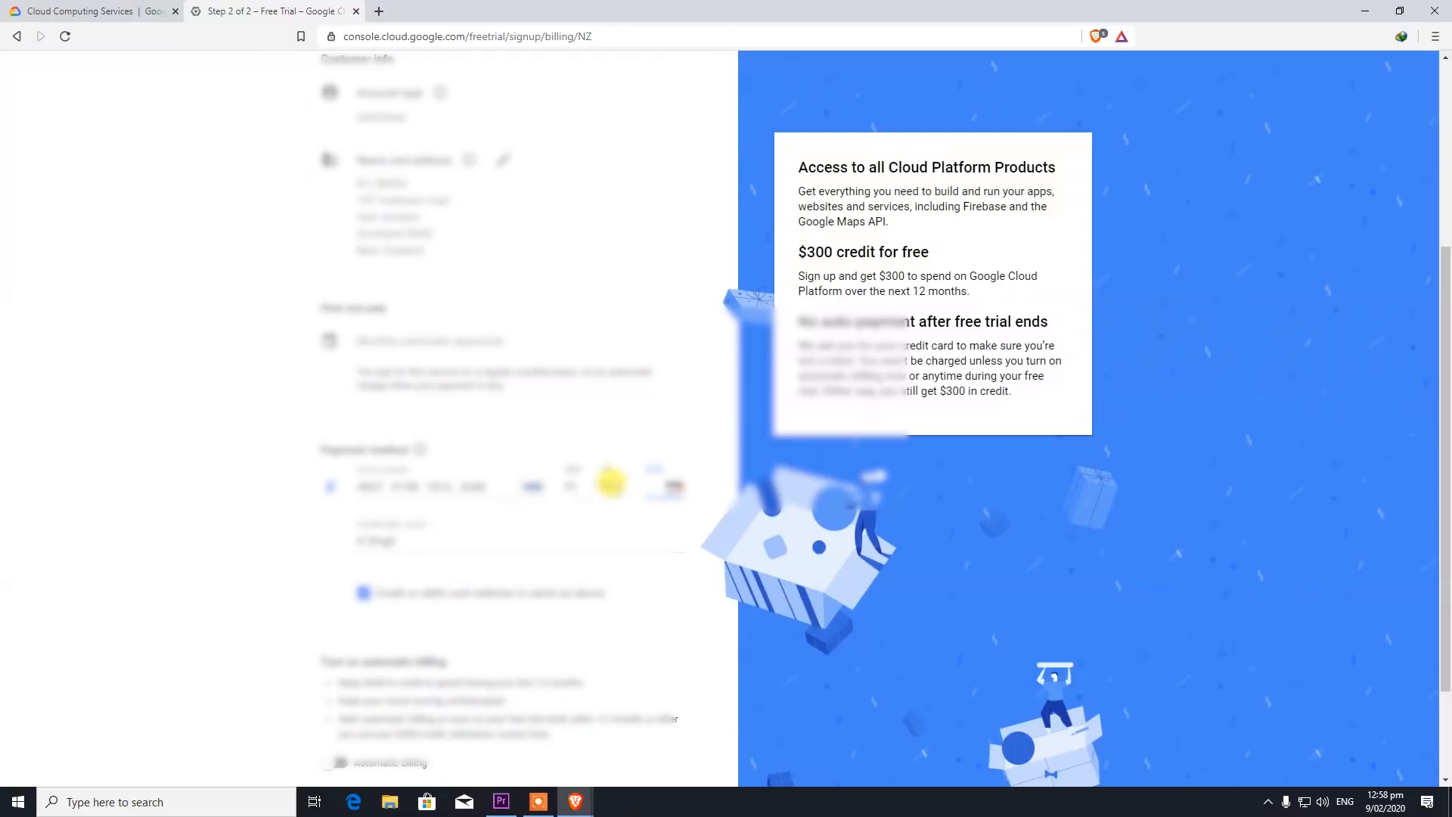
pyautogui.write('16')
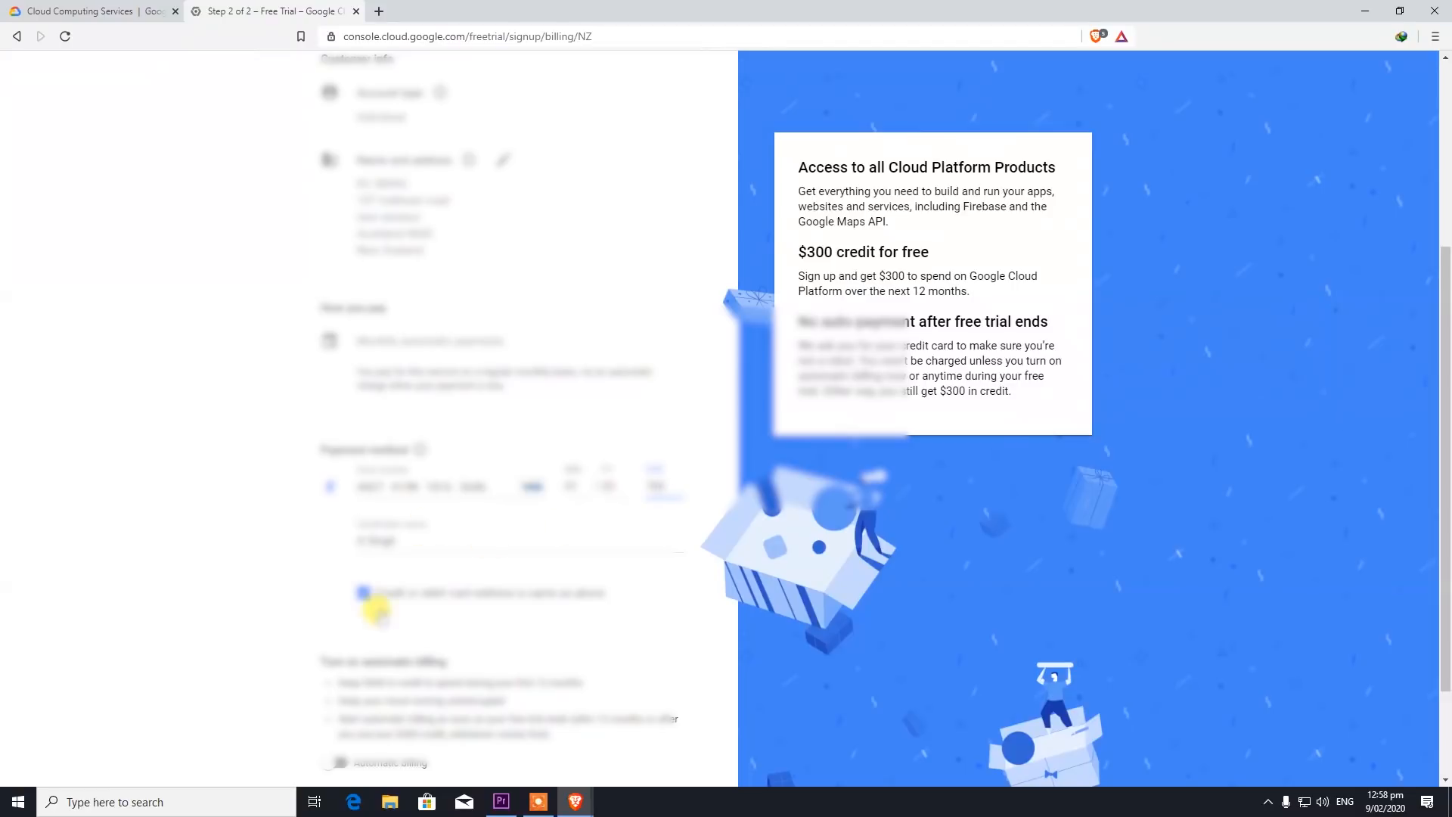
pyautogui.scroll(-1, 449, 647)
pyautogui.scroll(-1, 448, 647)
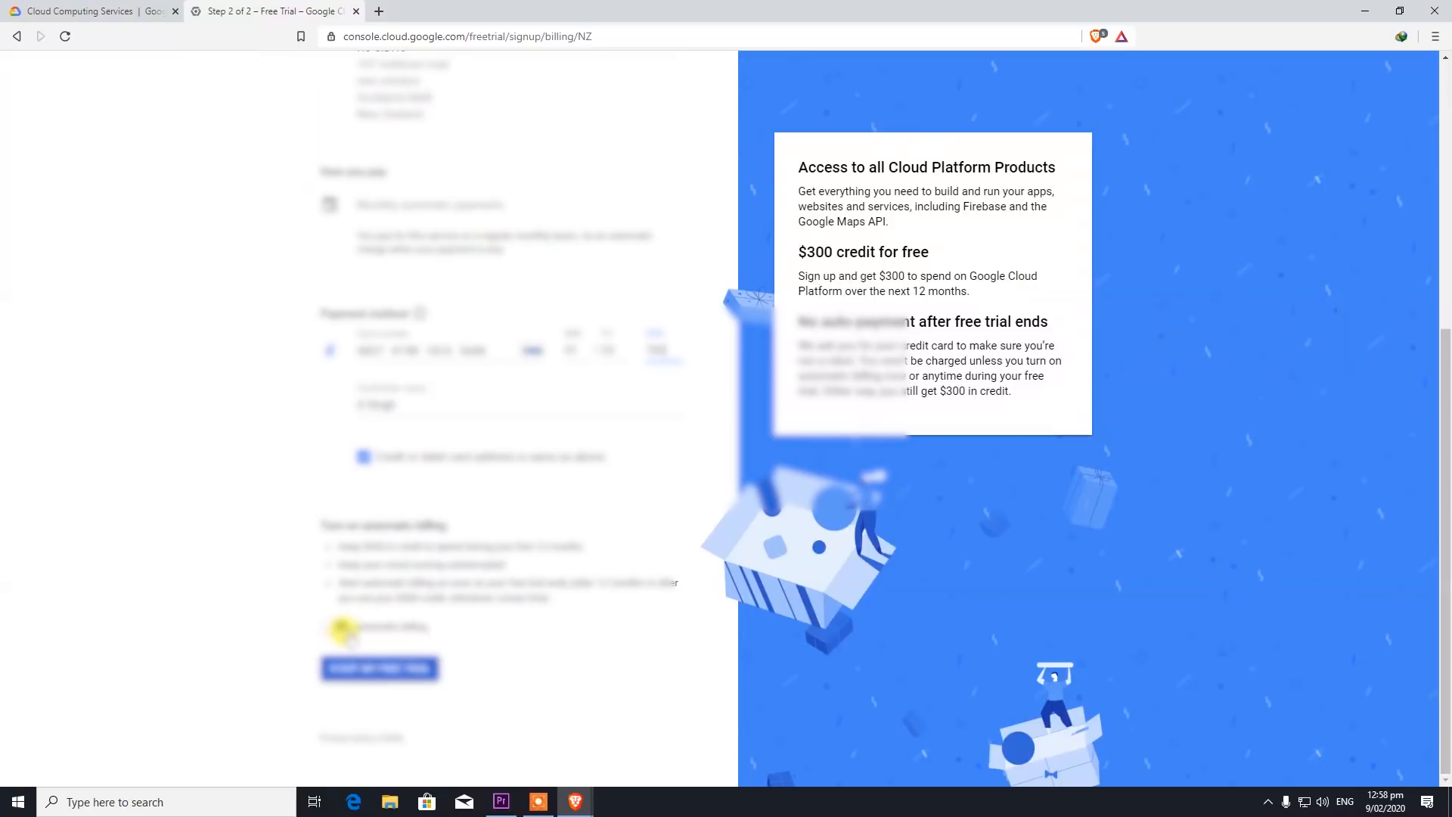
pyautogui.click(418, 670)
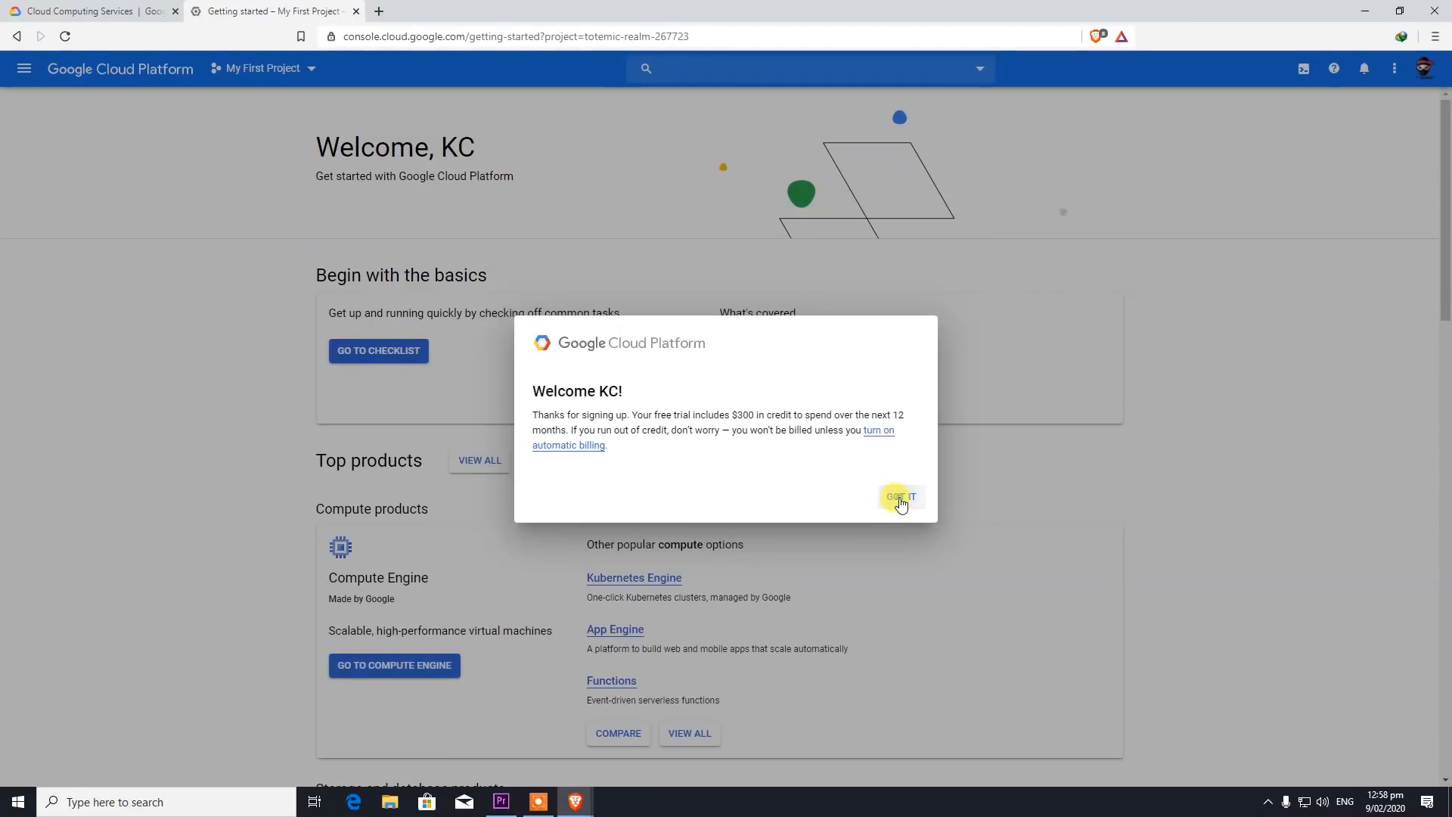
# - Dismiss the welcome message and check the account notifications
pyautogui.click(901, 500)
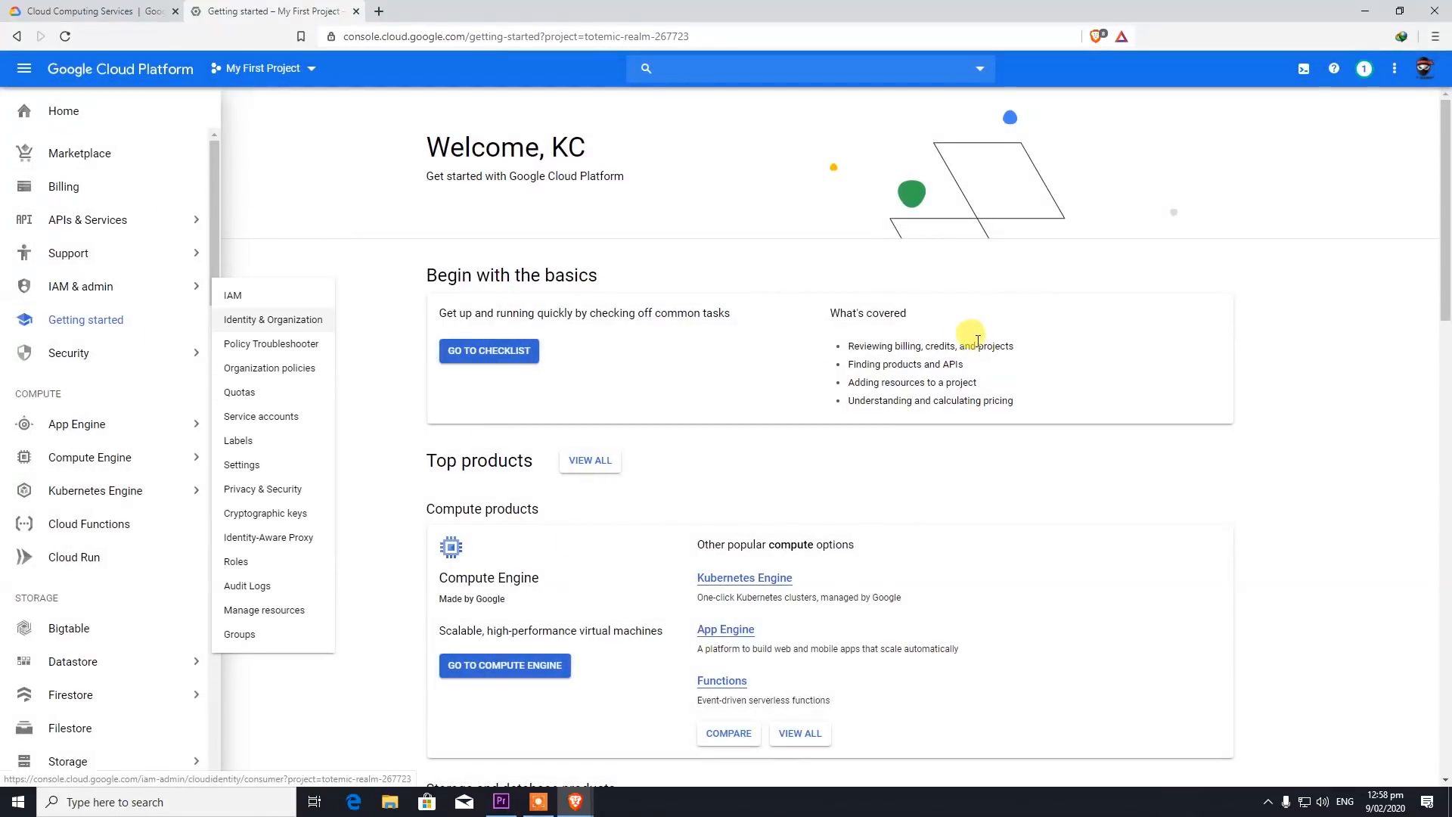
pyautogui.click(1363, 68)
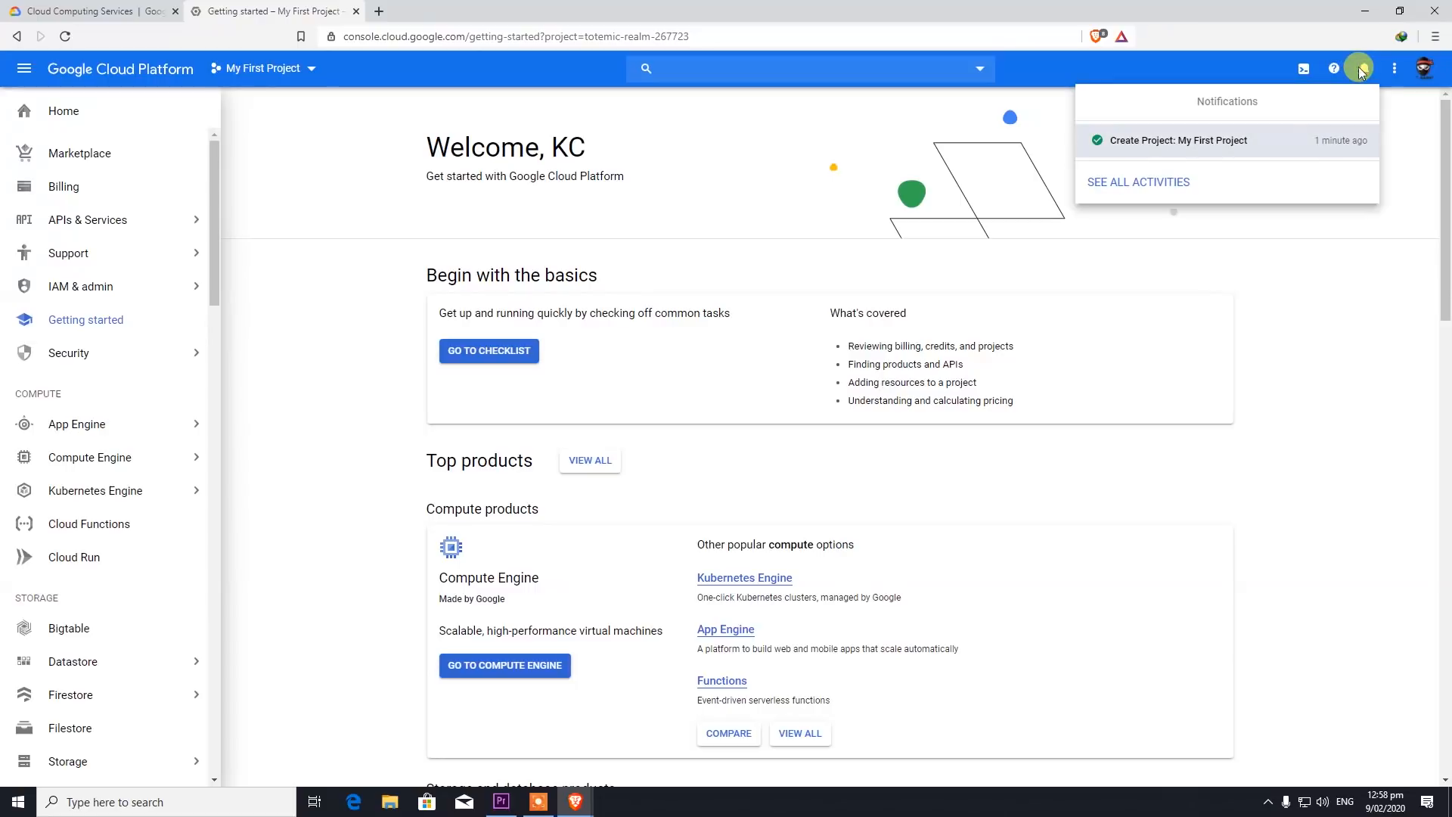
pyautogui.click(1363, 69)
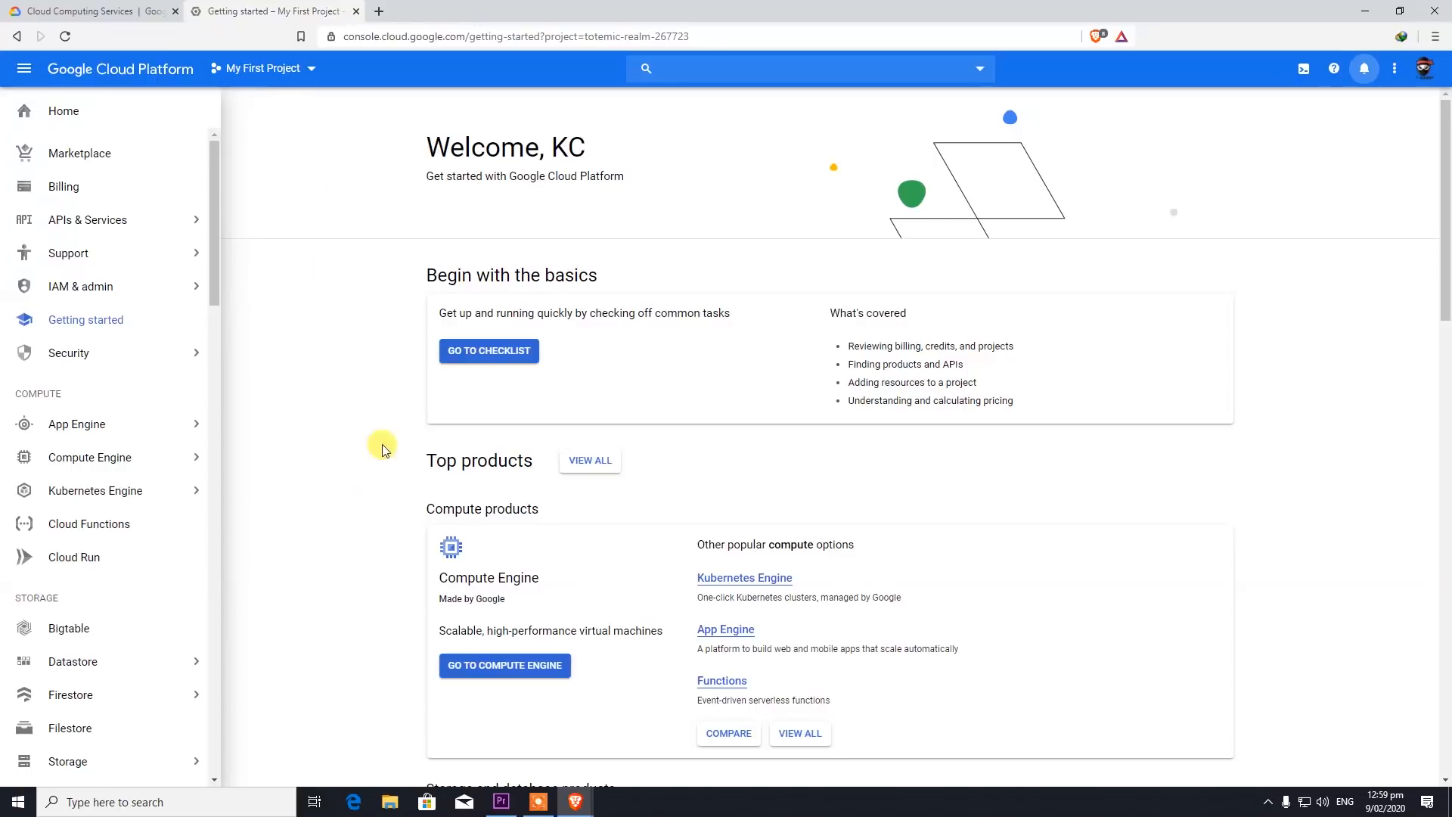
# - Pin Compute Engine to the navigation and open its VM instances page
pyautogui.click(171, 458)
pyautogui.click(194, 525)
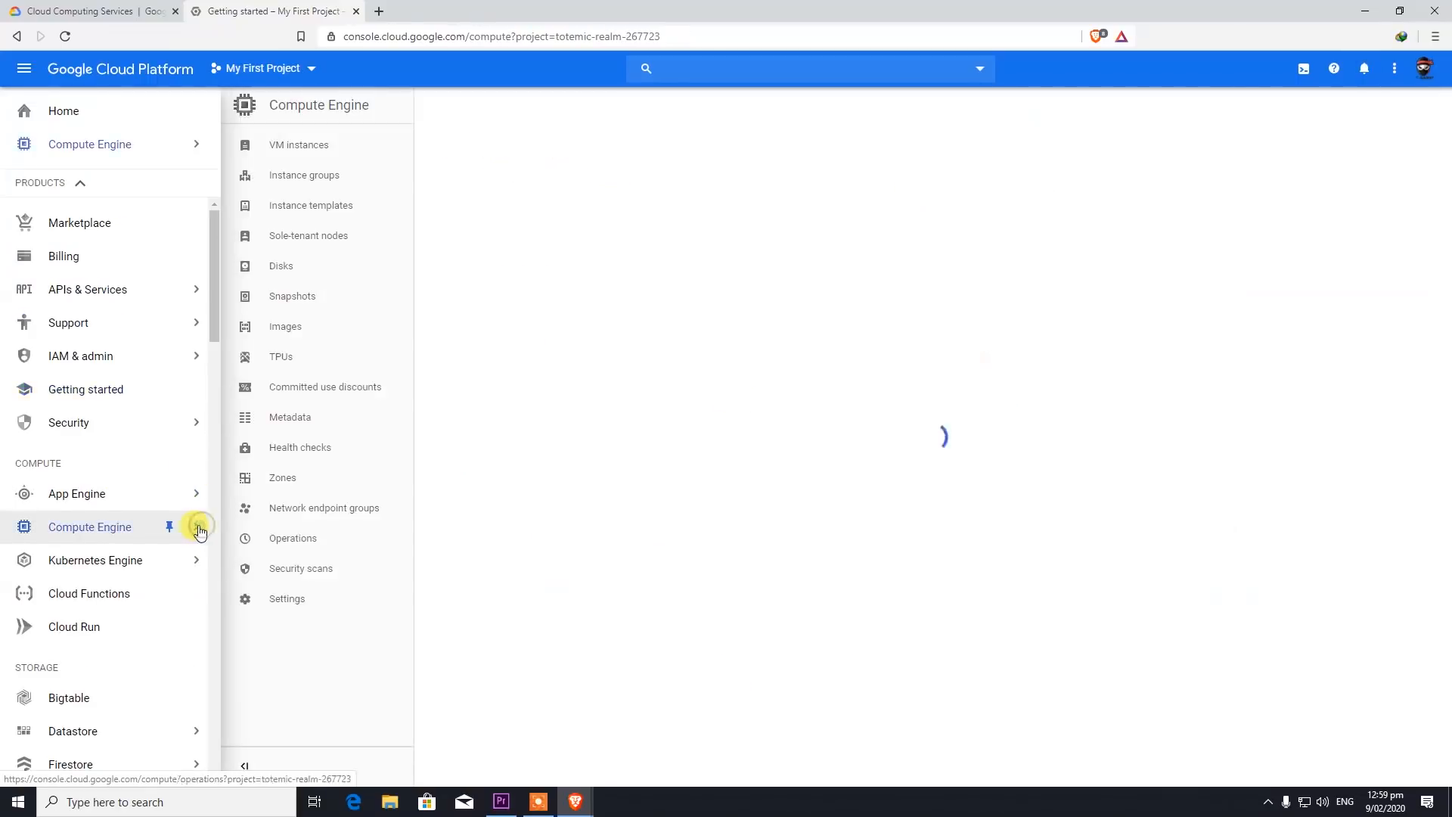
pyautogui.click(61, 148)
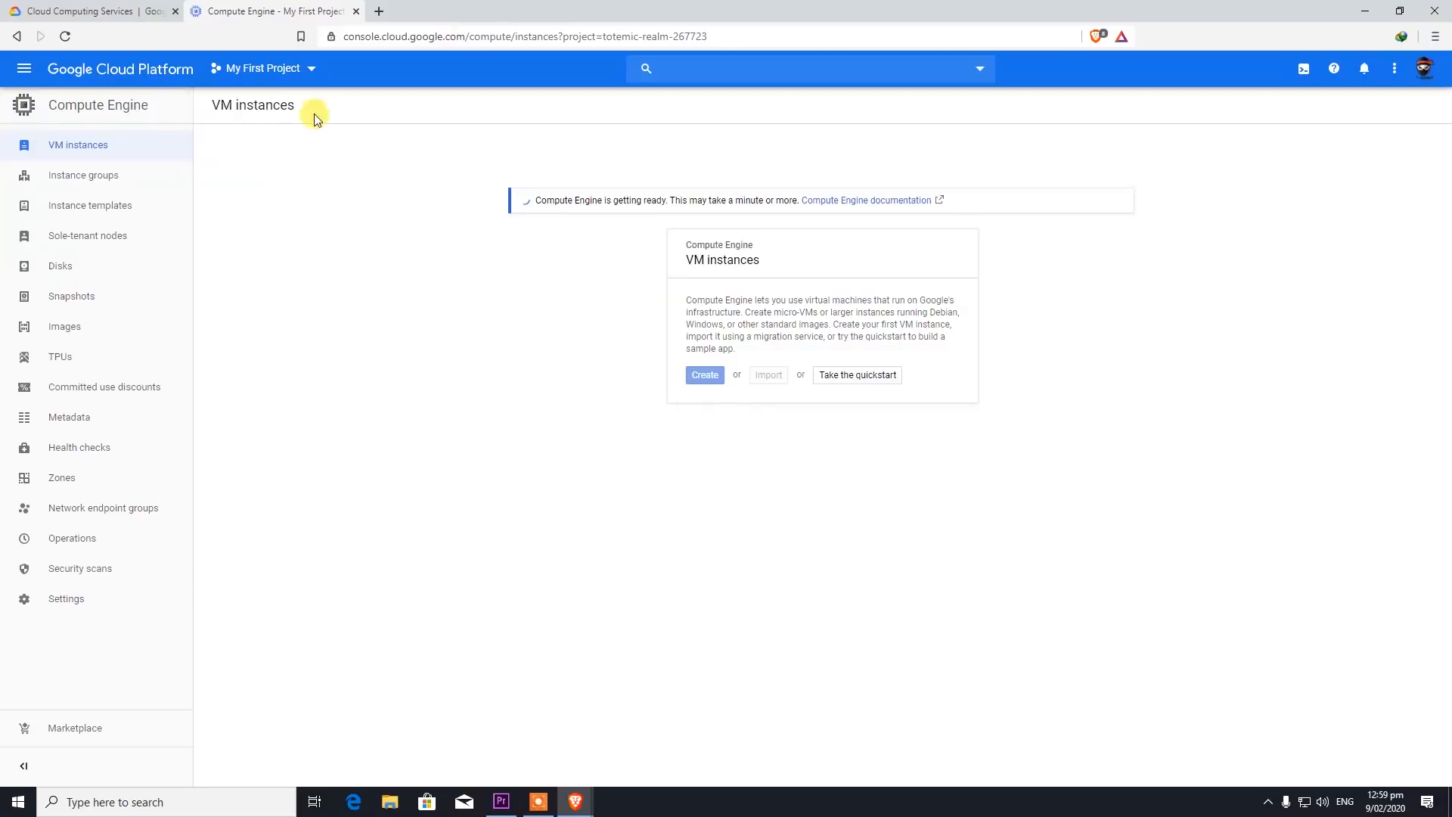
# - Search DuckDuckGo for 'open vpn as' in a new tab, correcting the initial 'open vpn' query
pyautogui.click(379, 11)
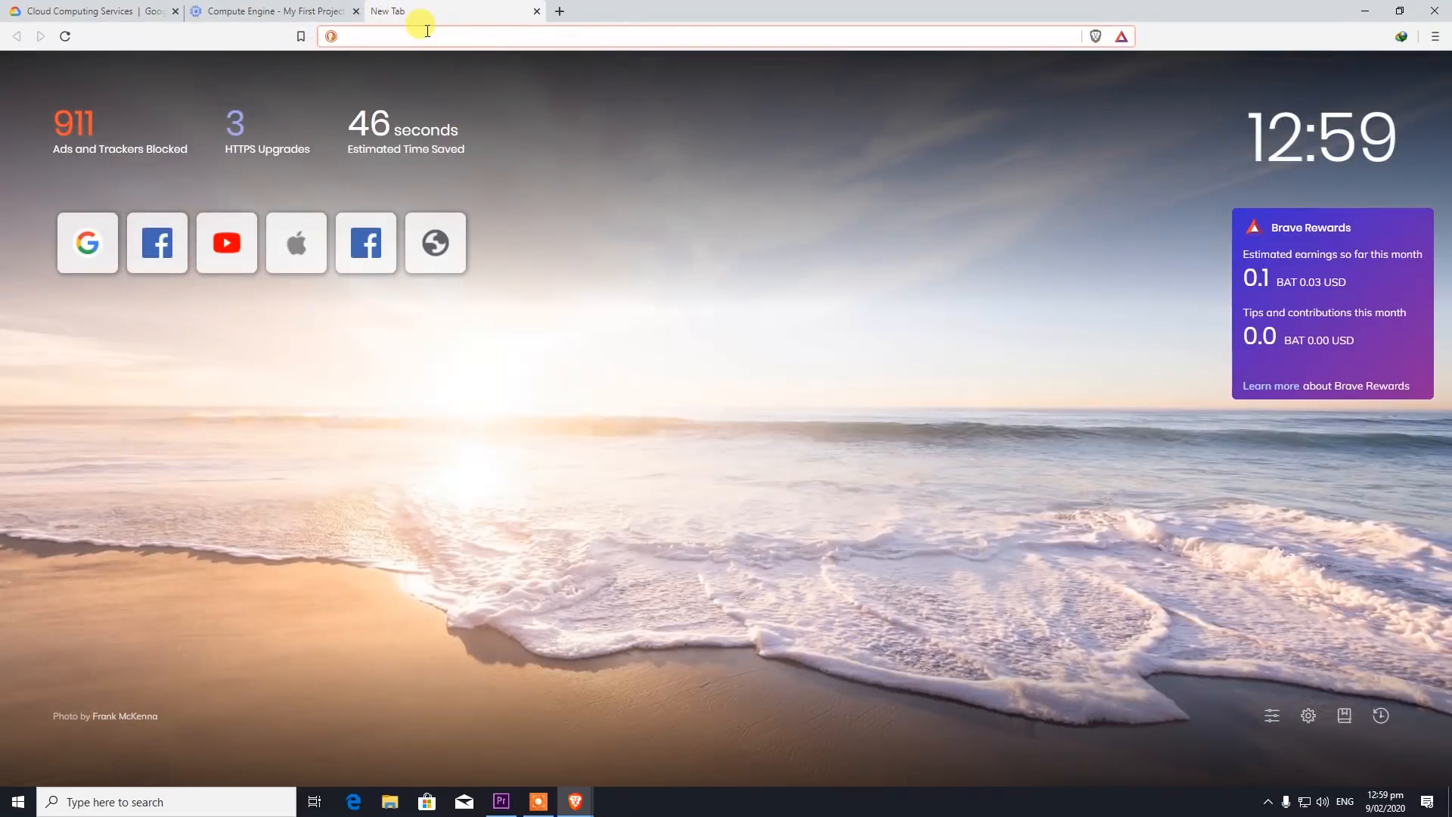
pyautogui.write('open')
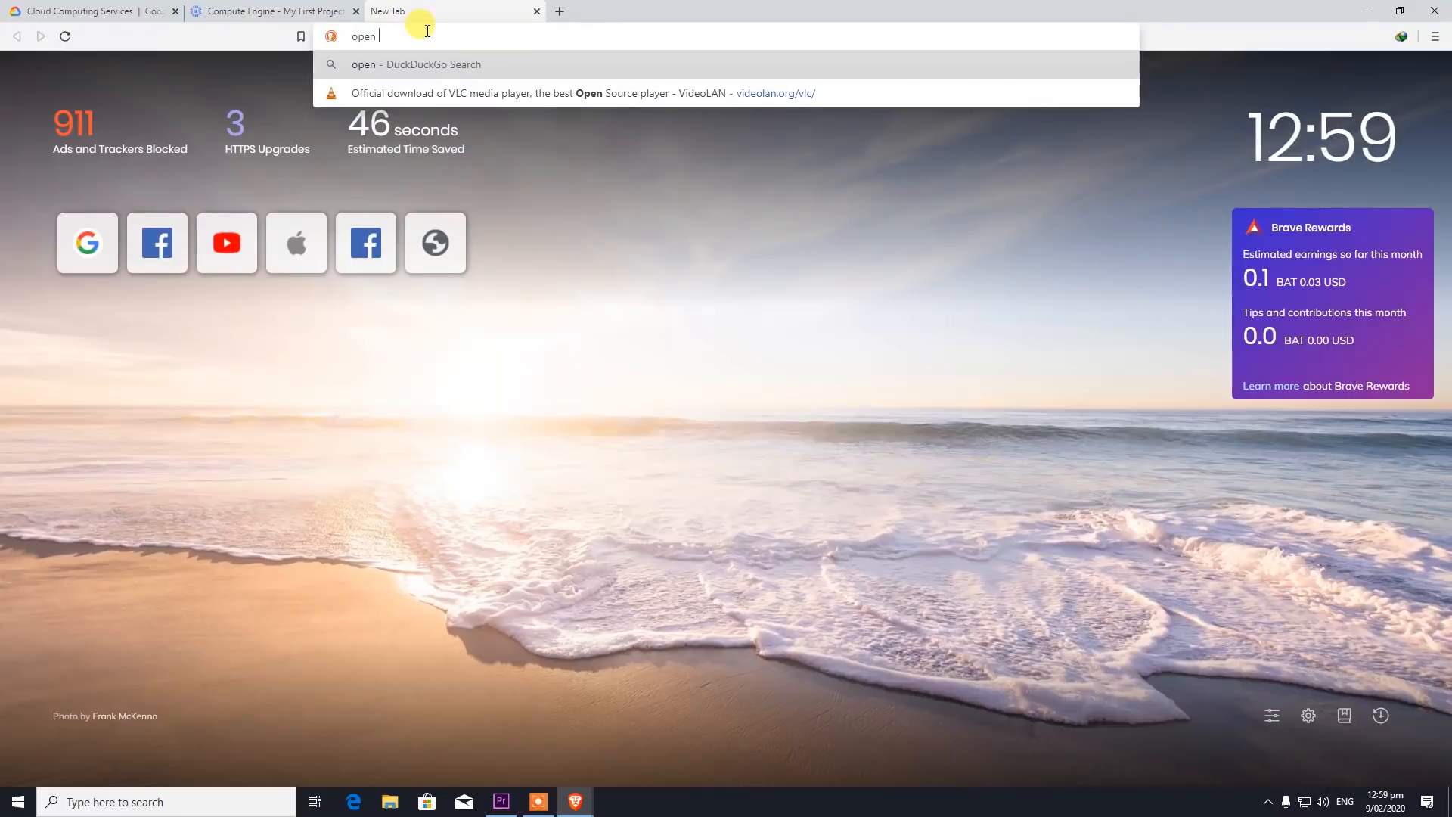
pyautogui.write(' vpn a')
pyautogui.press('Return')
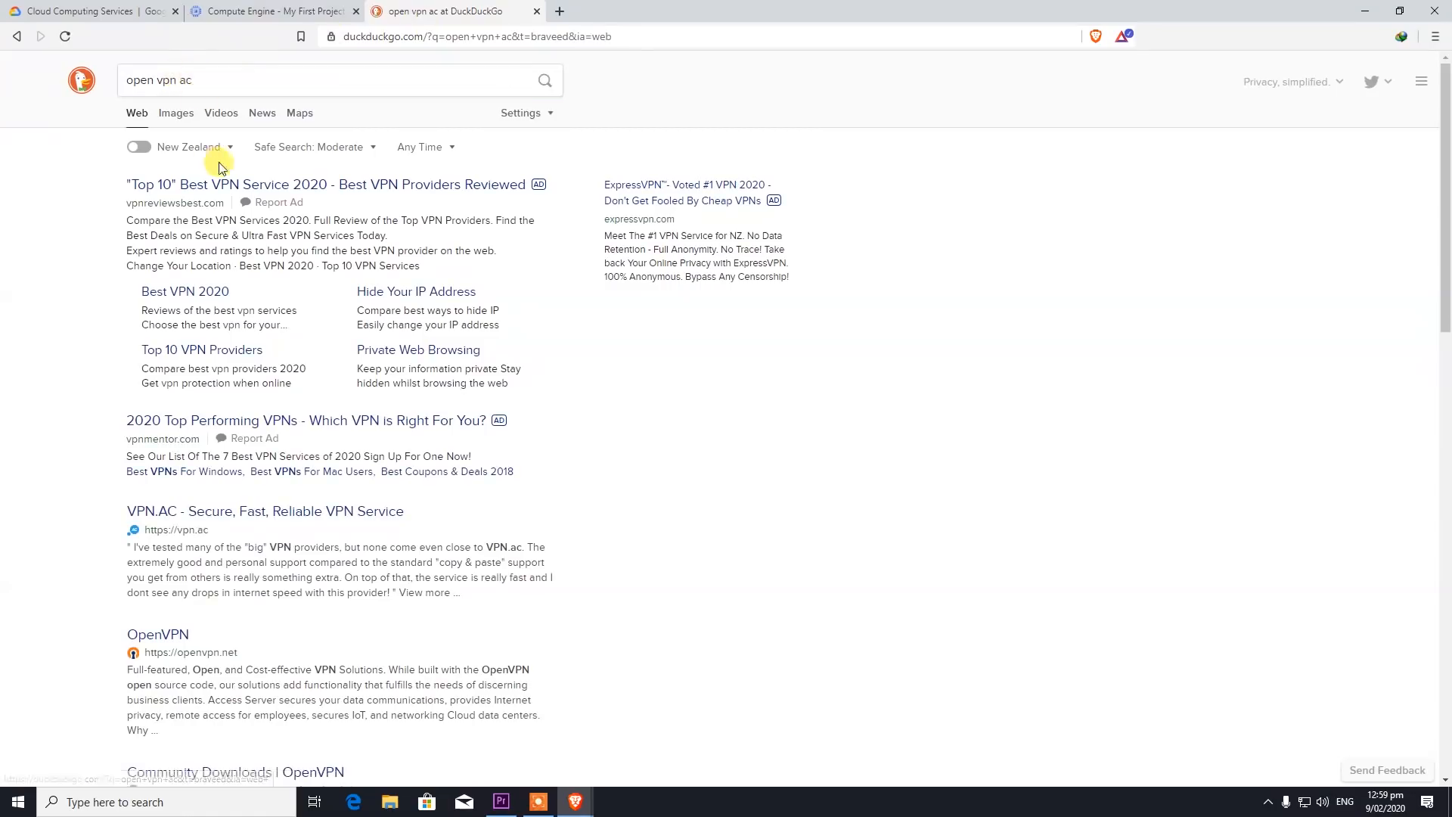
pyautogui.click(198, 81)
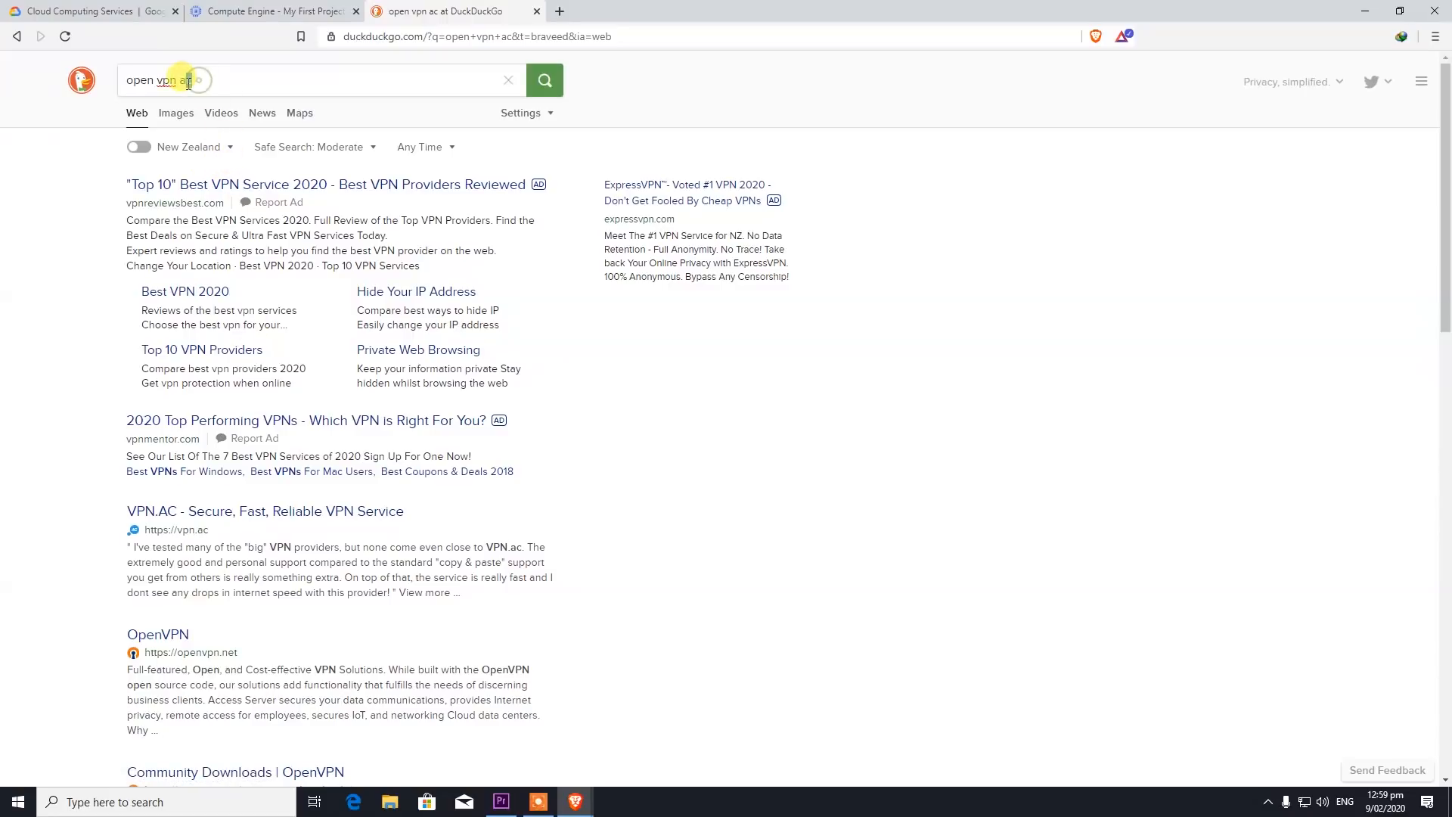
pyautogui.press('BackSpace')
pyautogui.write('s')
pyautogui.press('Return')
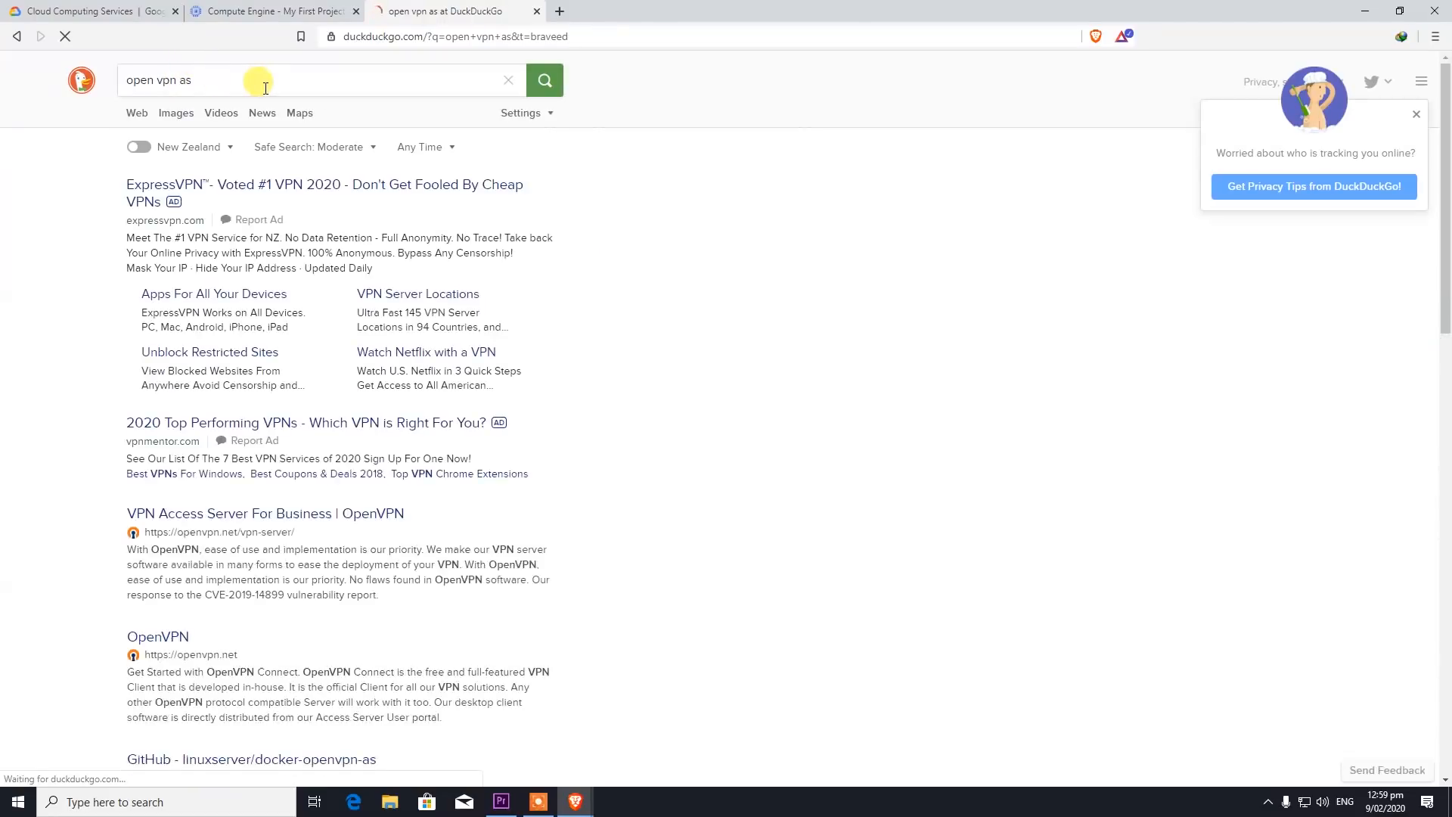
pyautogui.scroll(-2, 287, 476)
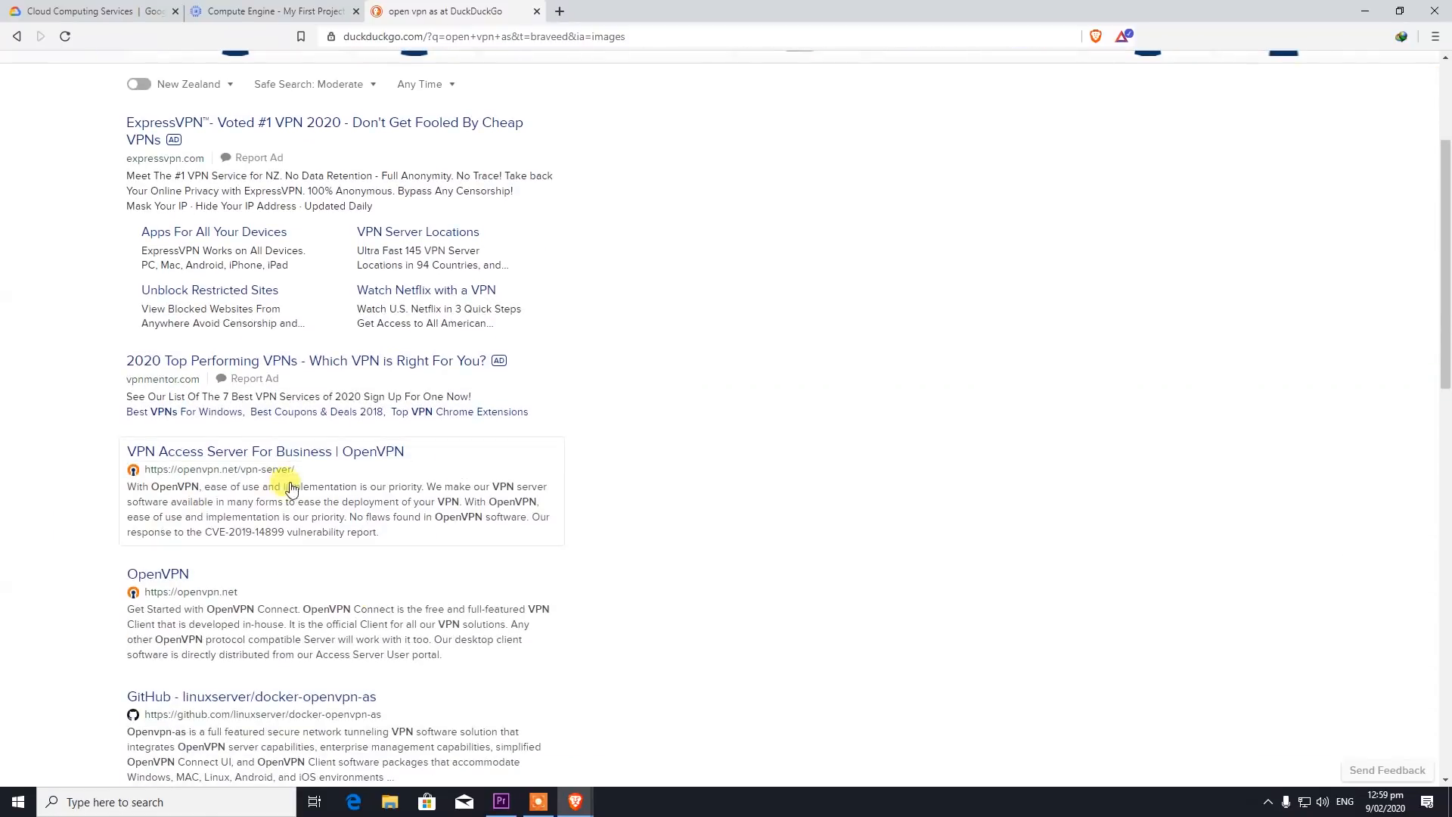
# - Go from the Access Server for Business page through the cloud options to the Google Cloud Marketplace listing
pyautogui.click(196, 468)
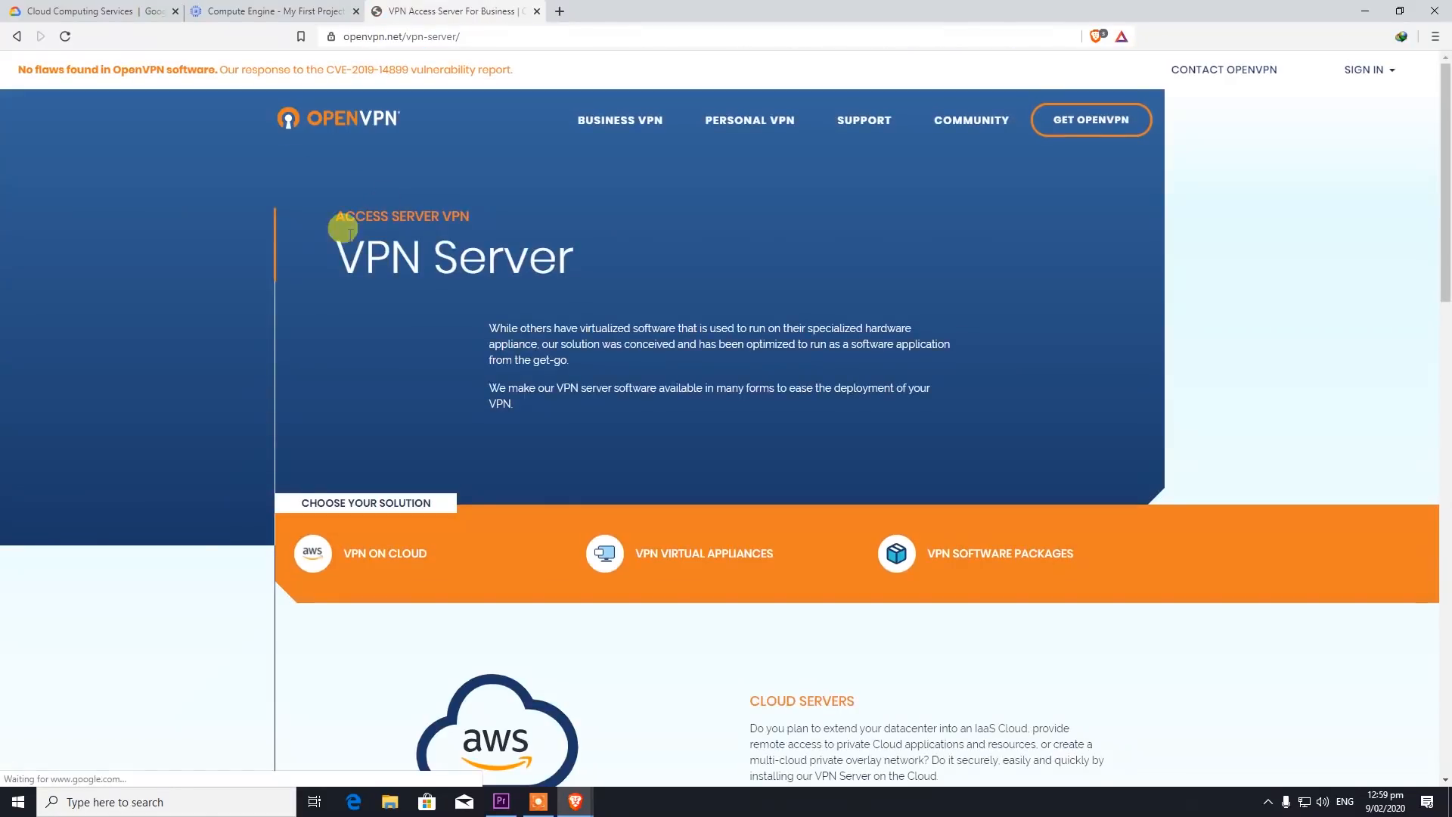
pyautogui.scroll(-5, 329, 310)
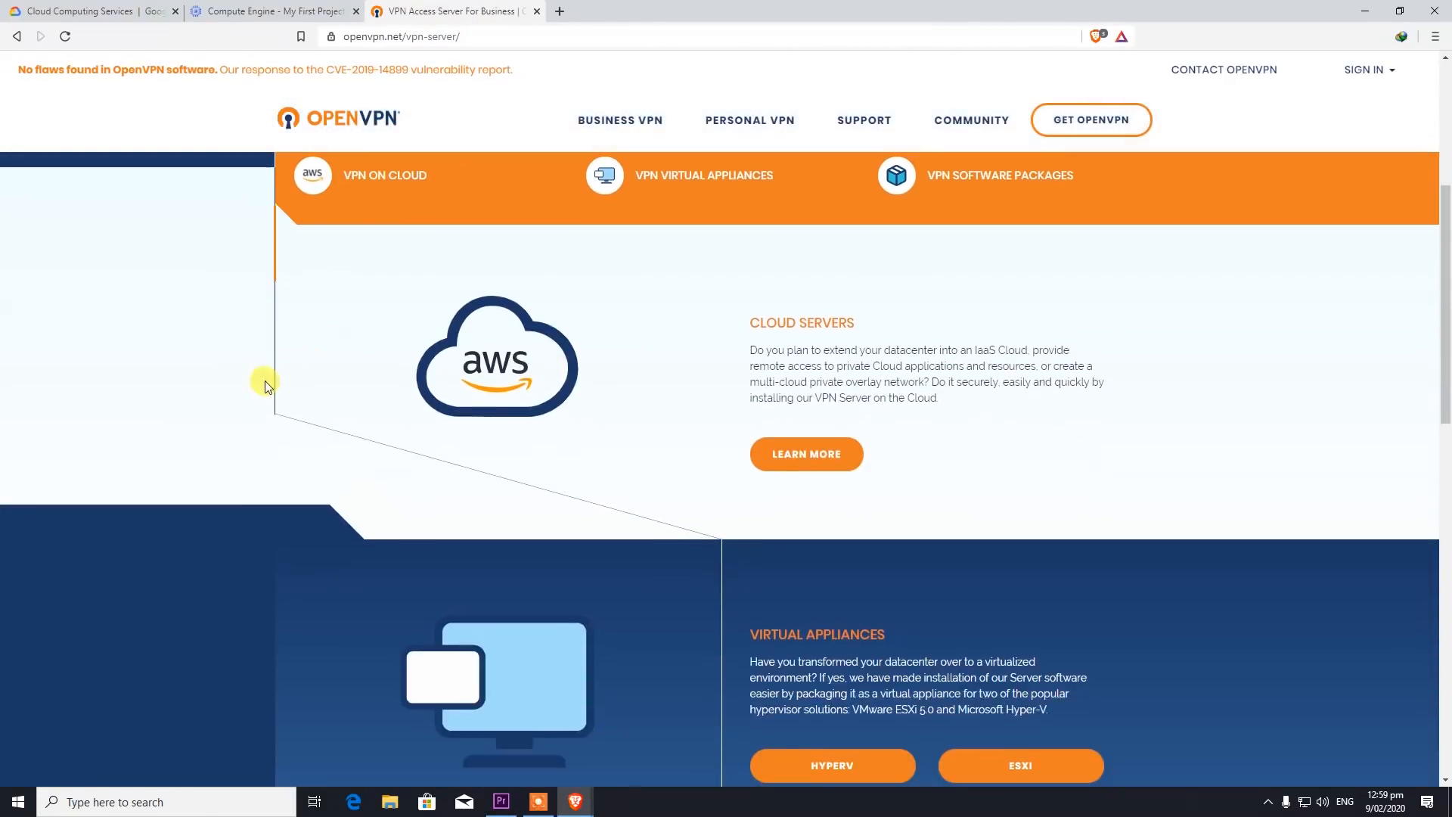
pyautogui.scroll(5, 640, 385)
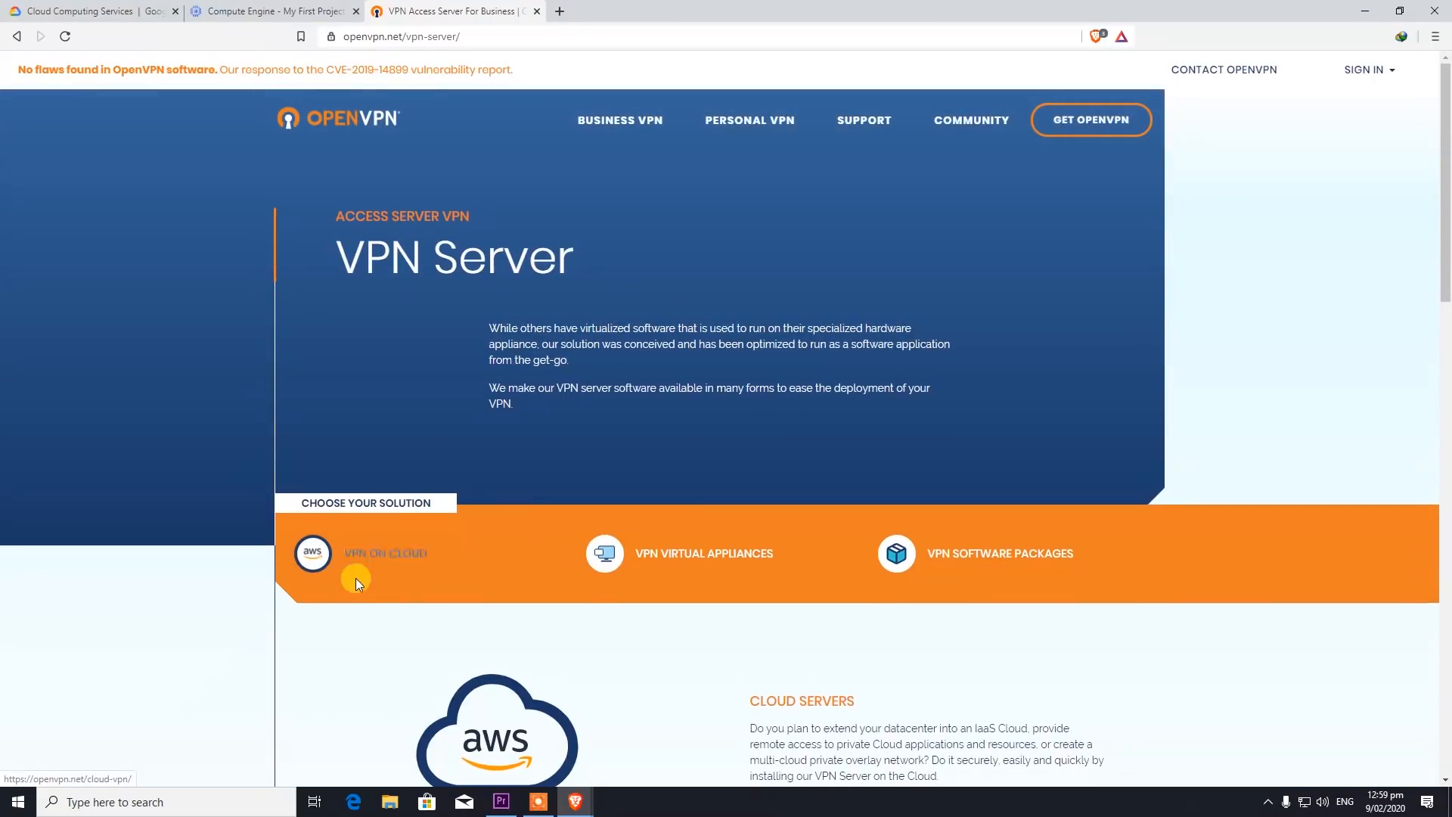
pyautogui.scroll(-5, 376, 551)
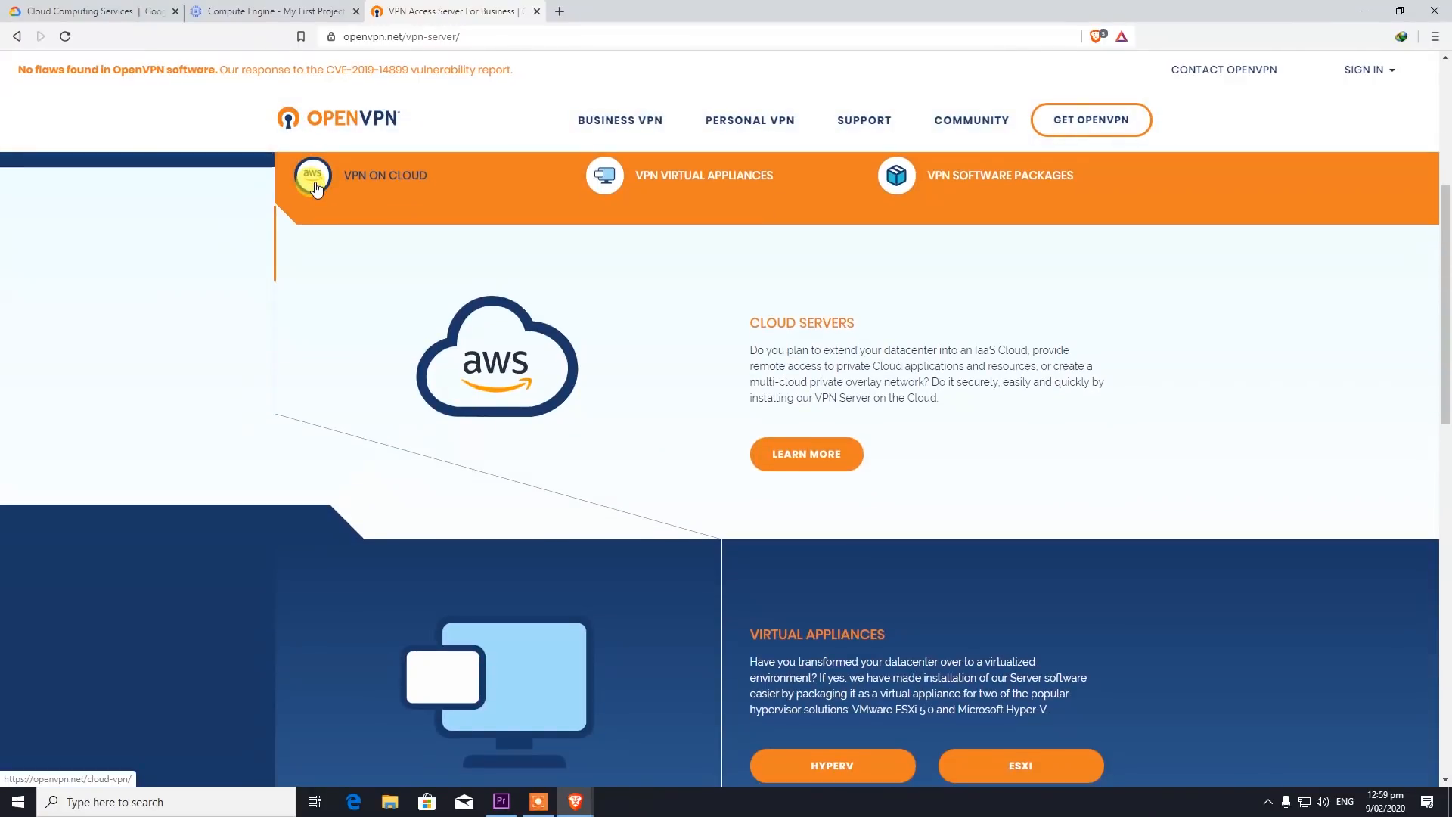
pyautogui.click(315, 188)
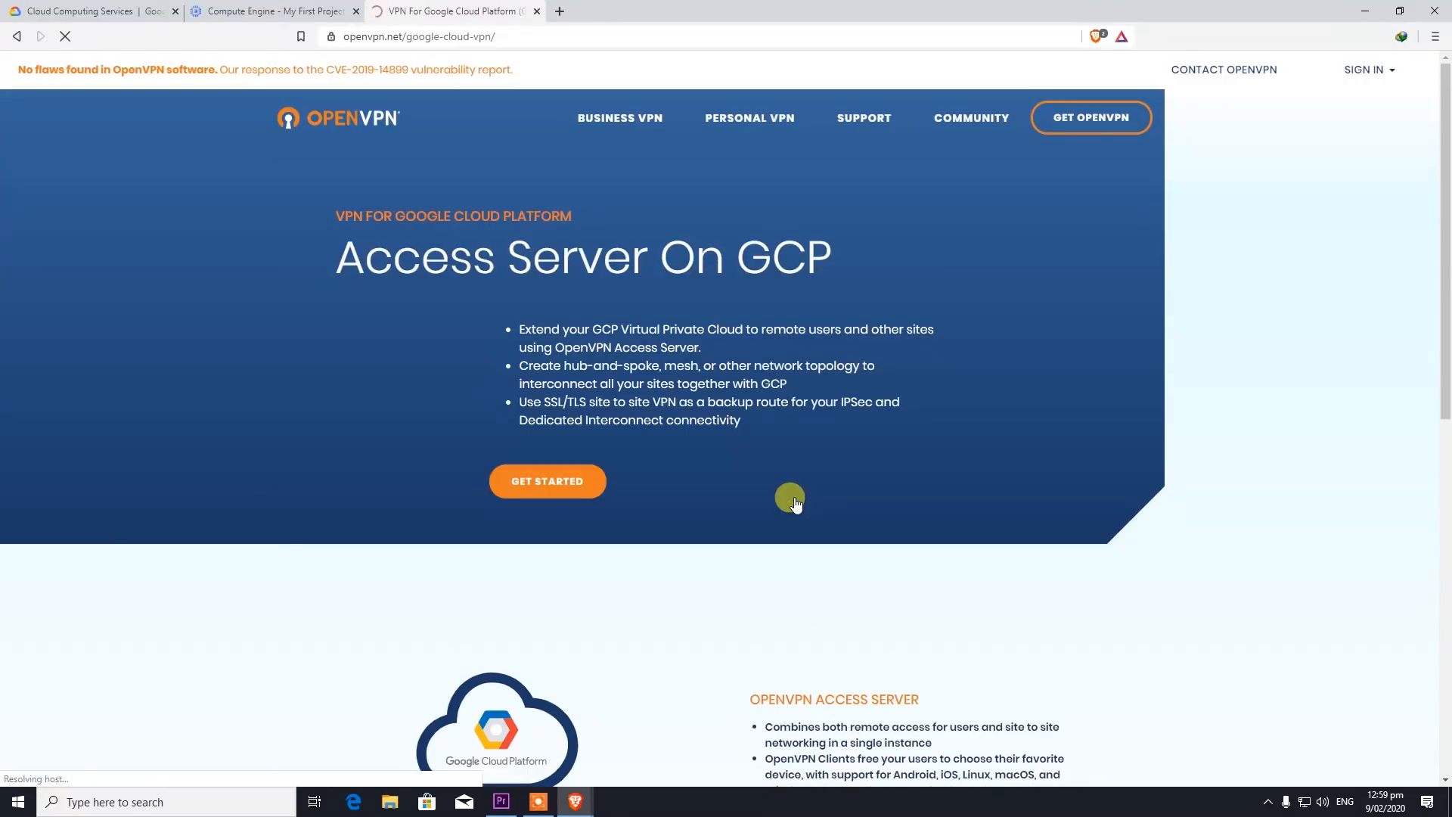
pyautogui.scroll(-3, 669, 463)
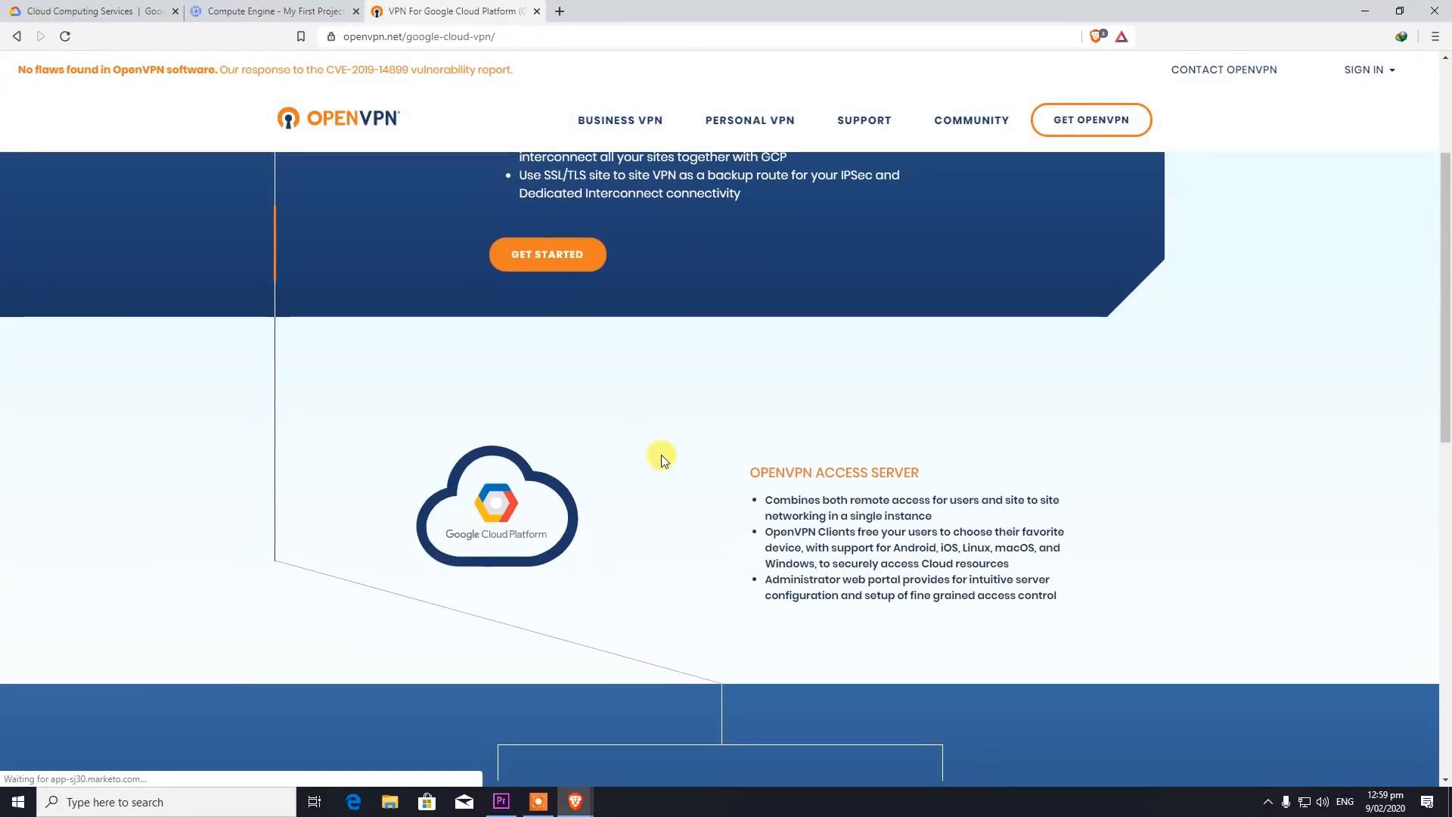
pyautogui.click(546, 256)
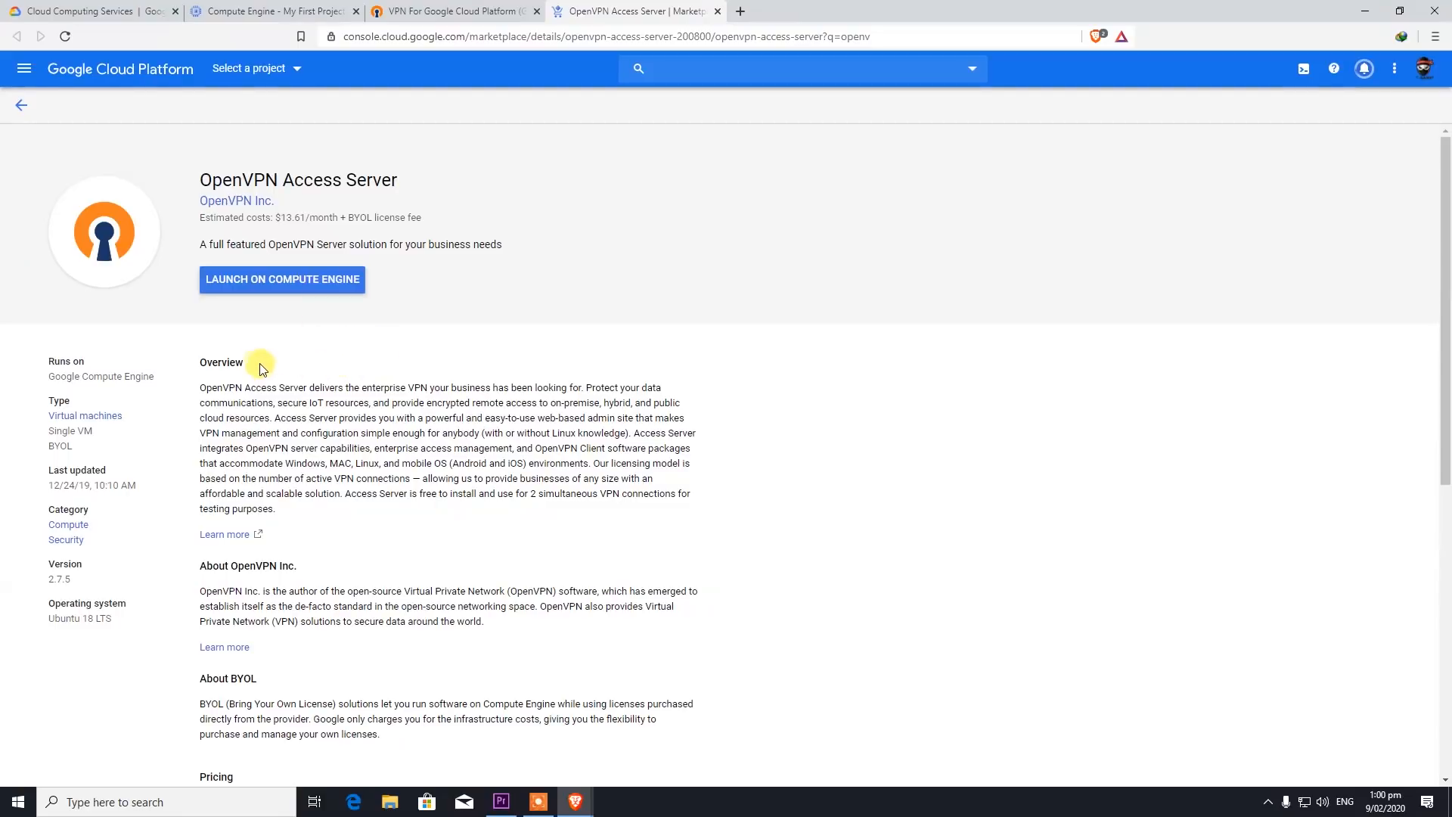
# - Launch the OpenVPN Access Server on Compute Engine using My First Project
pyautogui.click(276, 286)
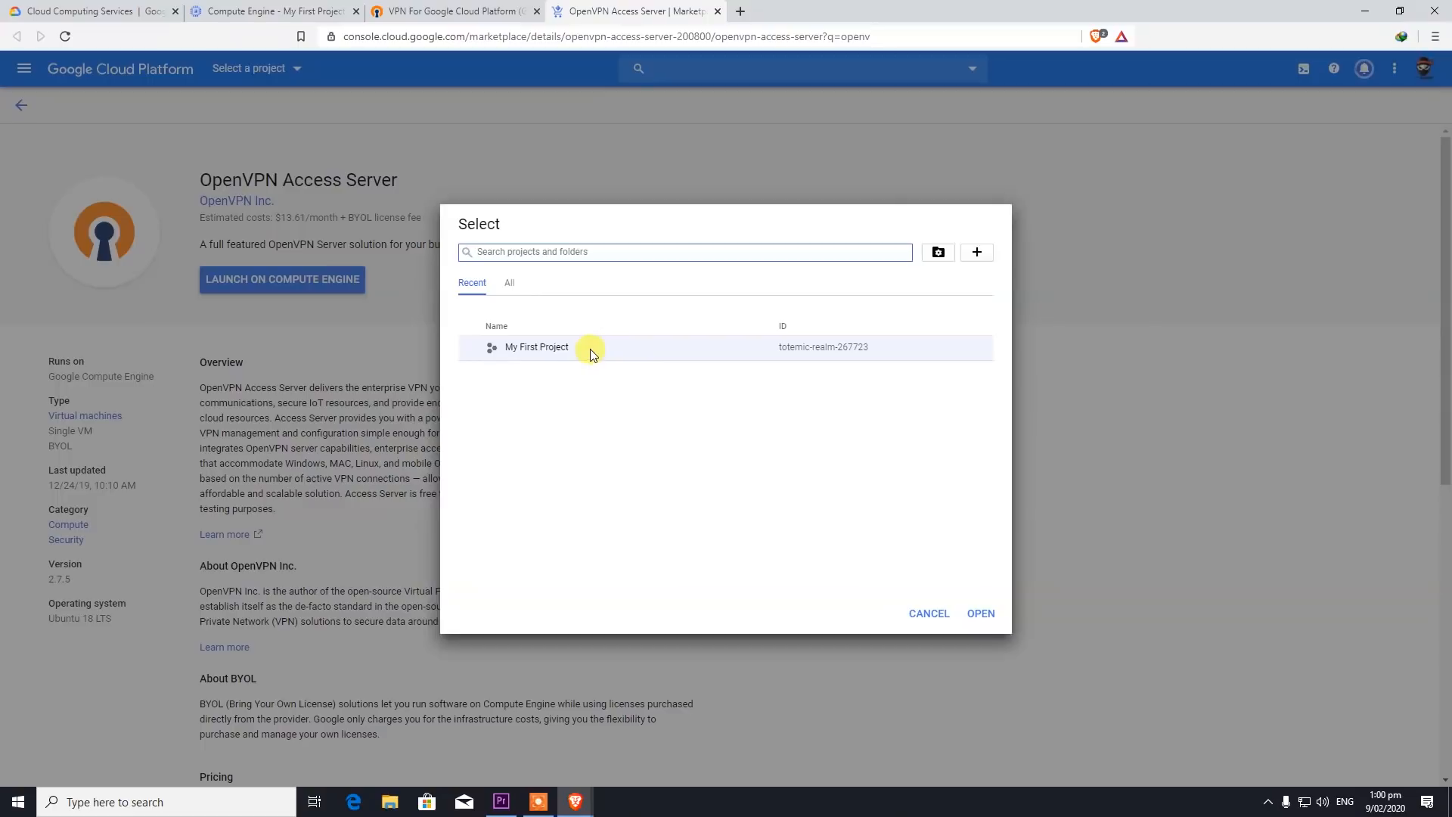
pyautogui.click(580, 343)
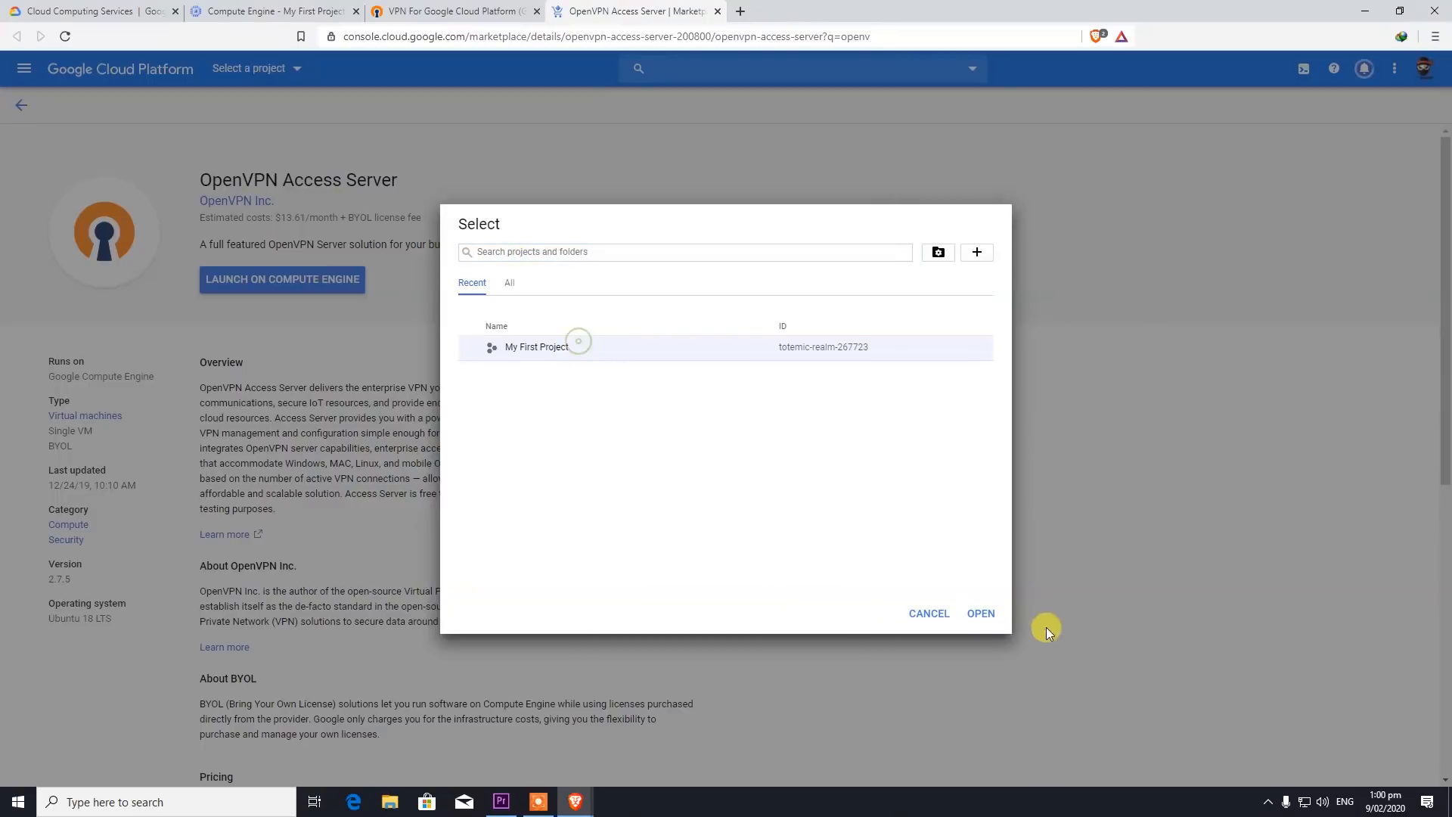
pyautogui.click(980, 614)
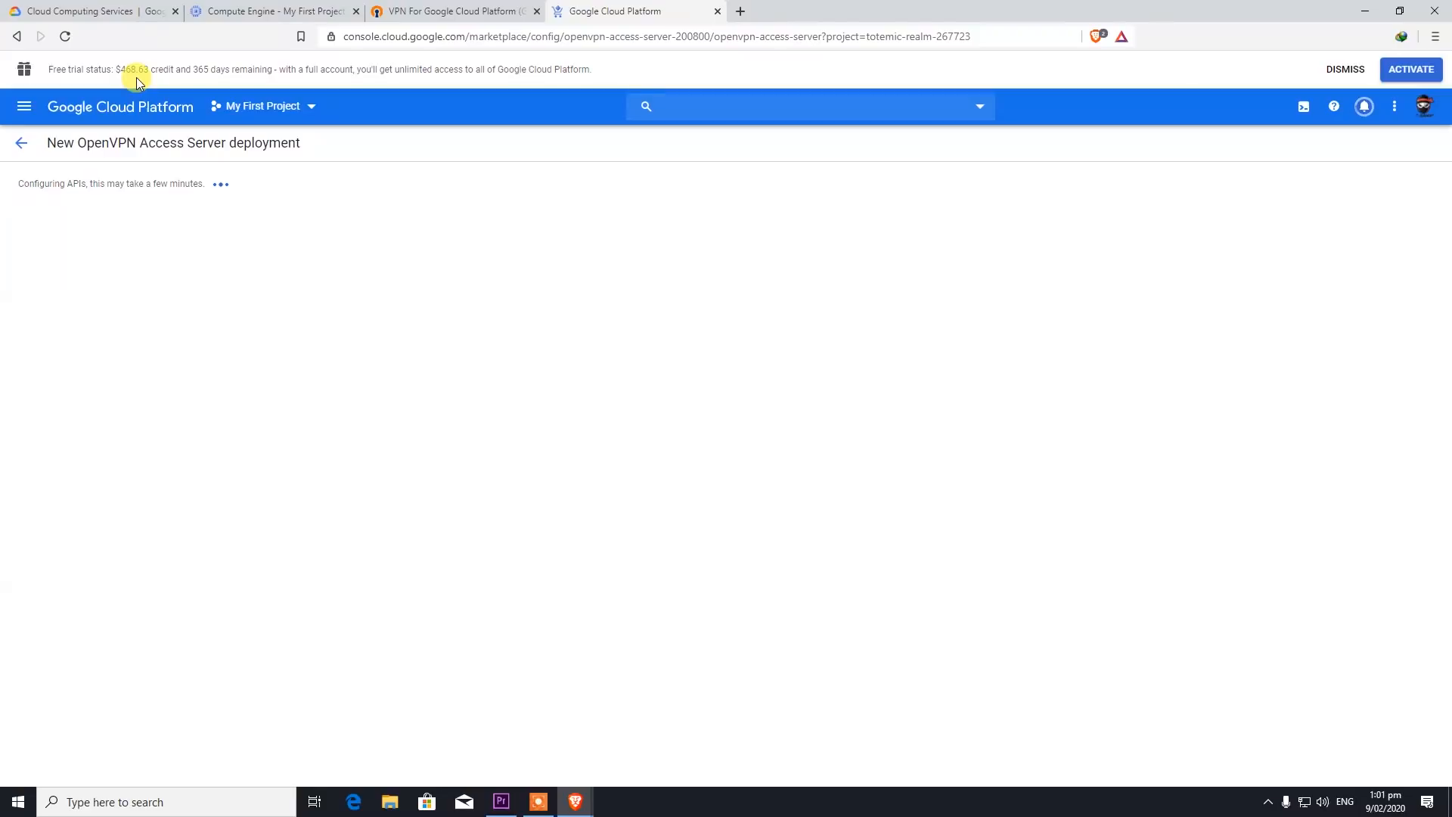
# - Activate and upgrade the free-trial account to a full account
pyautogui.click(1410, 69)
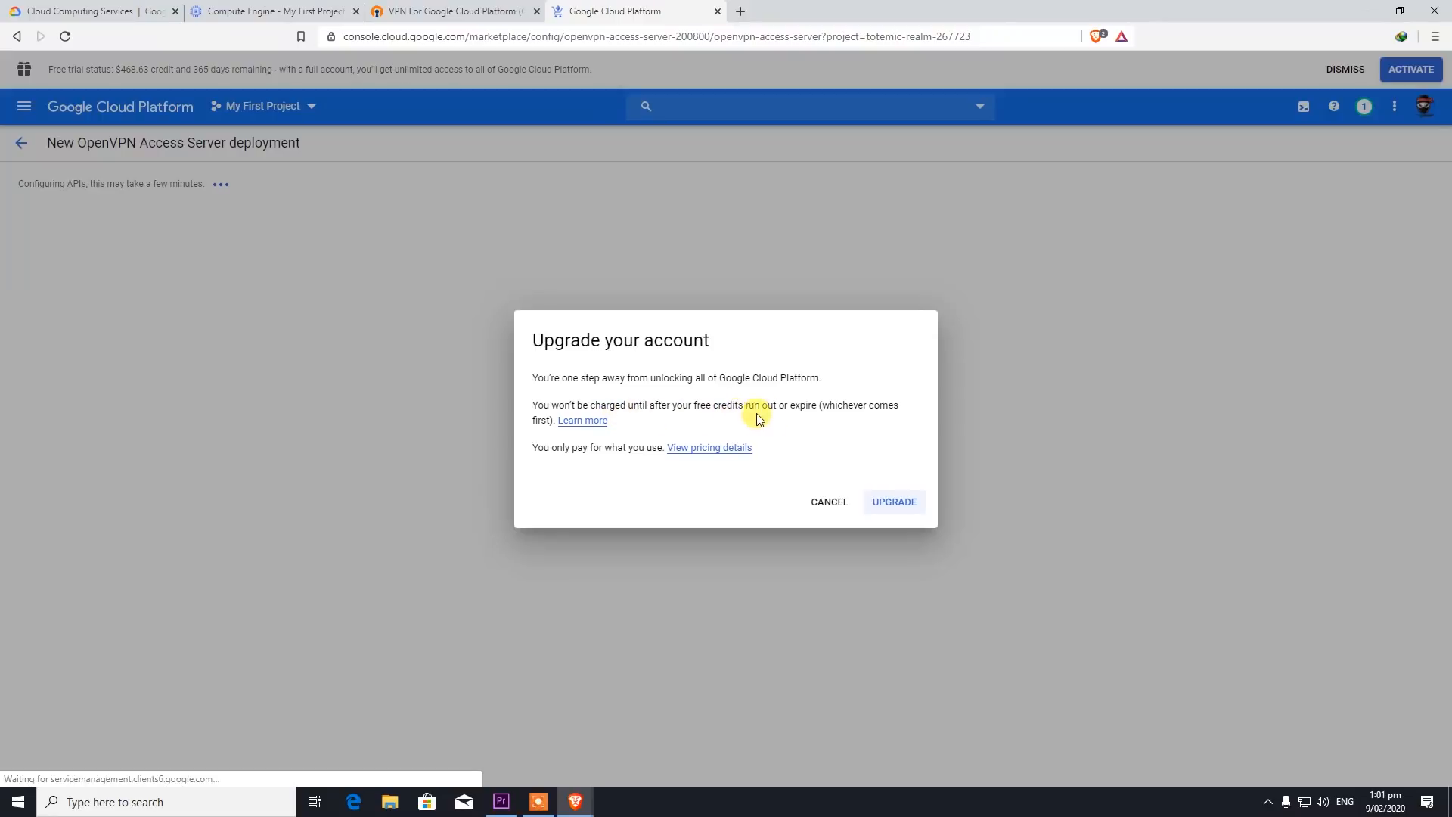
pyautogui.click(909, 504)
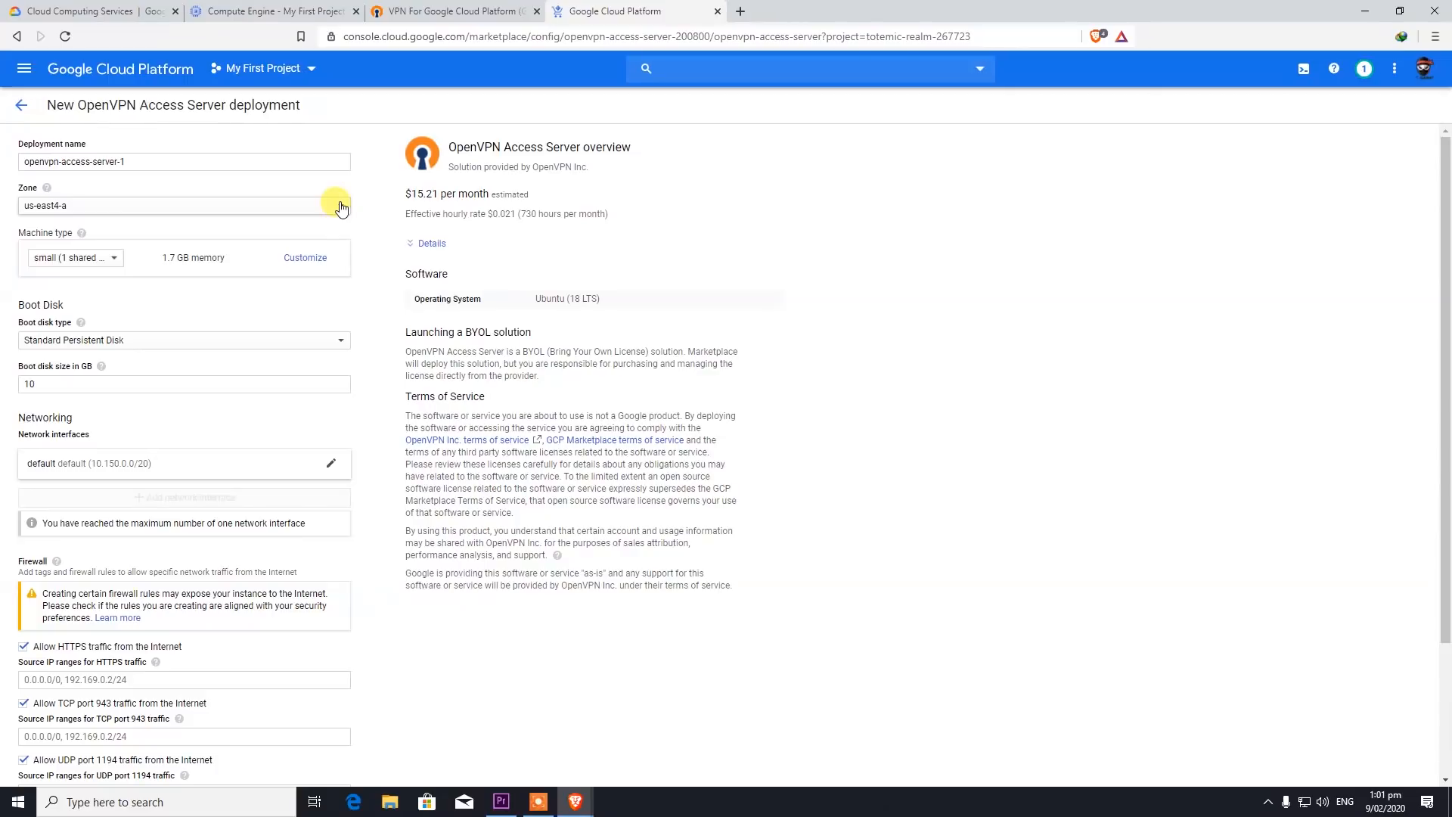
# - Set the zone to us-east1-b and the boot disk type to SSD Persistent Disk
pyautogui.click(340, 208)
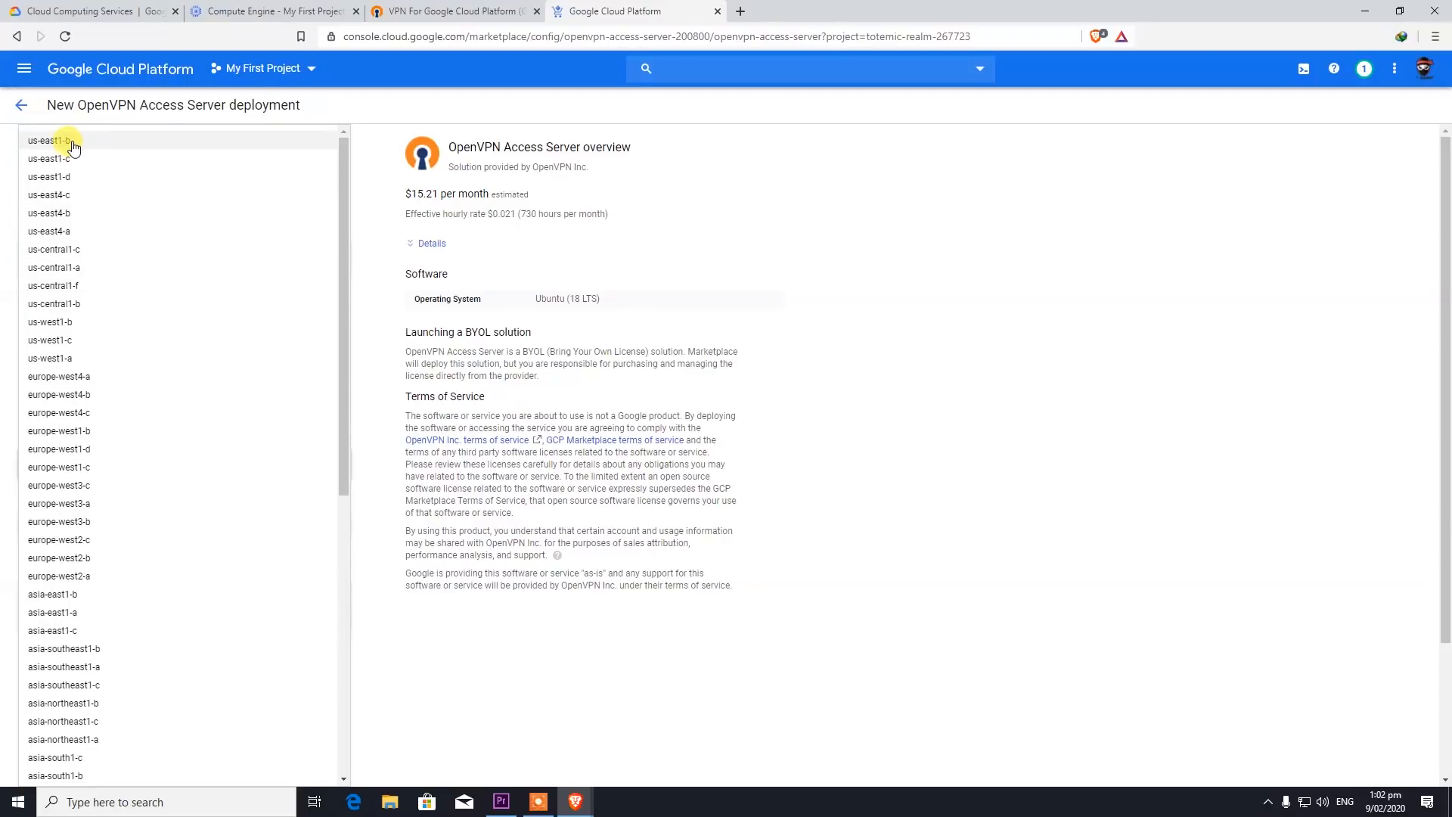
pyautogui.click(73, 143)
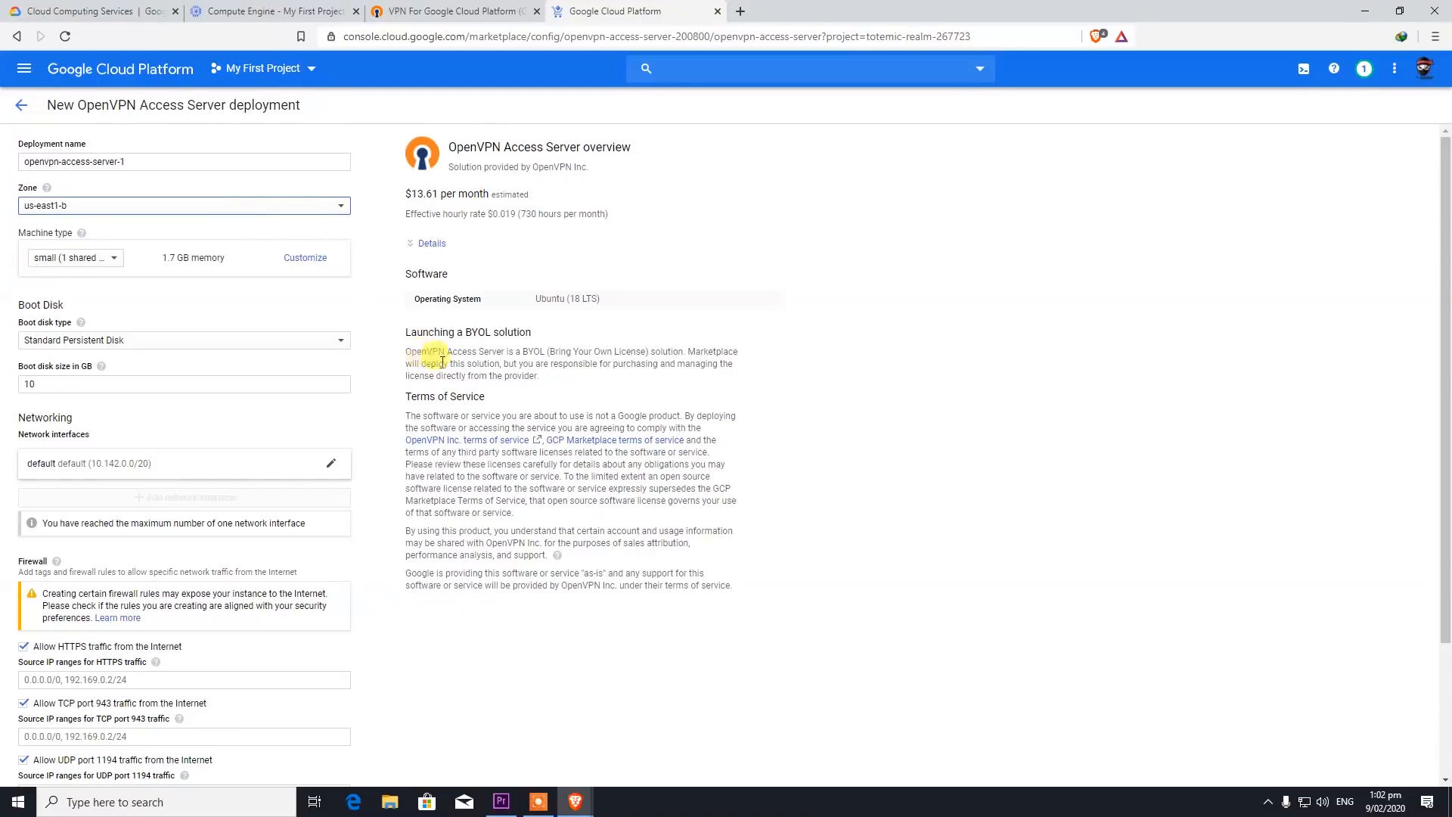
pyautogui.scroll(-3, 409, 362)
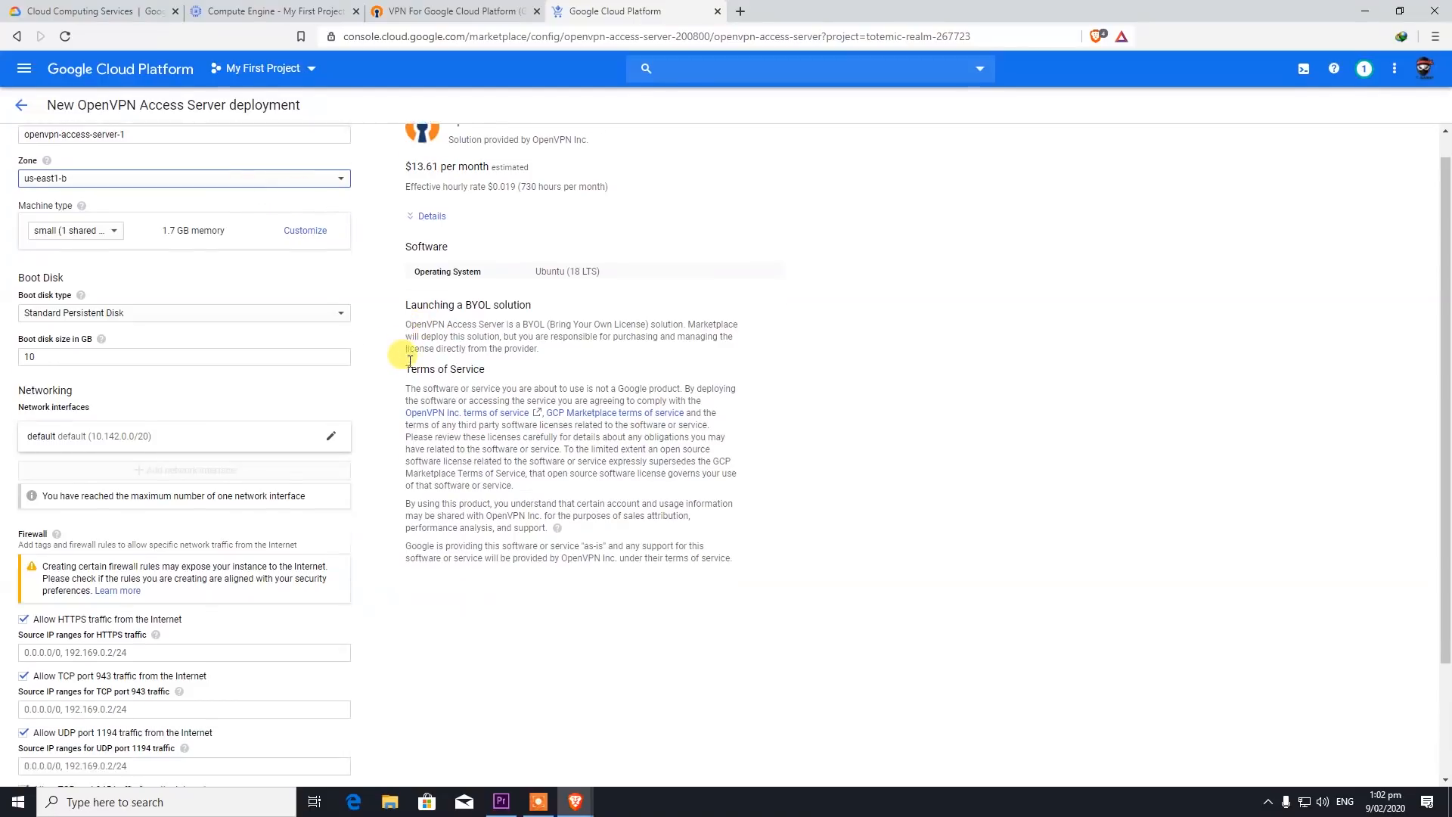
pyautogui.scroll(3, 409, 361)
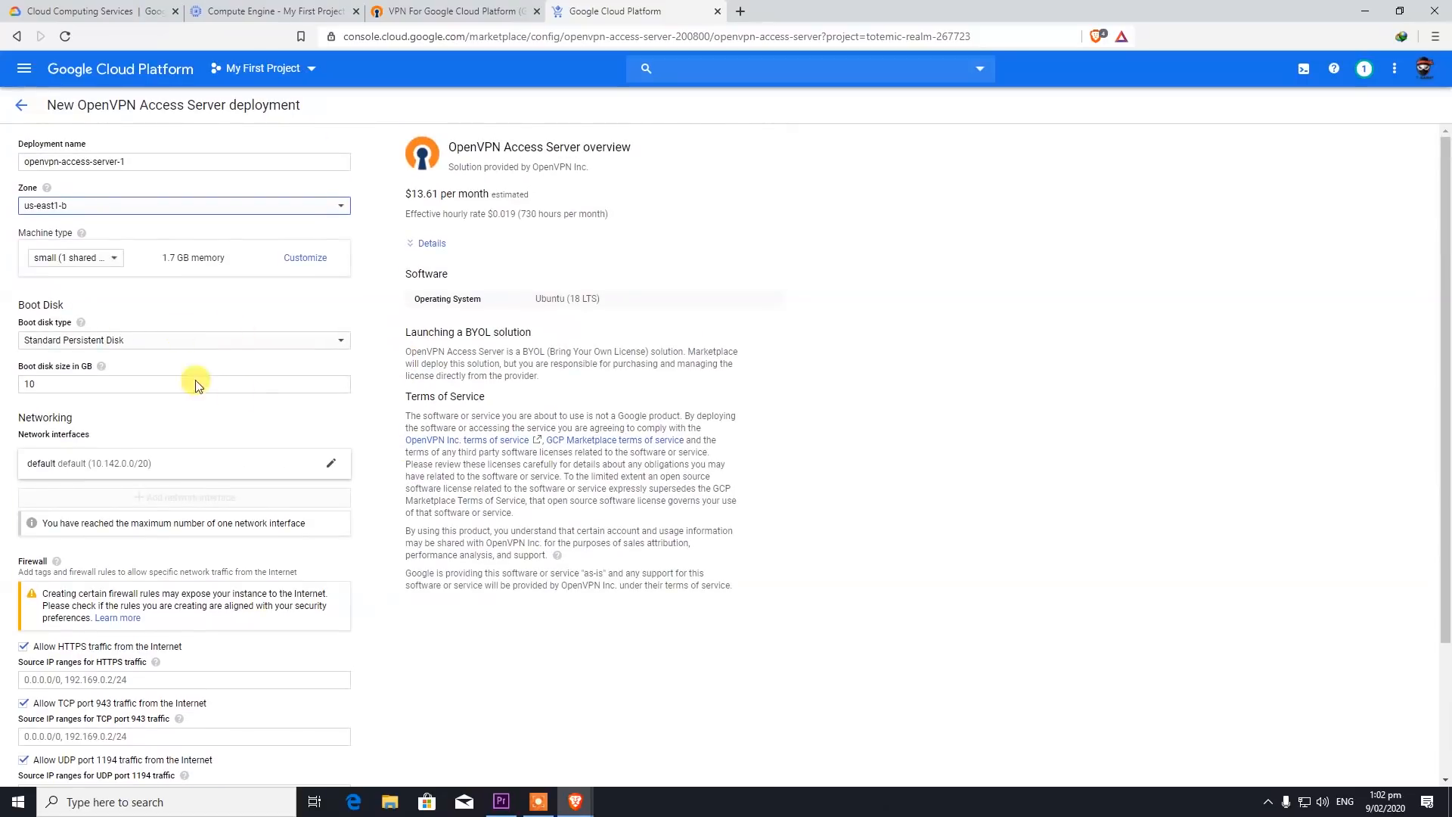
pyautogui.click(105, 342)
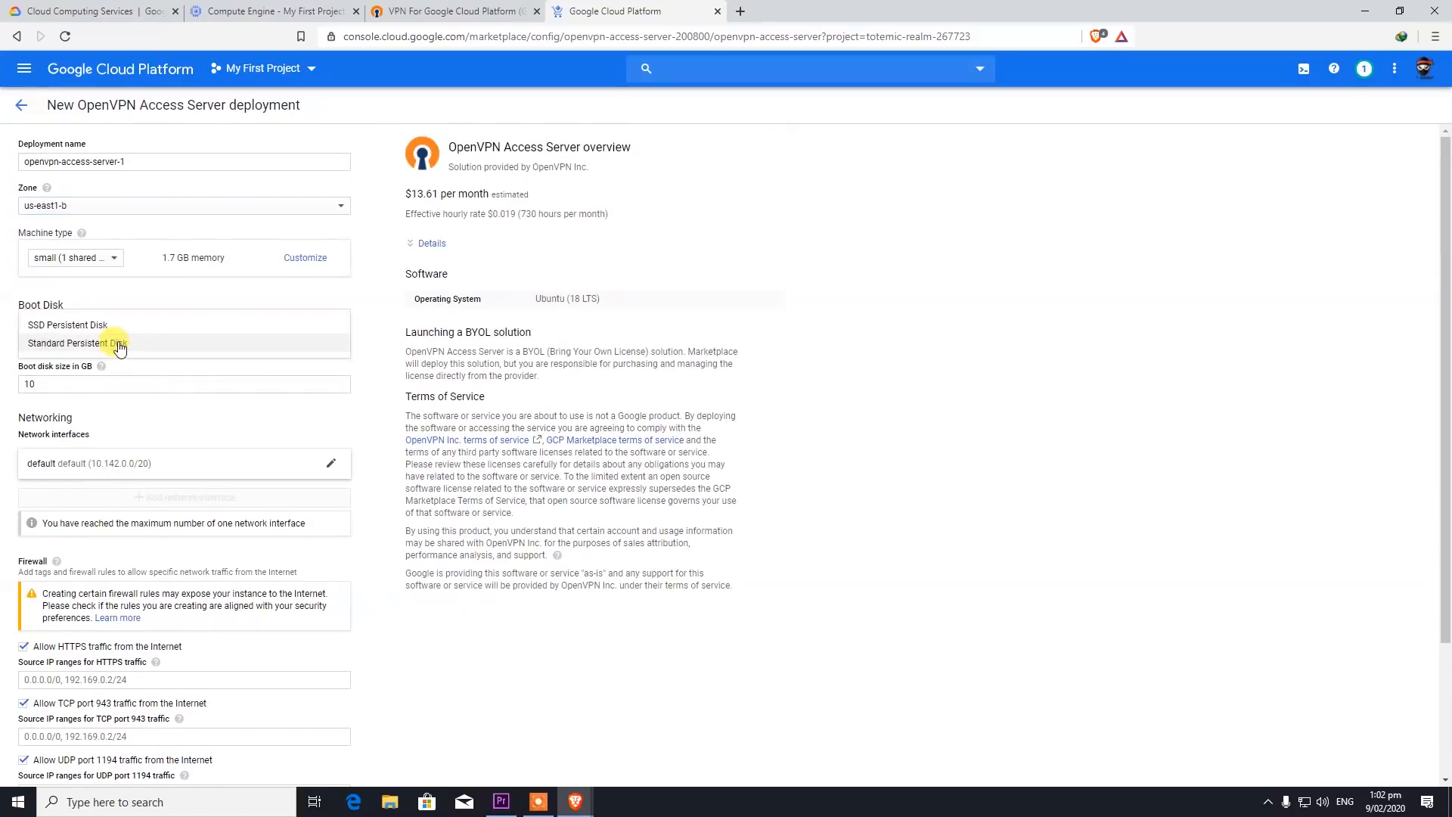
pyautogui.click(75, 327)
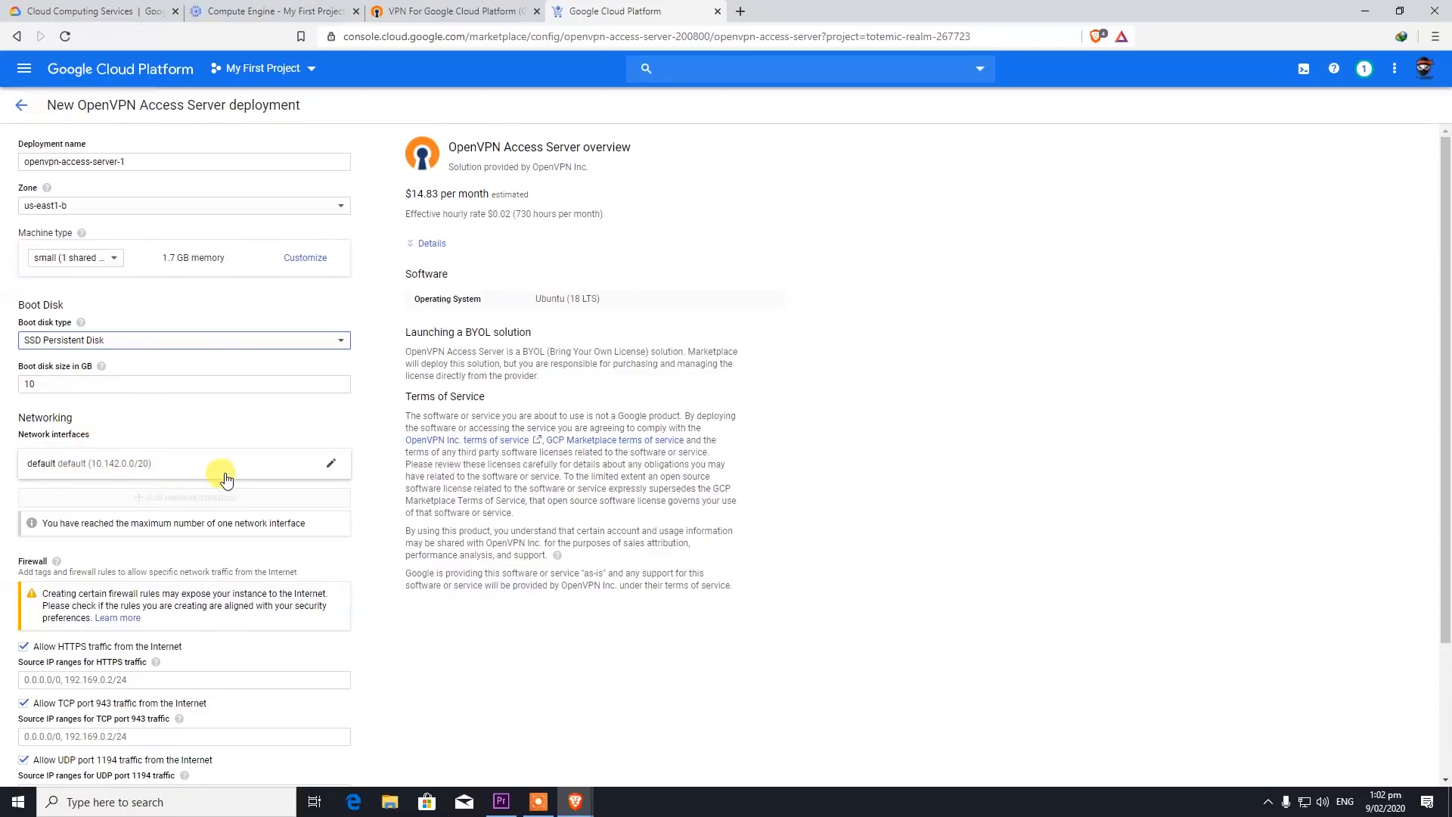
# - Review the network interface, keeping default network and subnetwork and an Ephemeral external IP
pyautogui.click(331, 464)
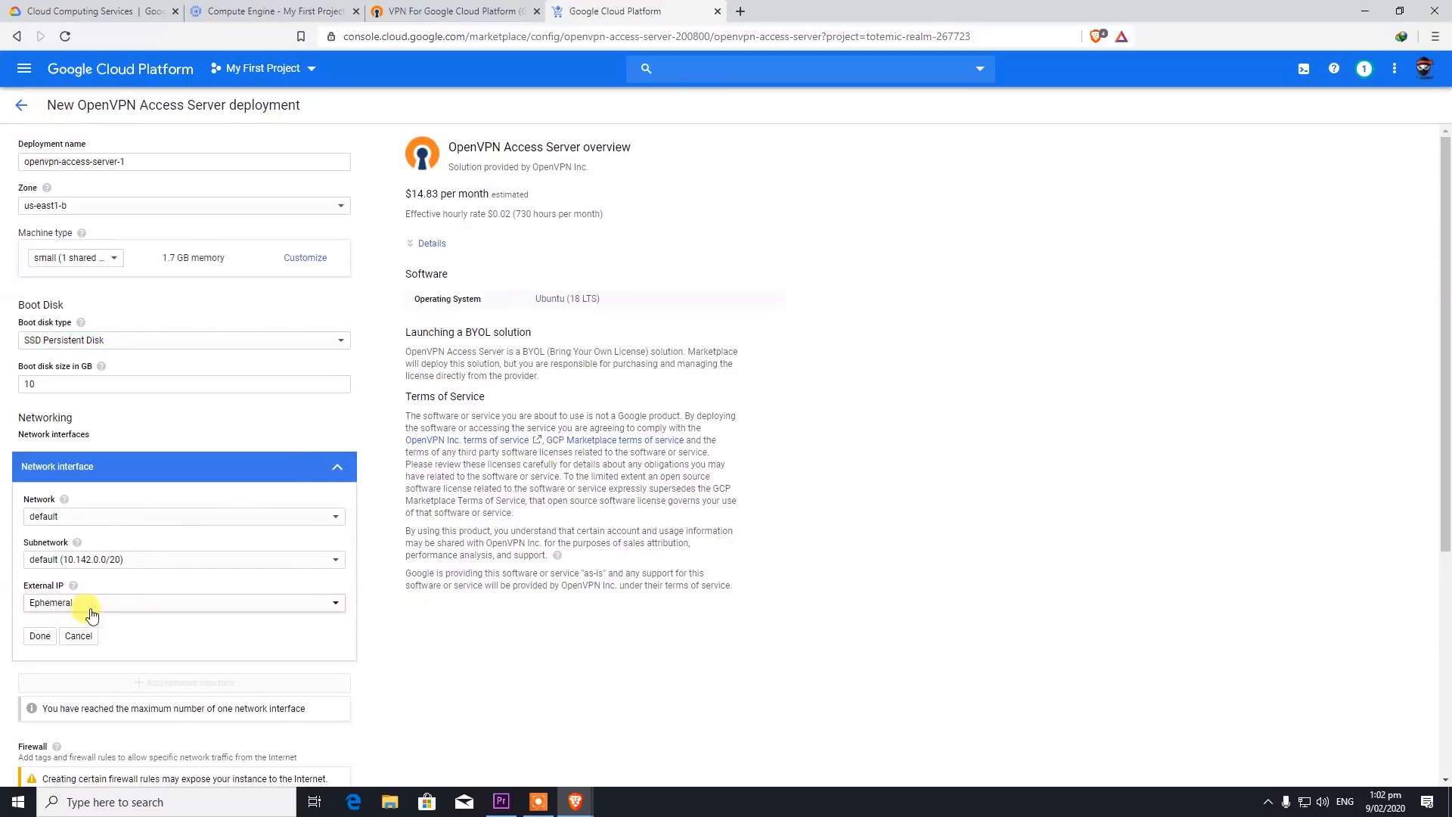
pyautogui.click(144, 605)
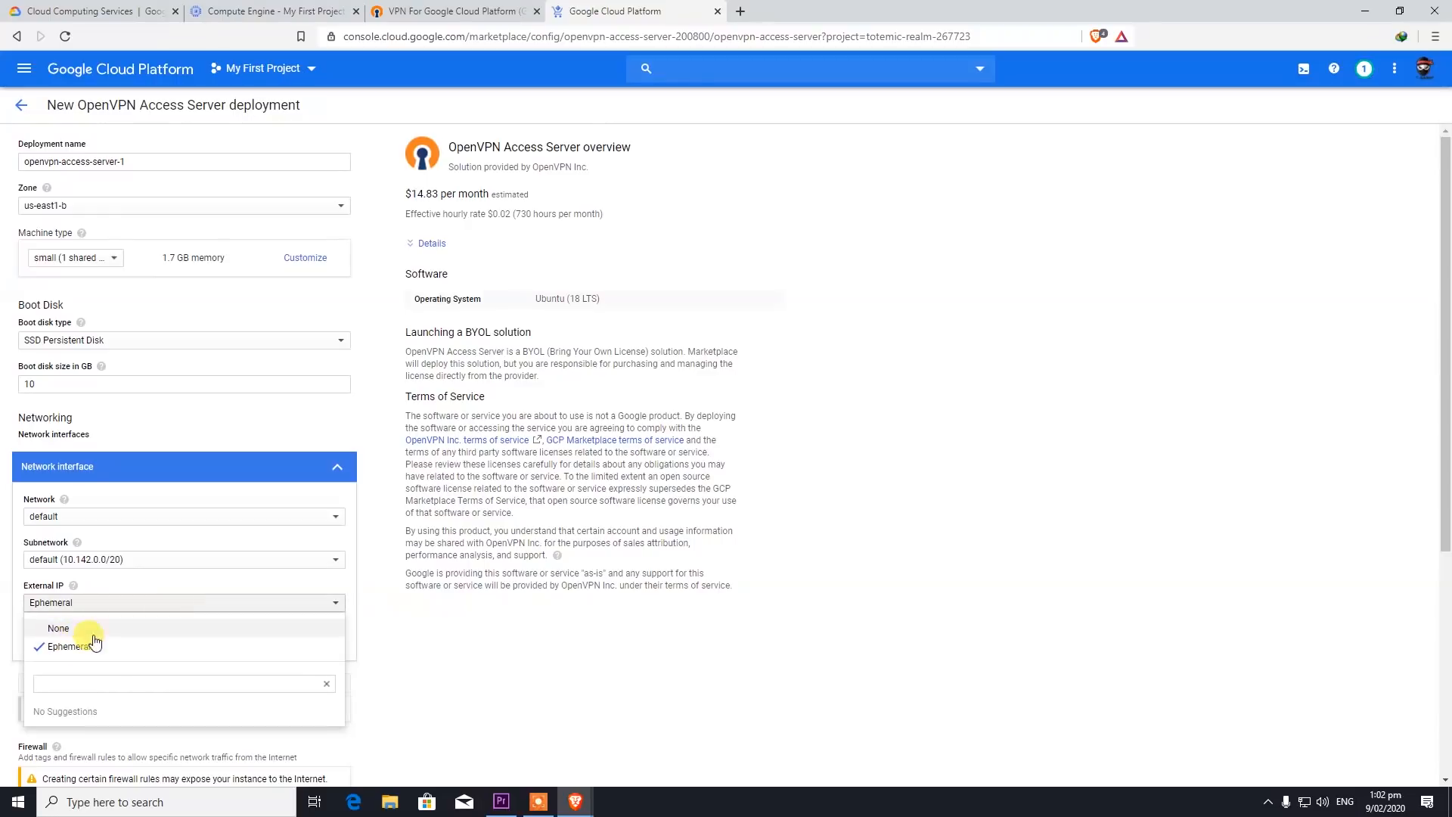
pyautogui.click(84, 559)
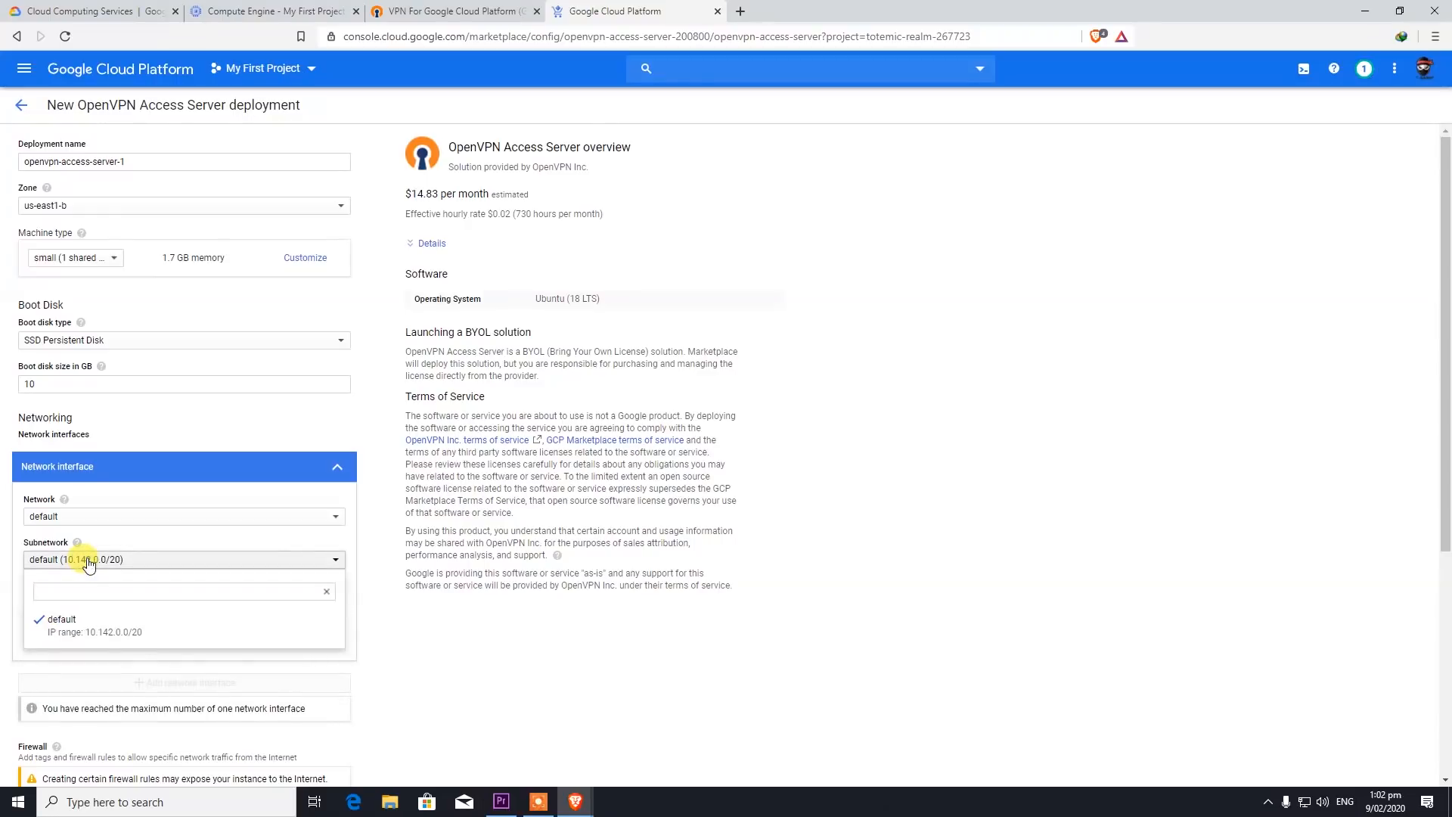
pyautogui.click(89, 561)
pyautogui.click(89, 516)
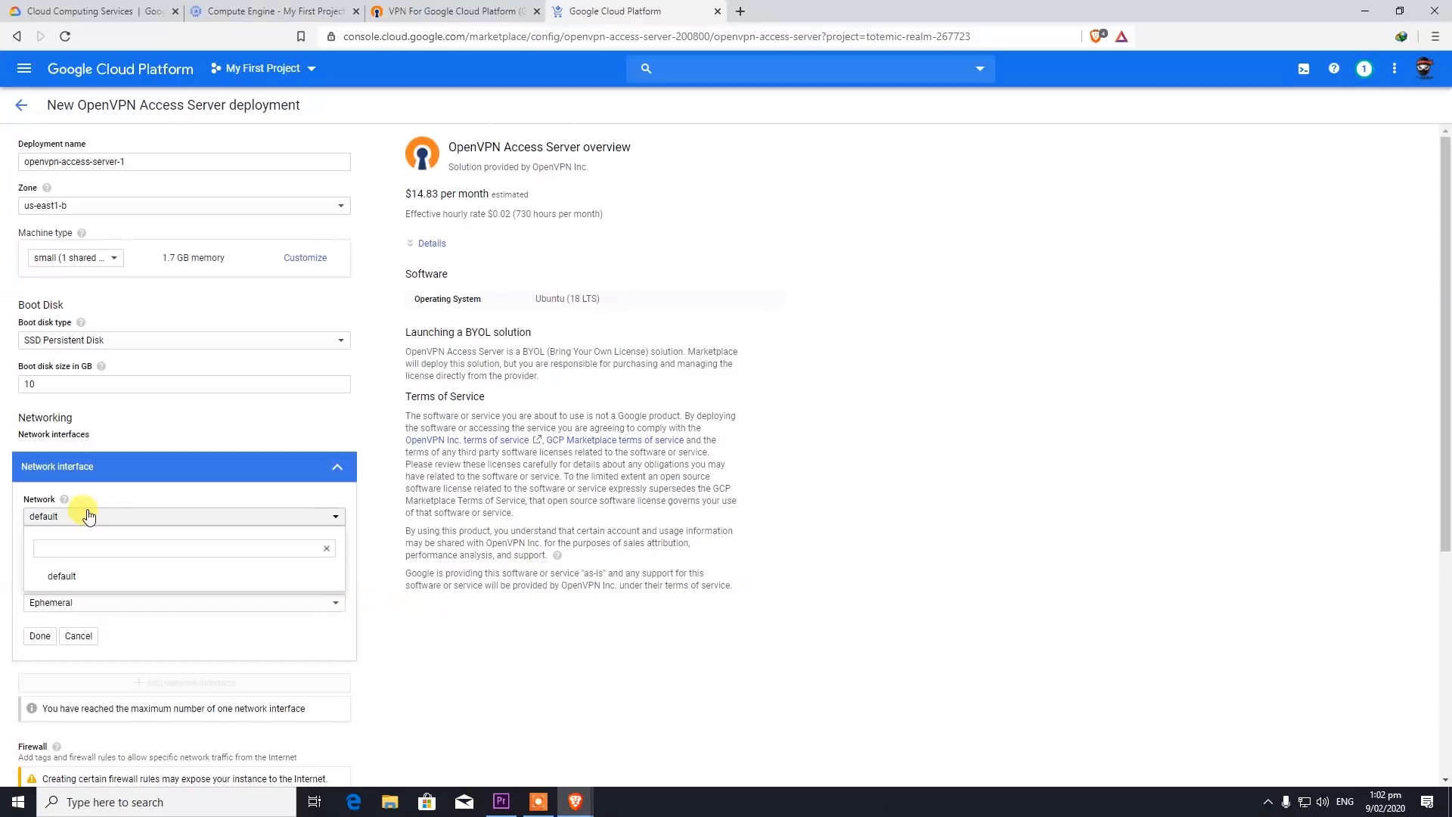
pyautogui.click(89, 516)
pyautogui.click(148, 604)
pyautogui.click(146, 605)
pyautogui.click(40, 641)
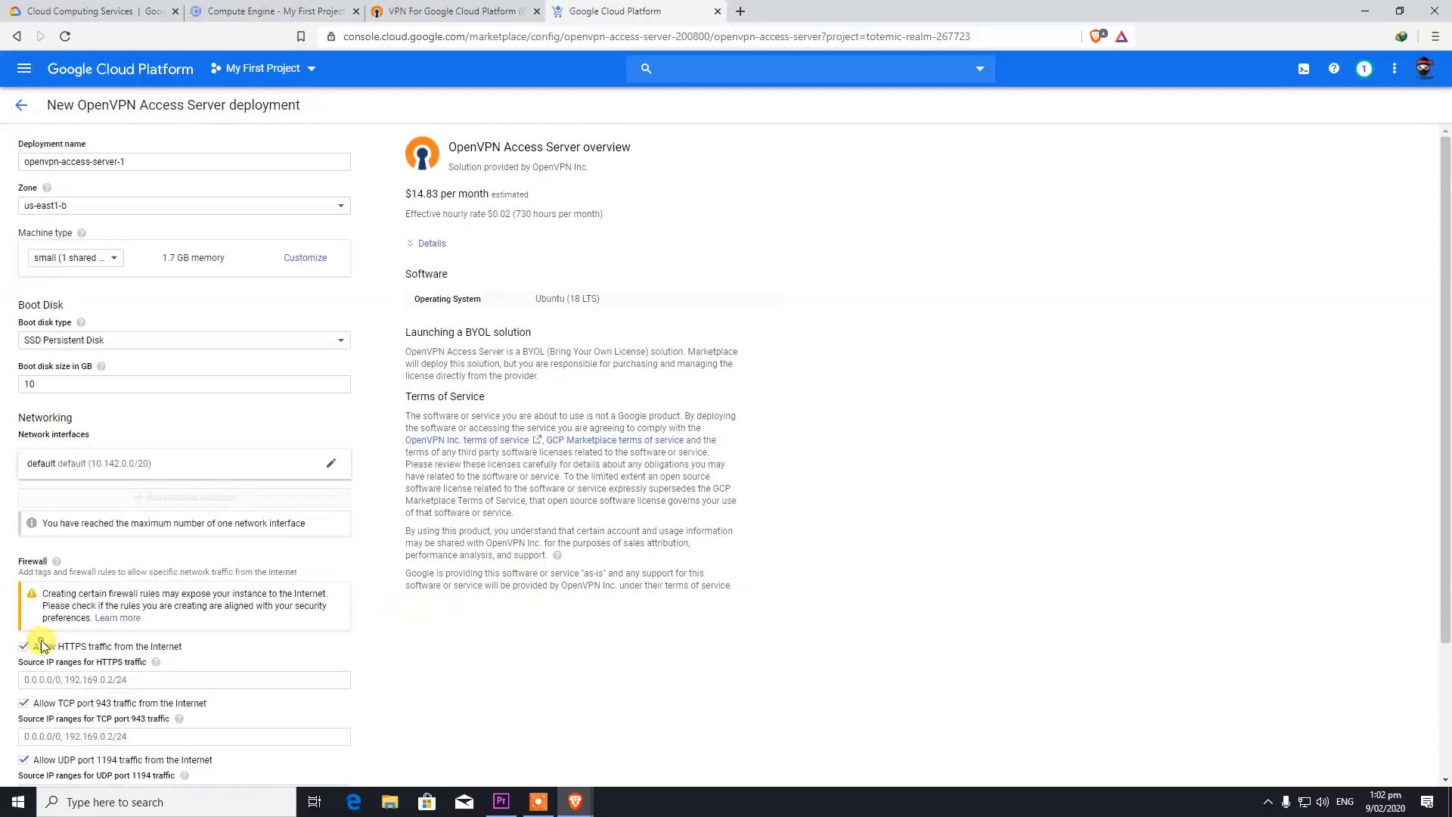
# - Review the estimated cost breakdown and accept the GCP Marketplace Terms of Service
pyautogui.click(413, 243)
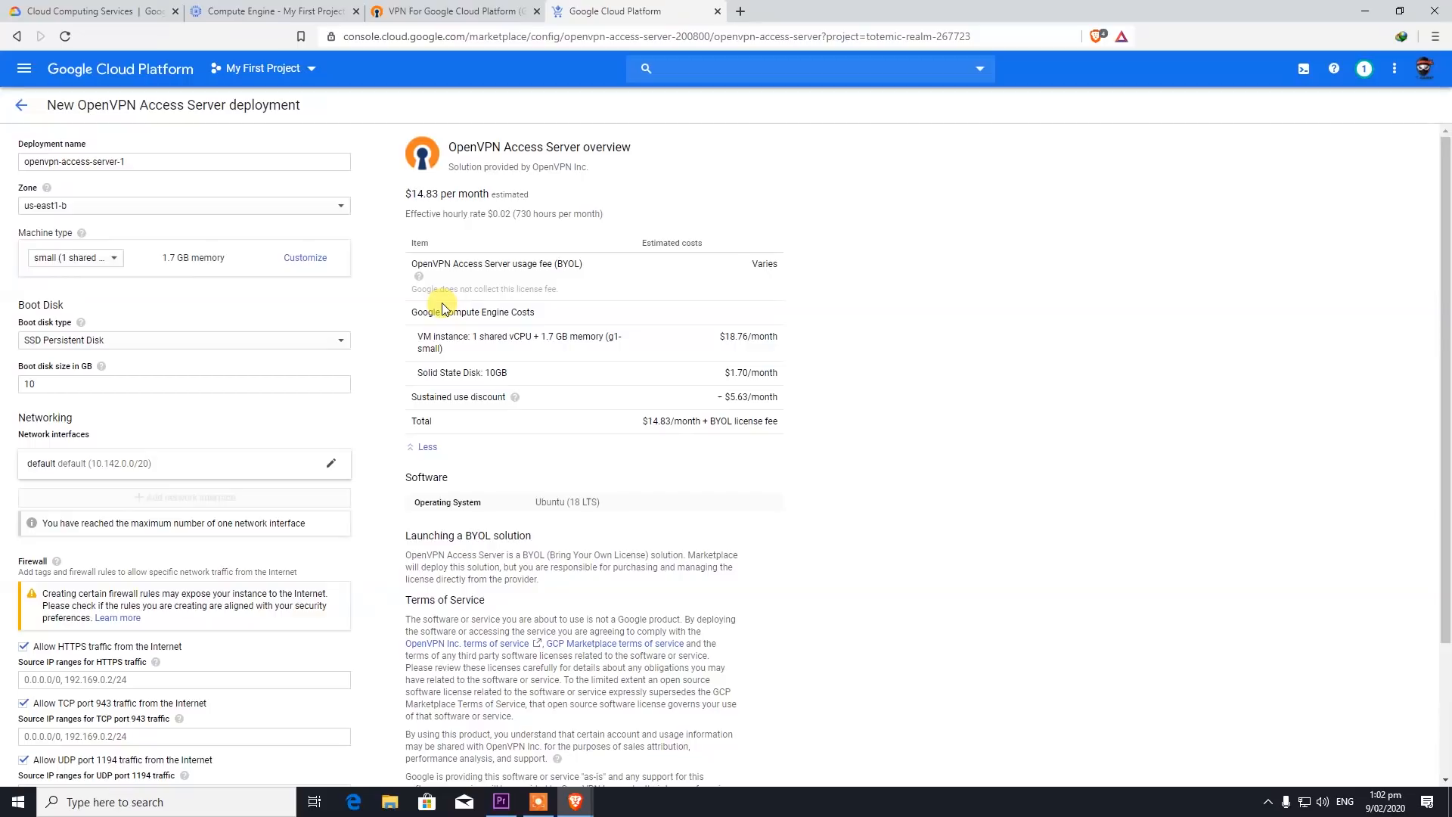
pyautogui.scroll(-3, 506, 356)
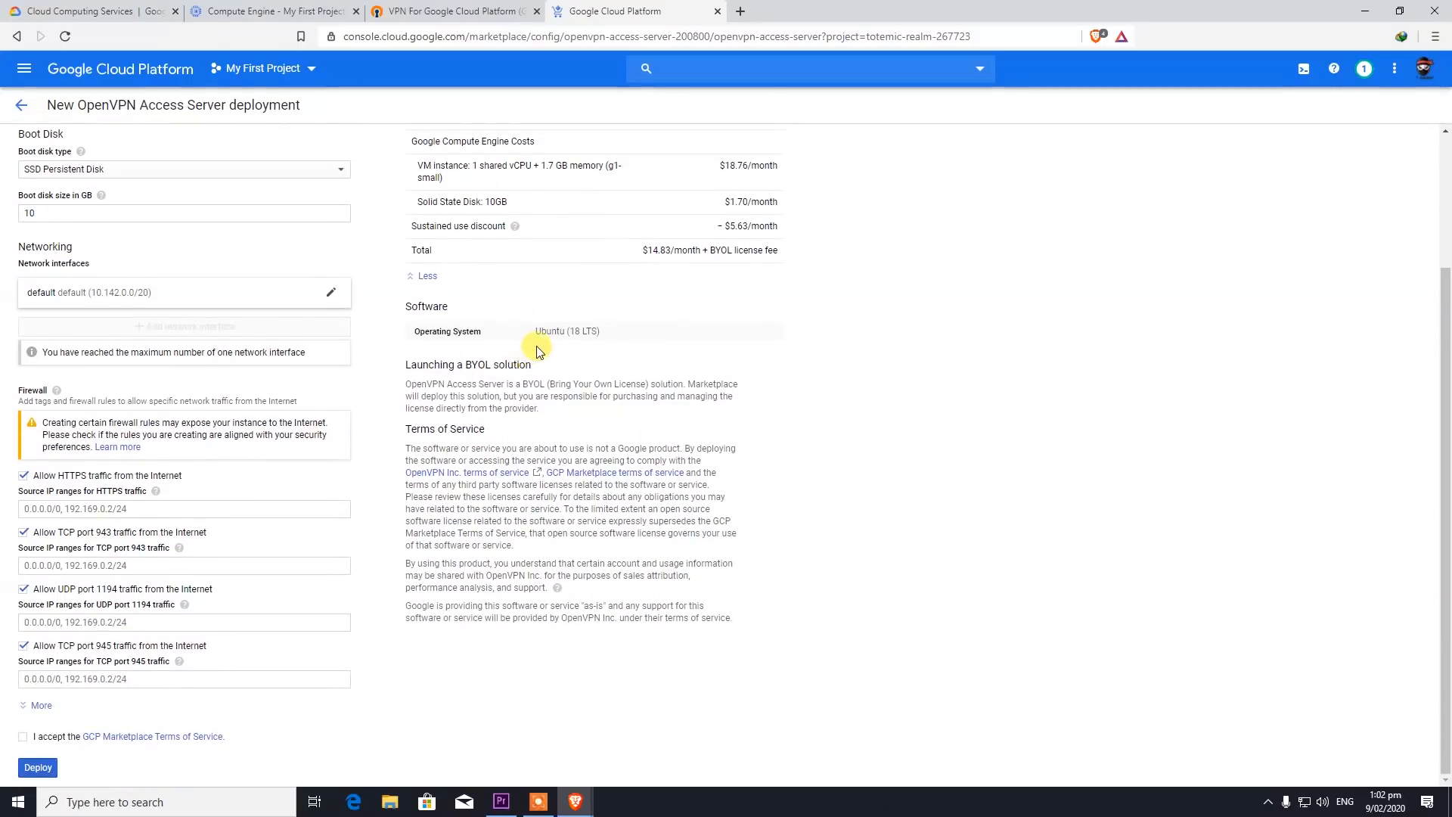
pyautogui.click(23, 737)
pyautogui.scroll(2, 110, 502)
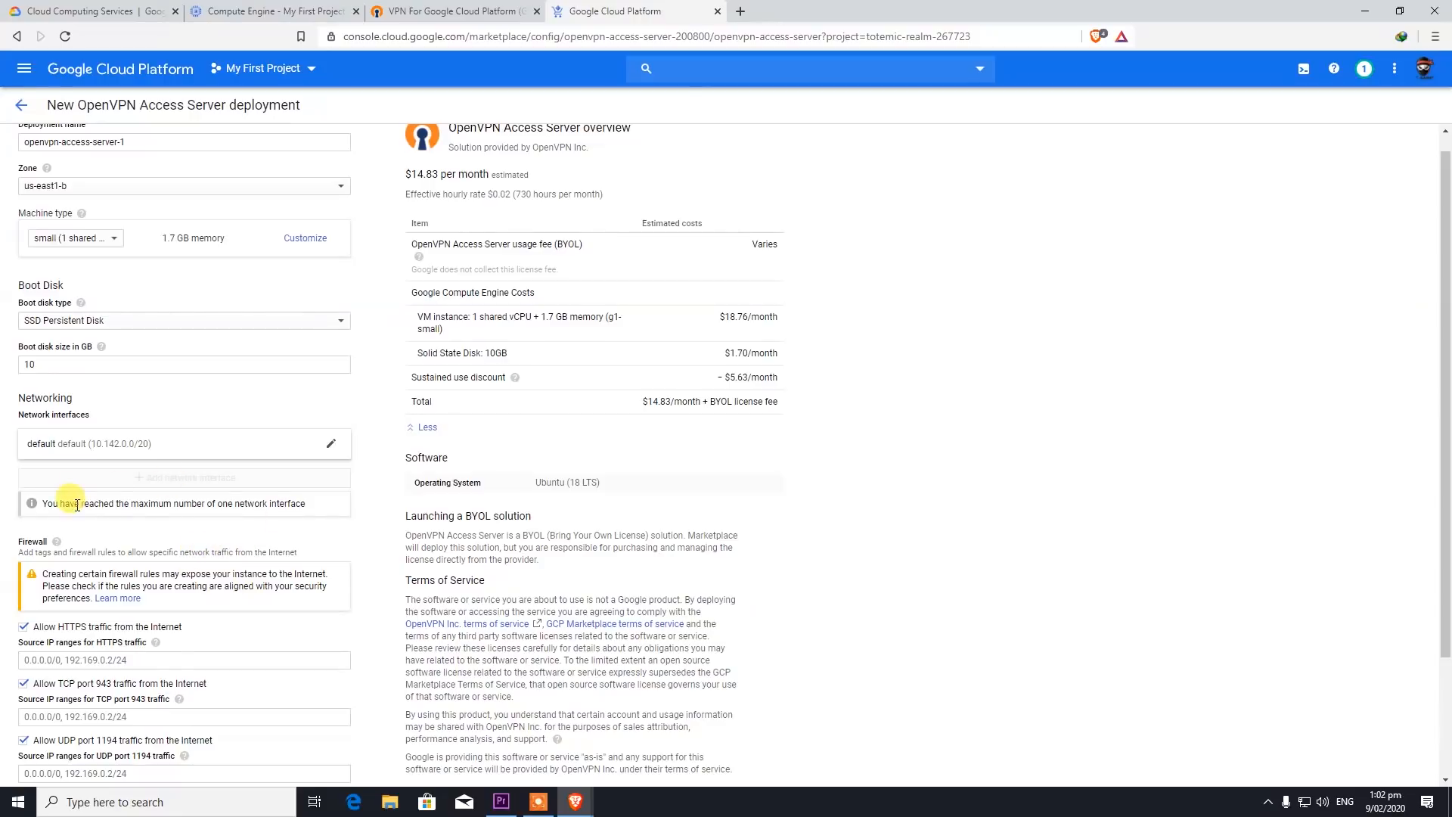
pyautogui.scroll(-2, 133, 587)
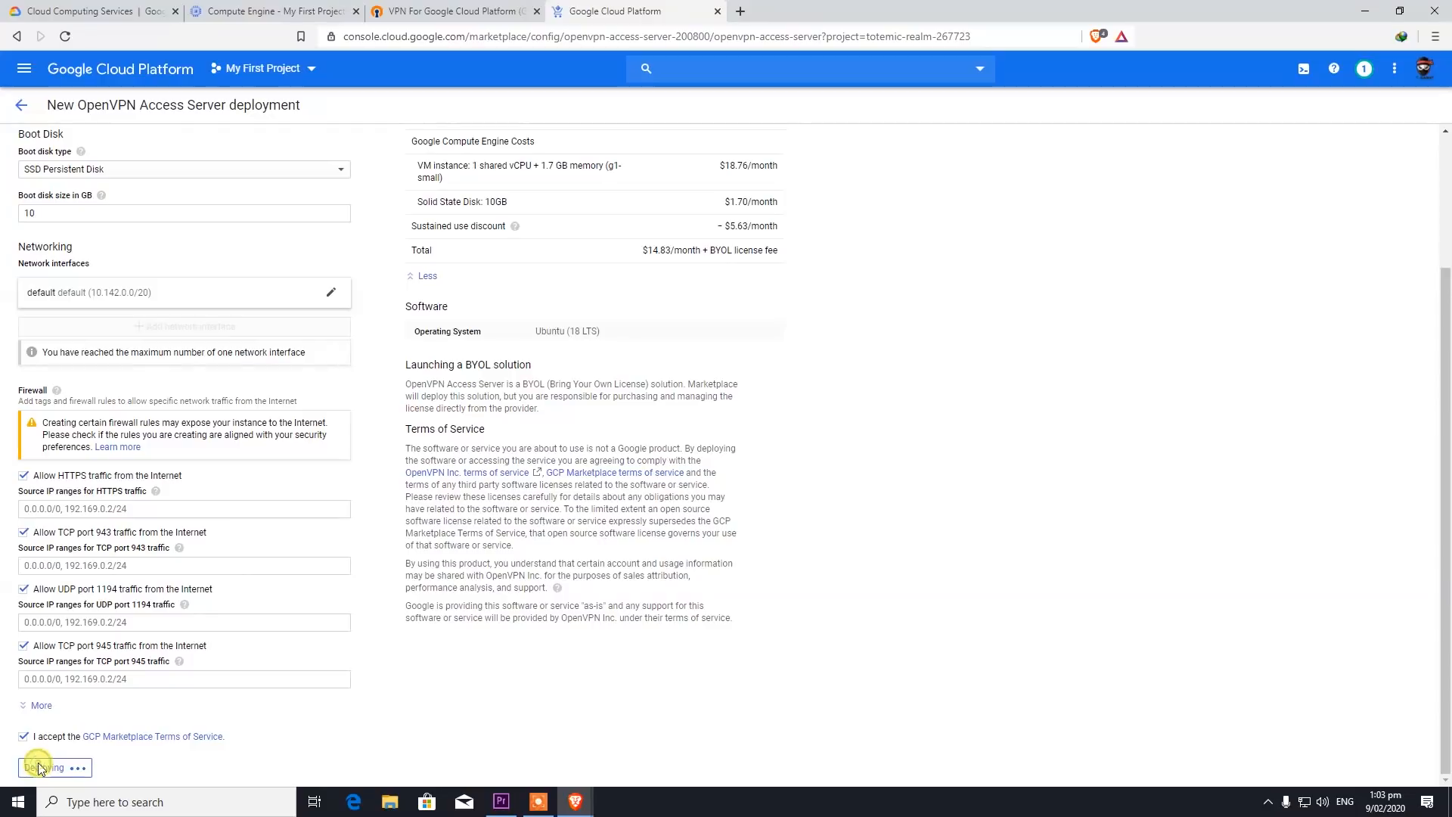
pyautogui.scroll(3, 309, 388)
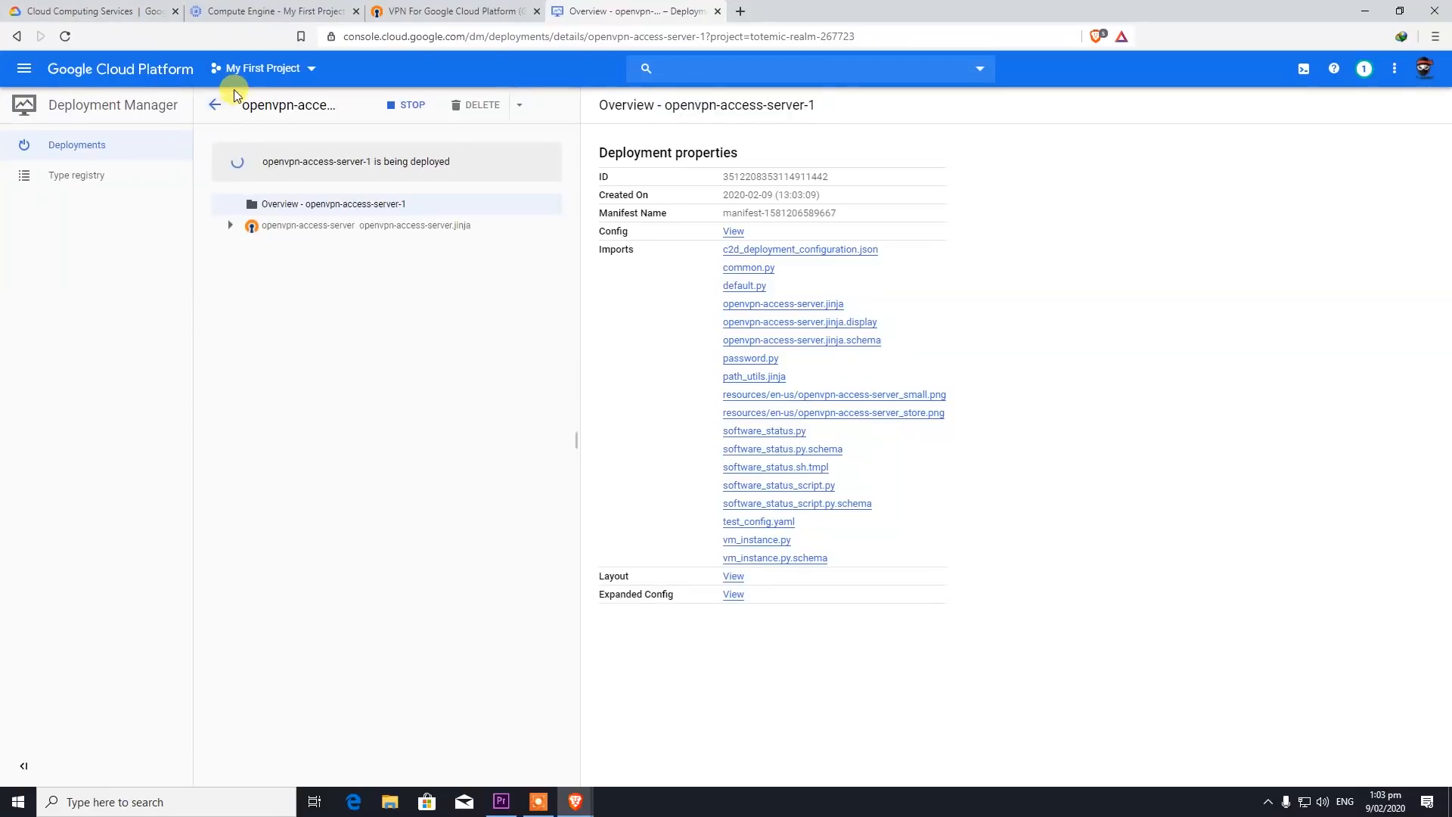
# - Expand openvpn-access-server in Deployment Manager to list its child resources
pyautogui.click(230, 227)
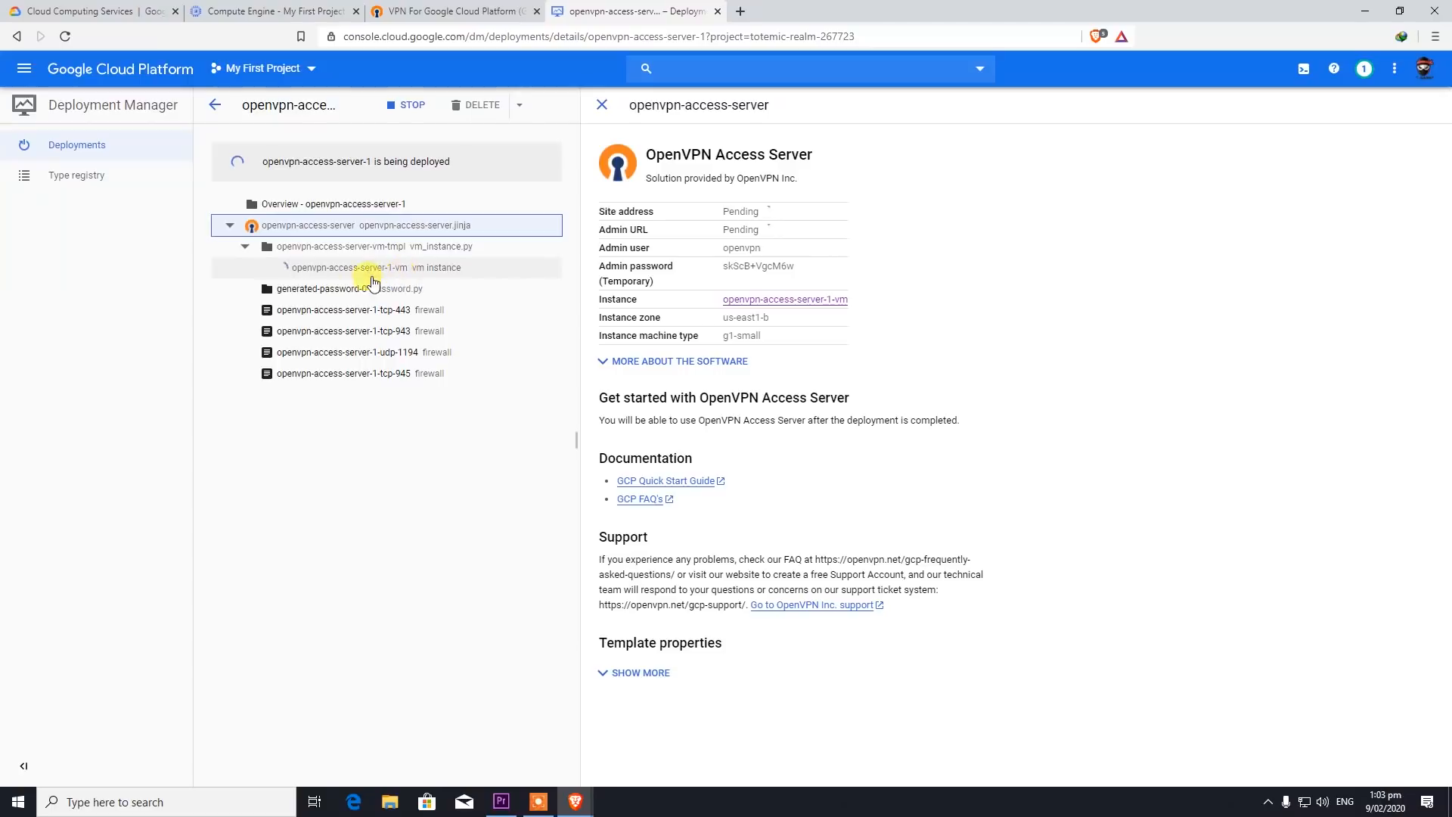
# - Inspect the generated-password-0 resource properties and its password.py template source
pyautogui.click(302, 288)
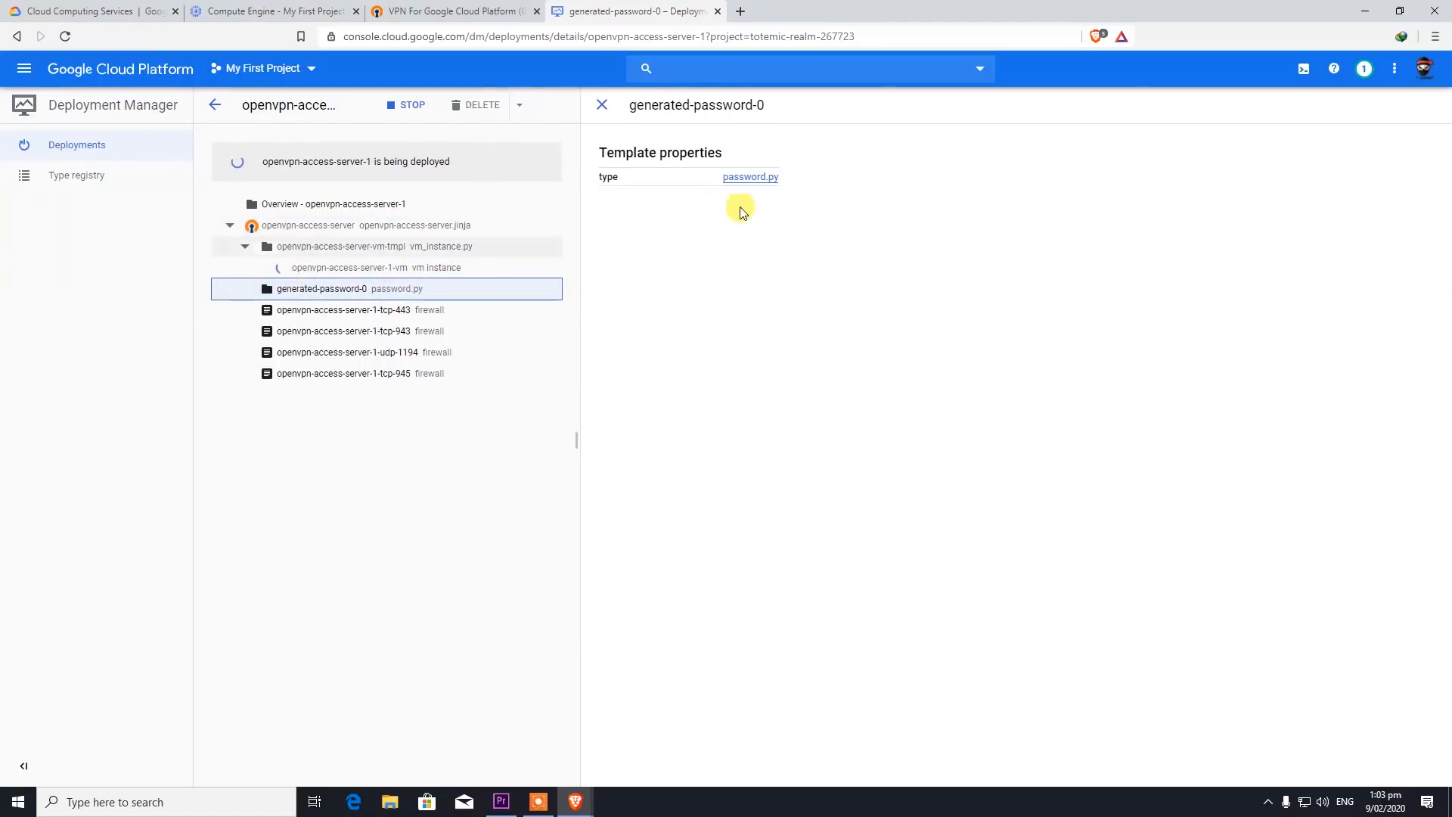
pyautogui.click(742, 178)
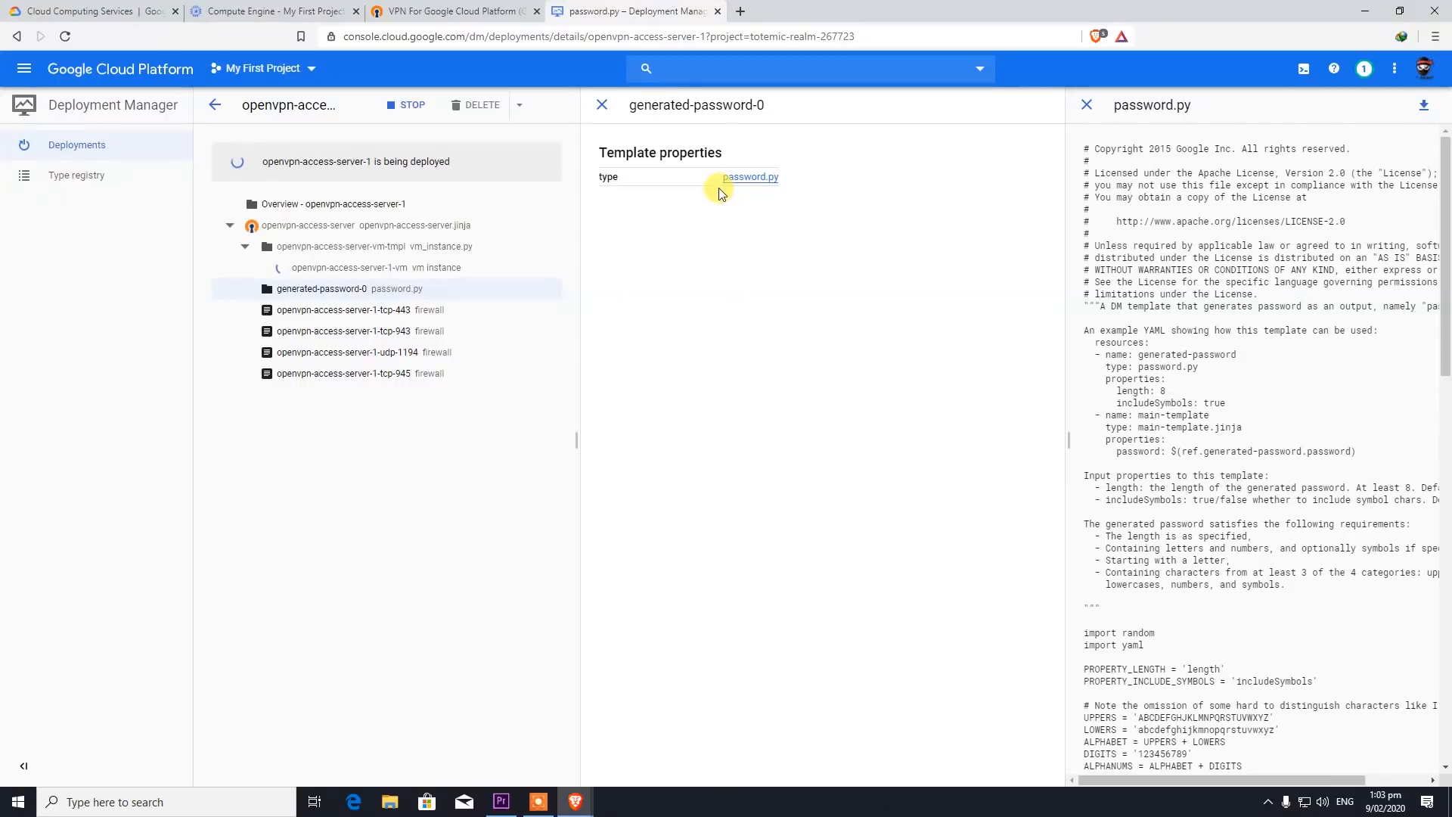
pyautogui.scroll(-4, 1330, 595)
pyautogui.scroll(4, 1328, 592)
# - Return to the openvpn-access-server details and expand all template properties while the deployment finishes
pyautogui.click(303, 226)
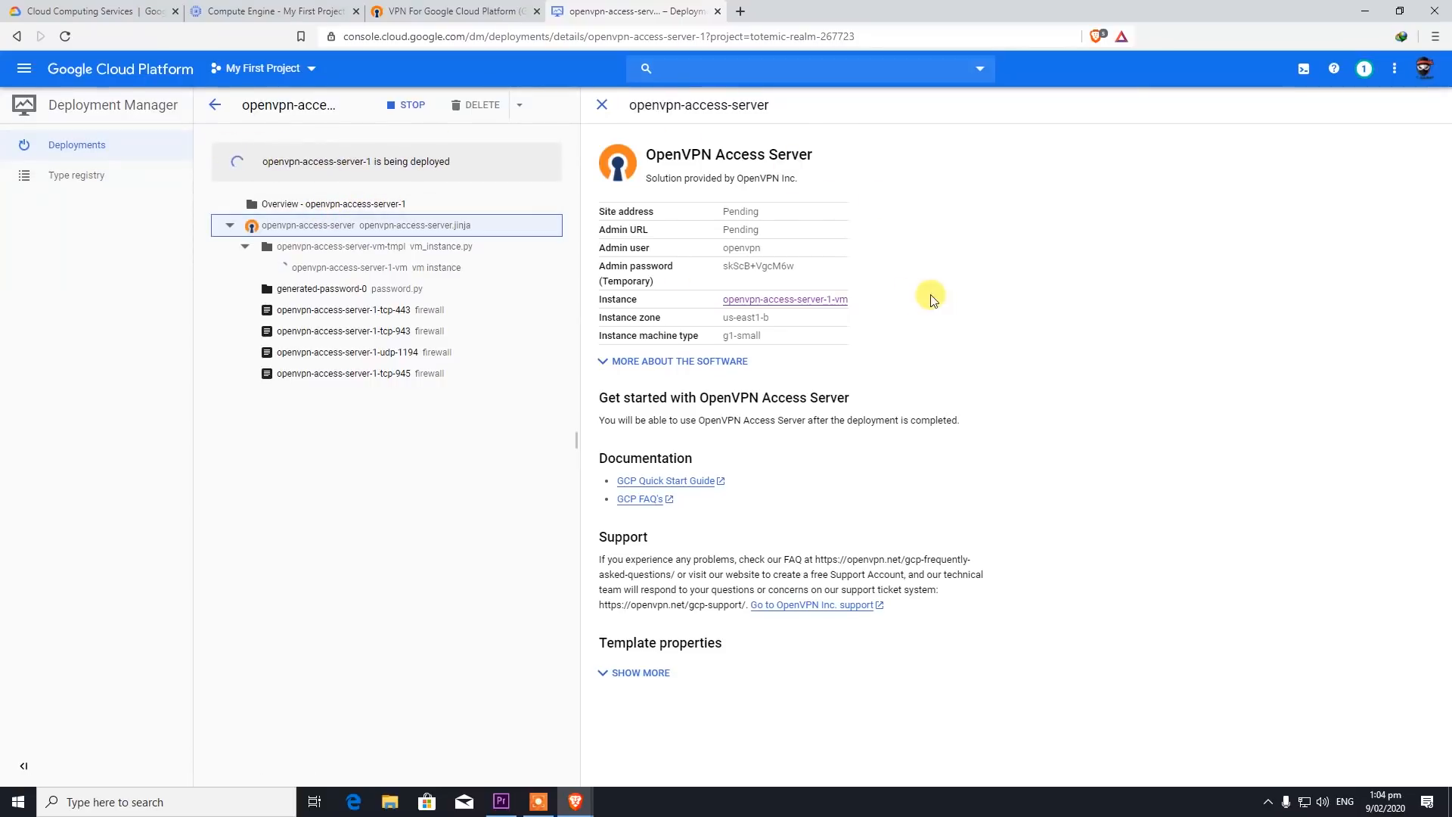
pyautogui.click(607, 675)
pyautogui.scroll(-3, 687, 519)
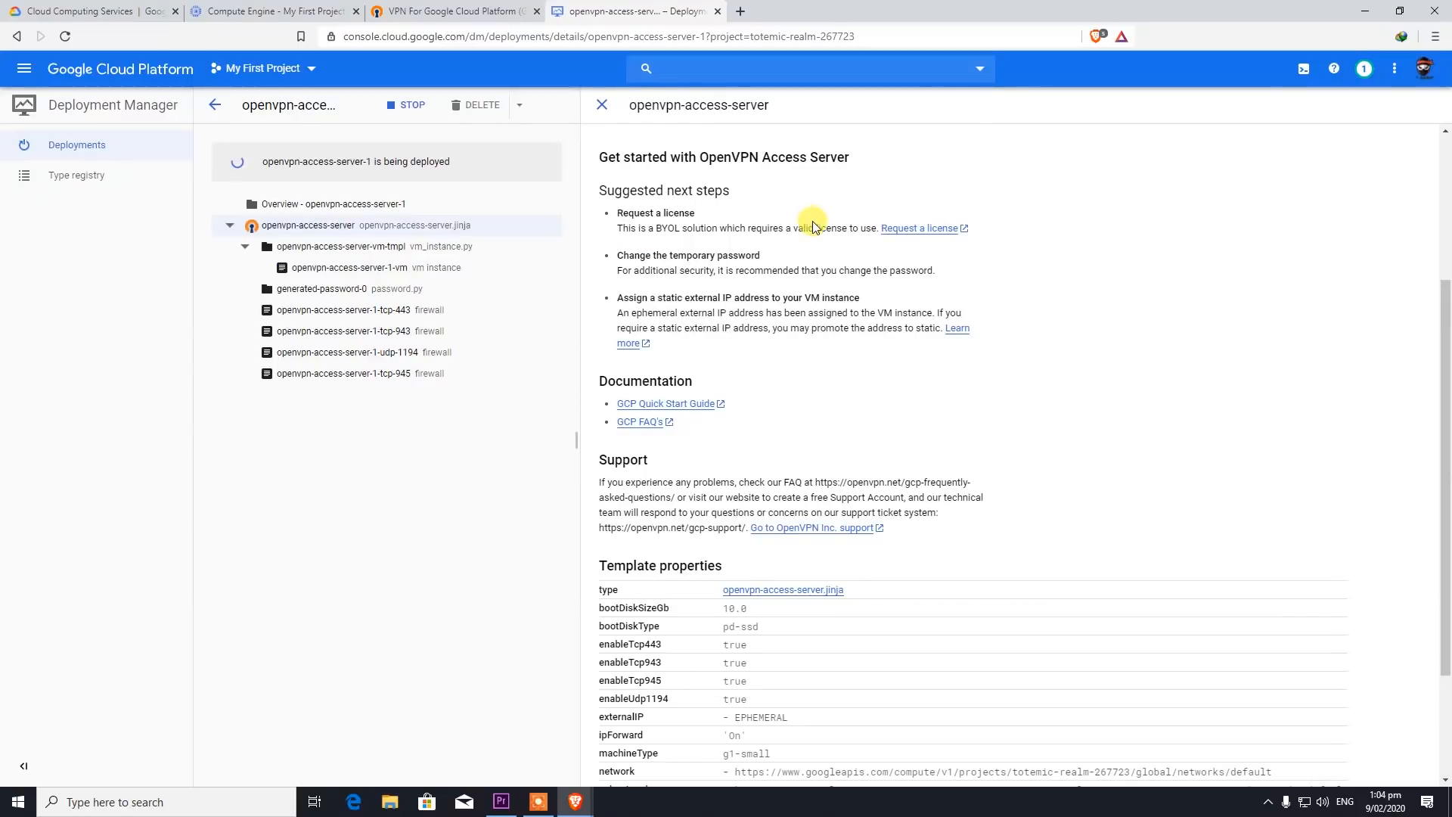
pyautogui.scroll(3, 732, 332)
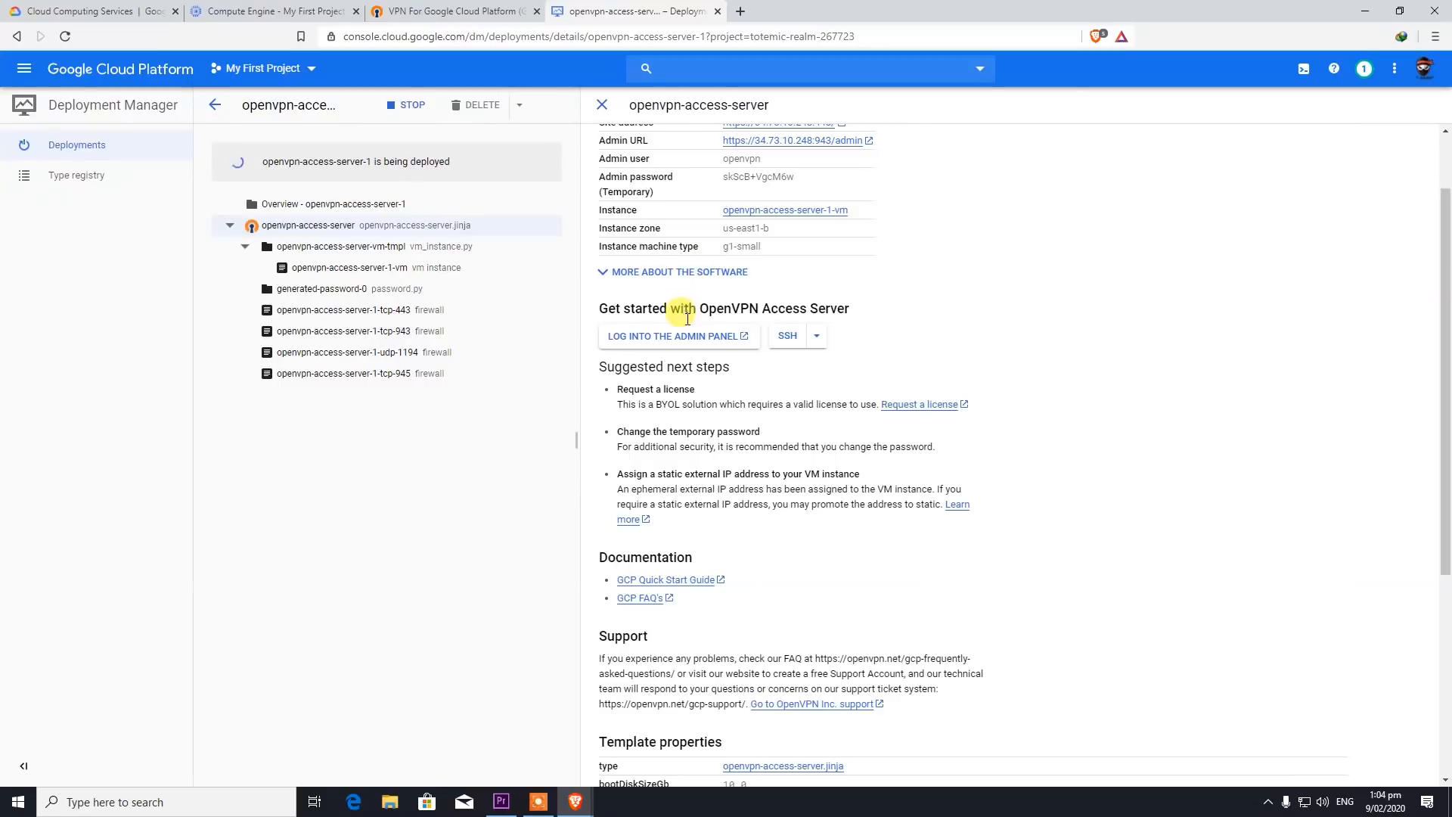
pyautogui.scroll(-5, 726, 378)
pyautogui.scroll(5, 734, 476)
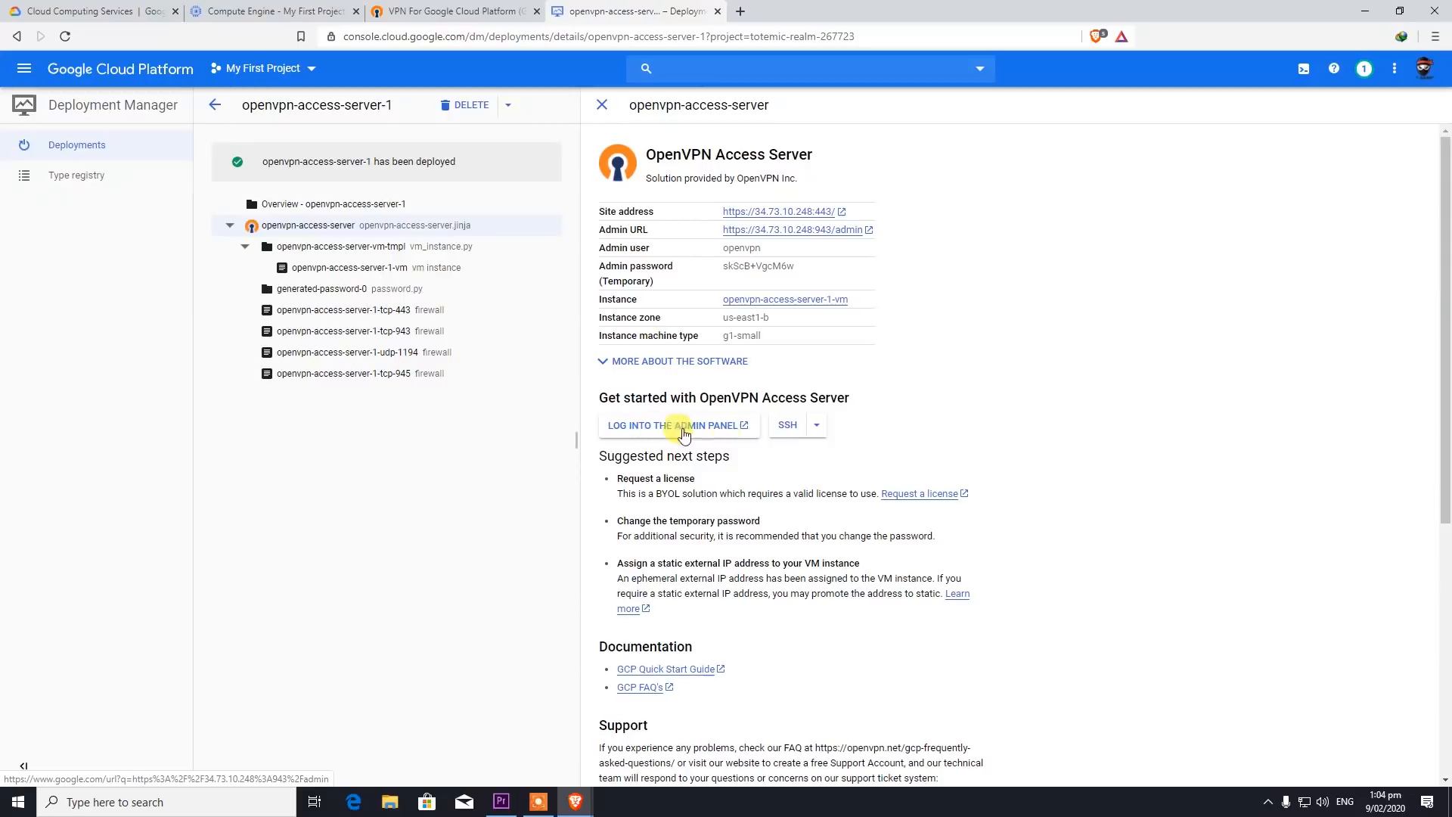
# - Open the OpenVPN admin panel in a new tab, proceeding past the certificate warning
pyautogui.click(732, 440)
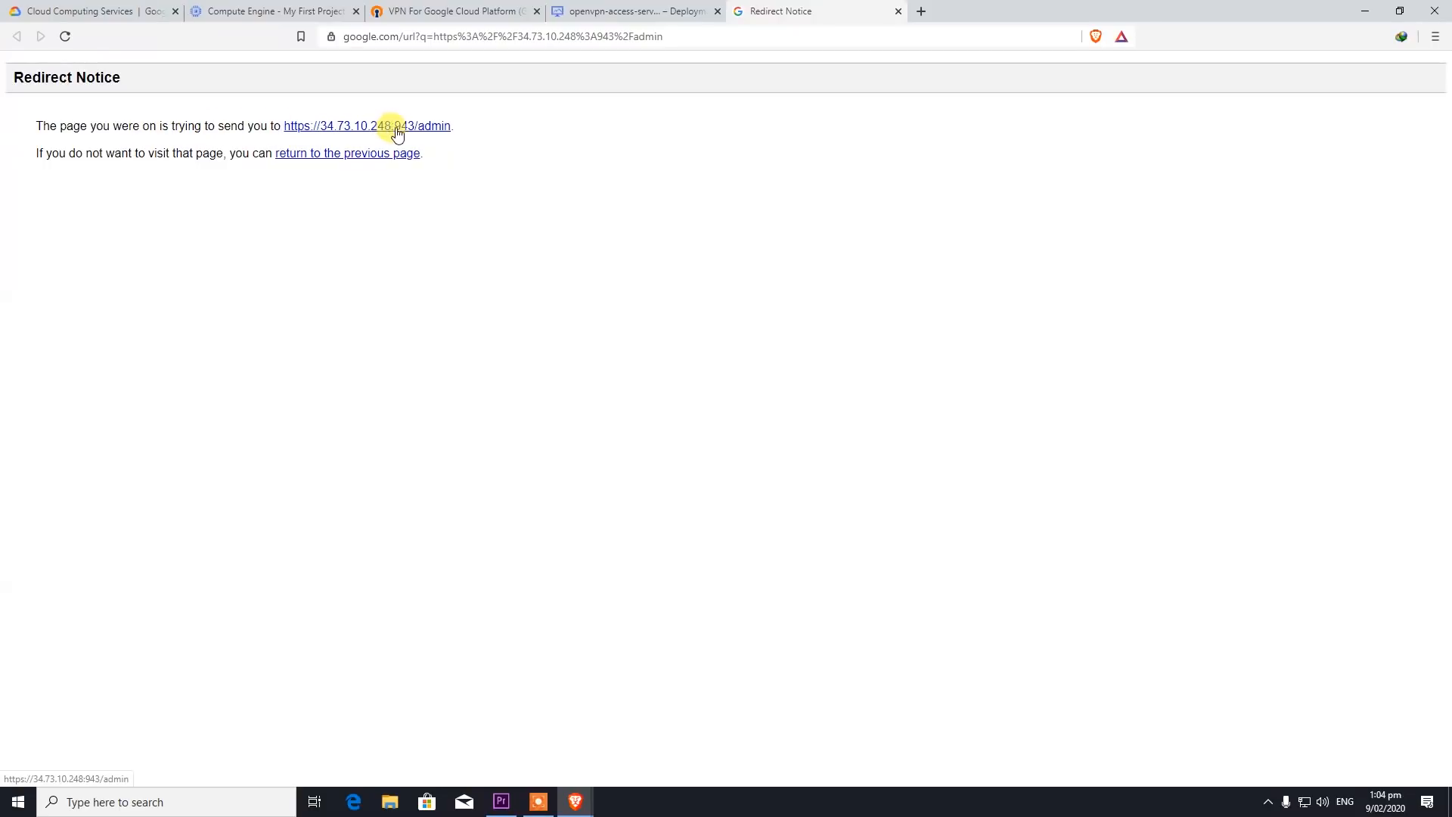
pyautogui.click(371, 130)
pyautogui.click(545, 389)
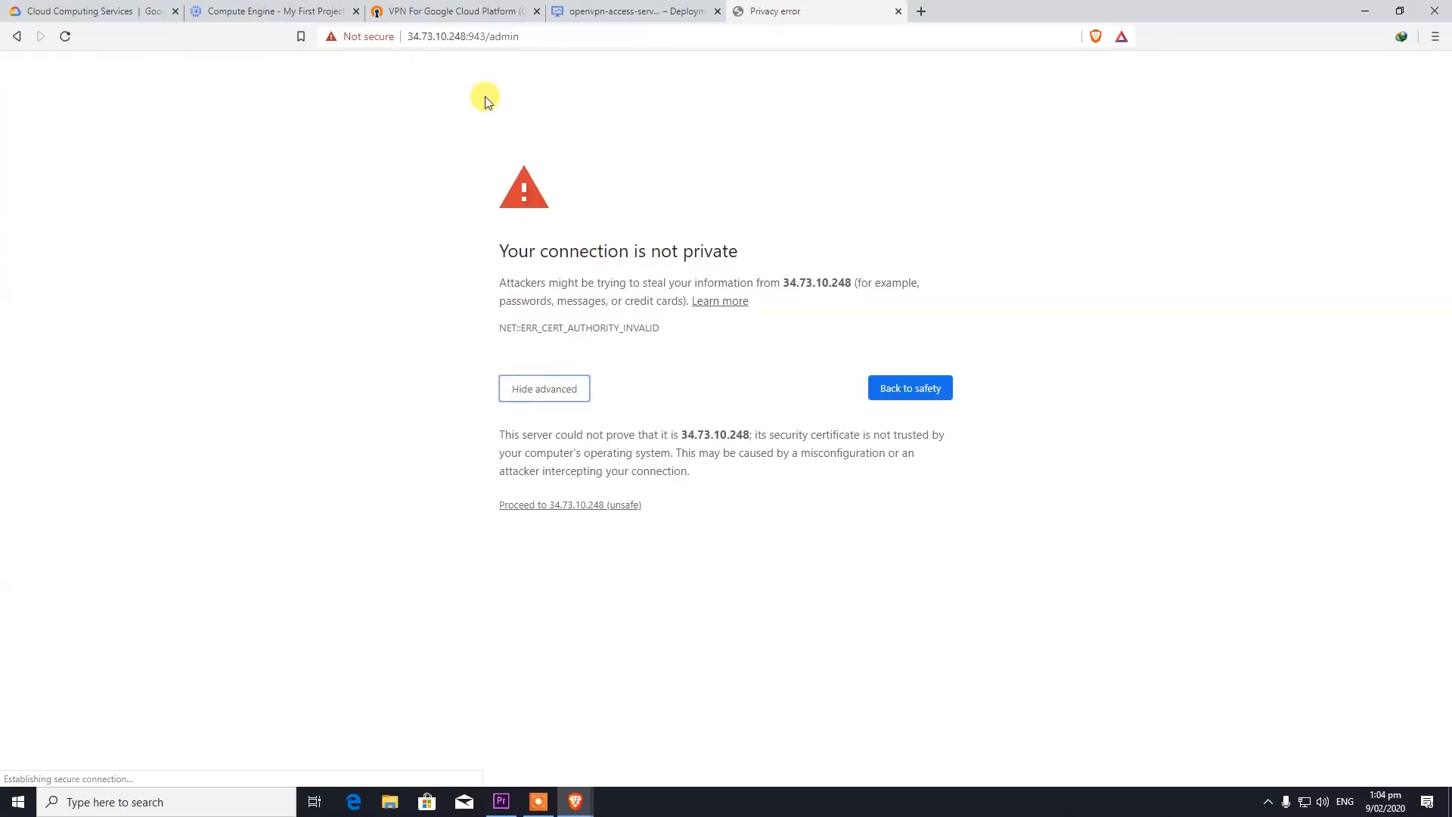
pyautogui.click(596, 503)
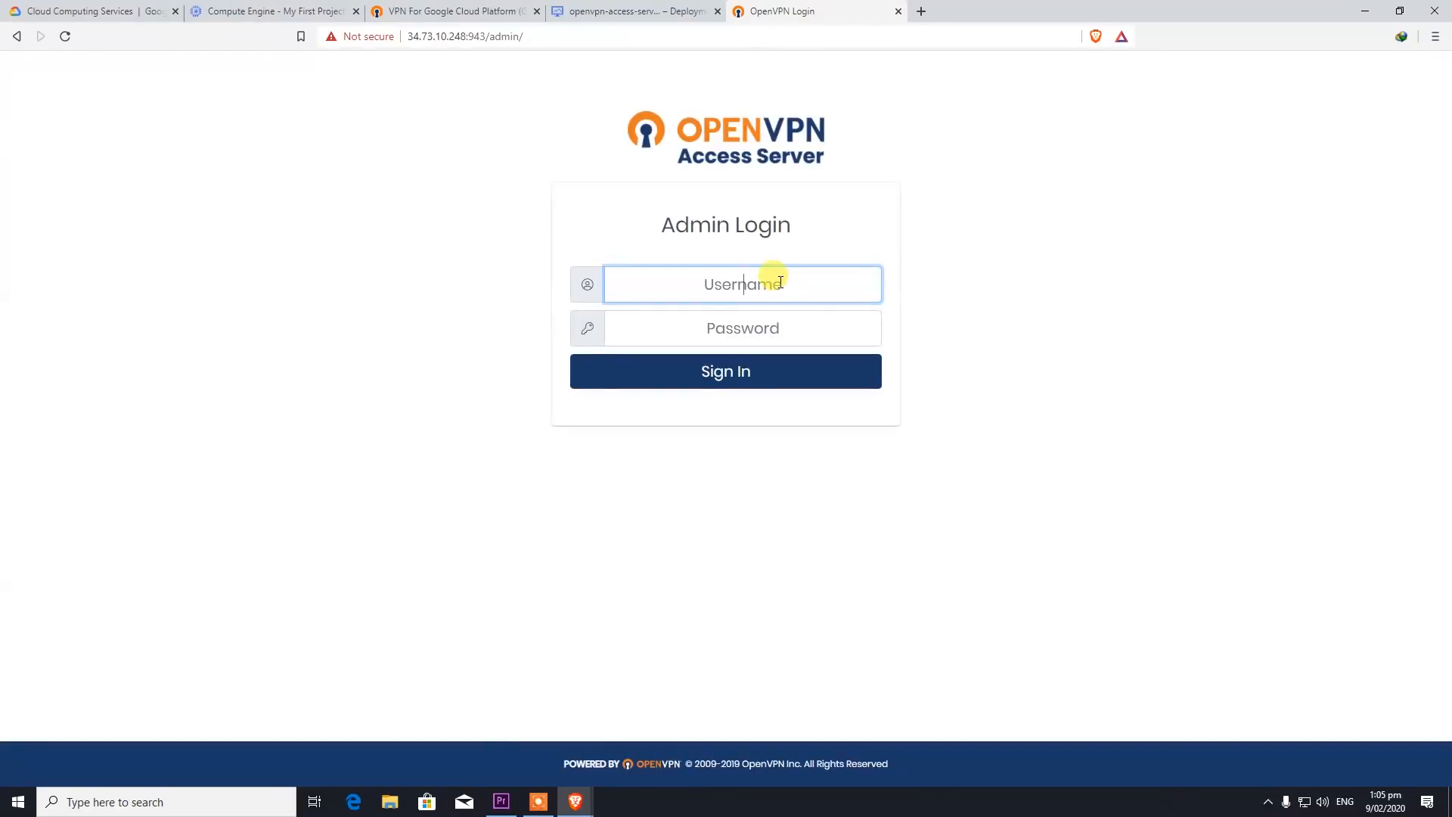
# - Sign in as user openvpn with the admin password, then go back to the deployment tab
pyautogui.write('openvpn')
pyautogui.press('Tab')
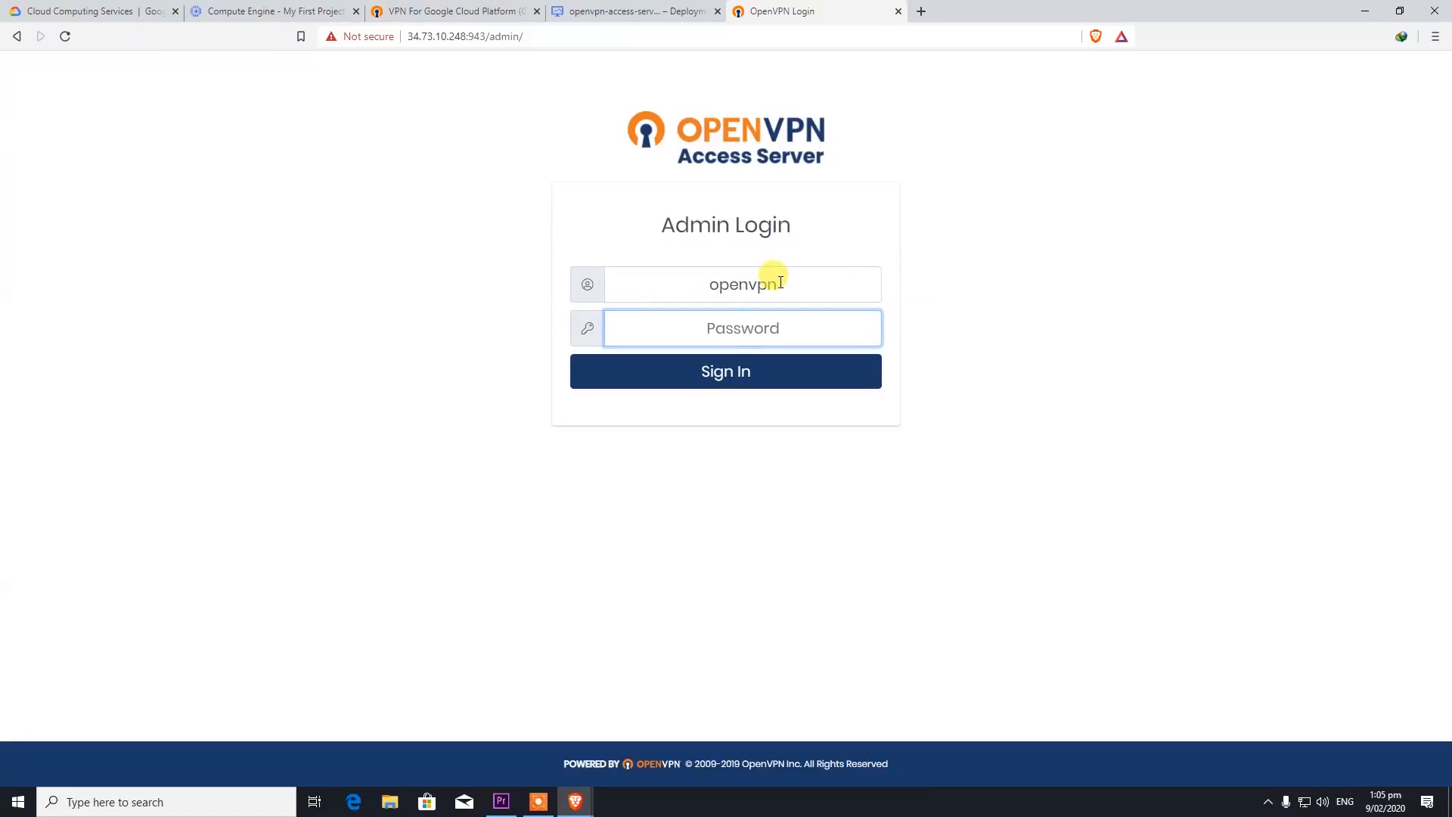
pyautogui.write('****')
pyautogui.press('BackSpace')
pyautogui.press('BackSpace')
pyautogui.press('BackSpace')
pyautogui.write('*******')
pyautogui.press('Return')
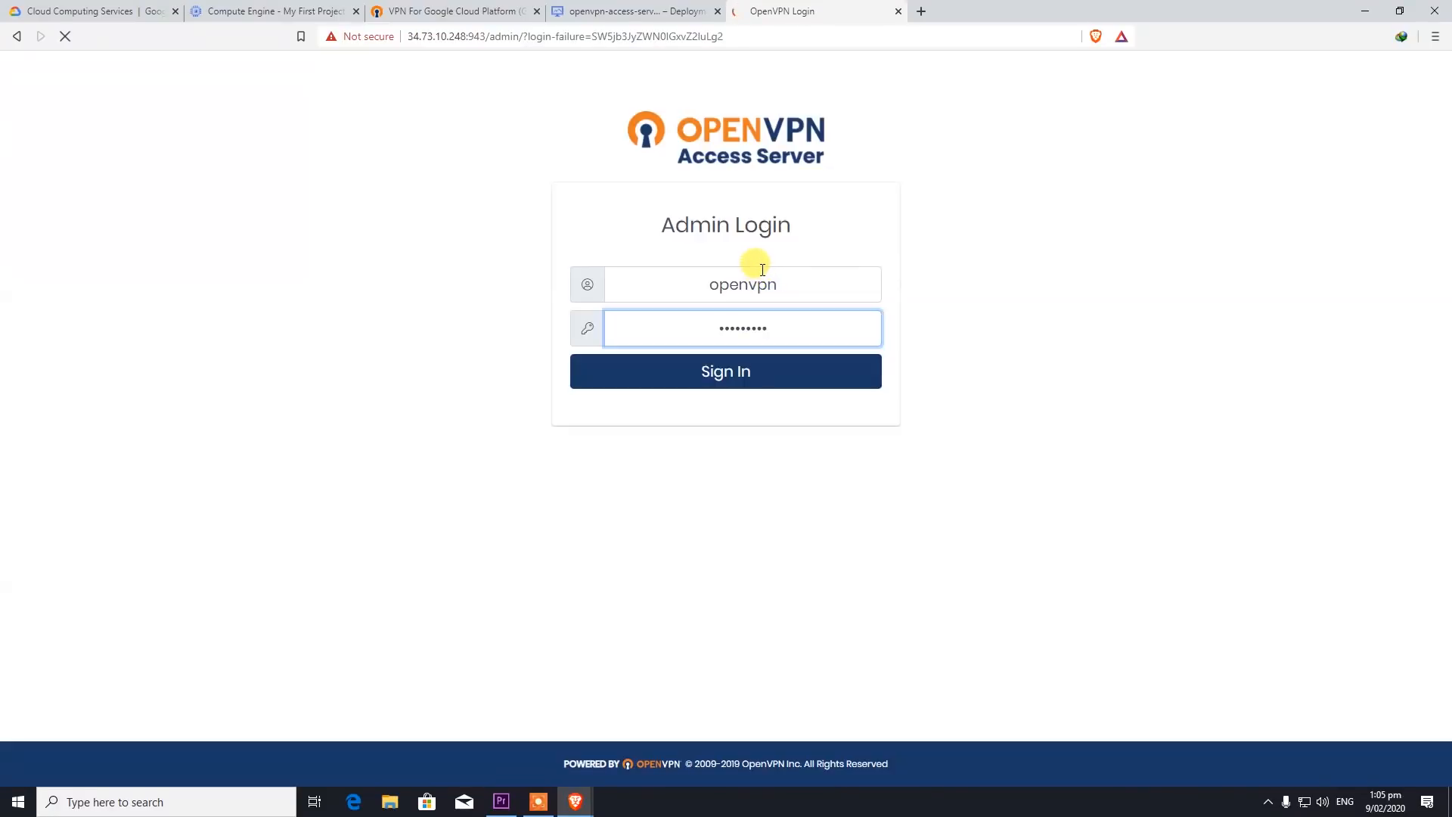
pyautogui.click(590, 12)
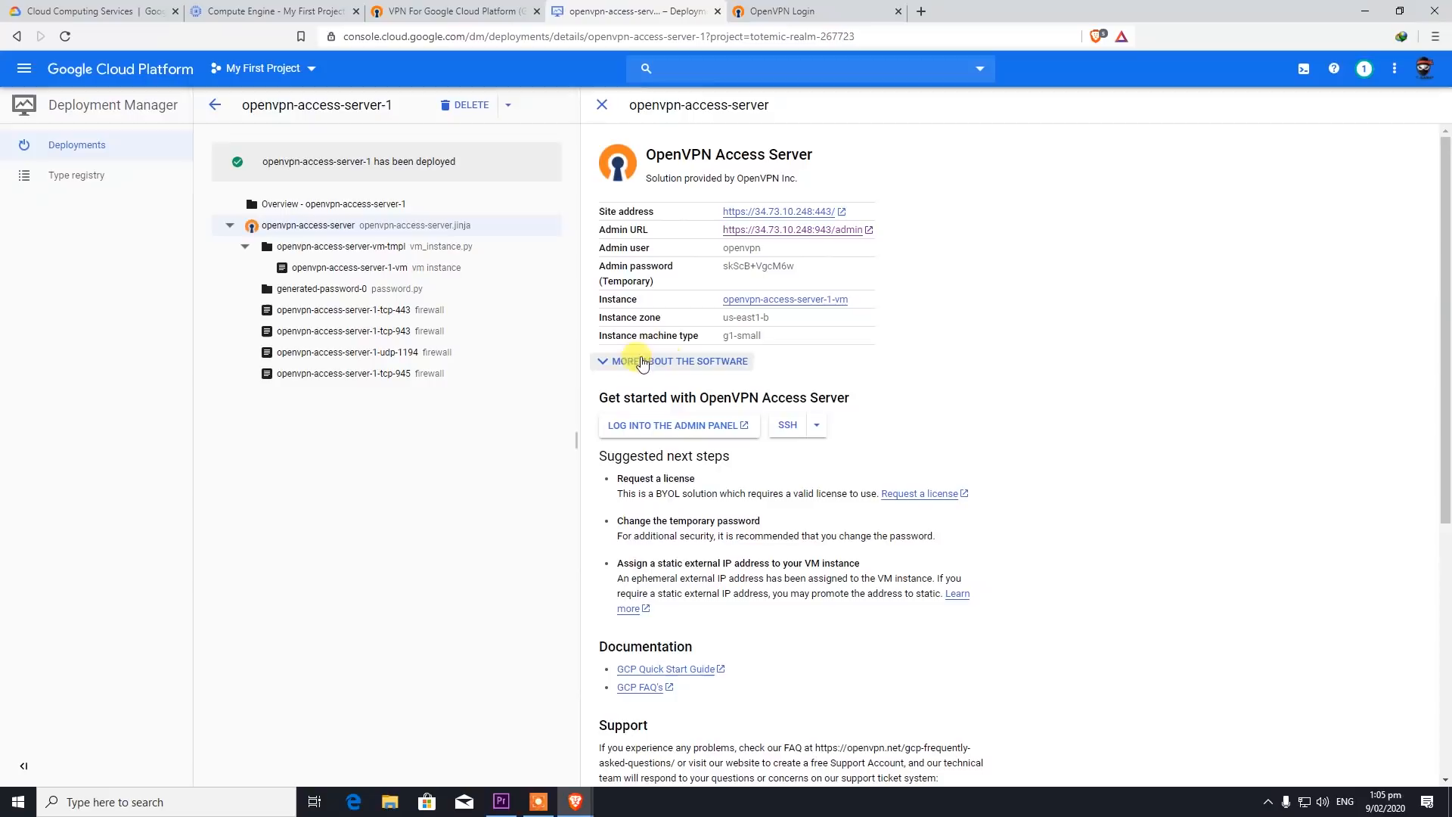
# - Launch an SSH session to openvpn-access-server-1-vm and centre its window while connecting
pyautogui.click(787, 425)
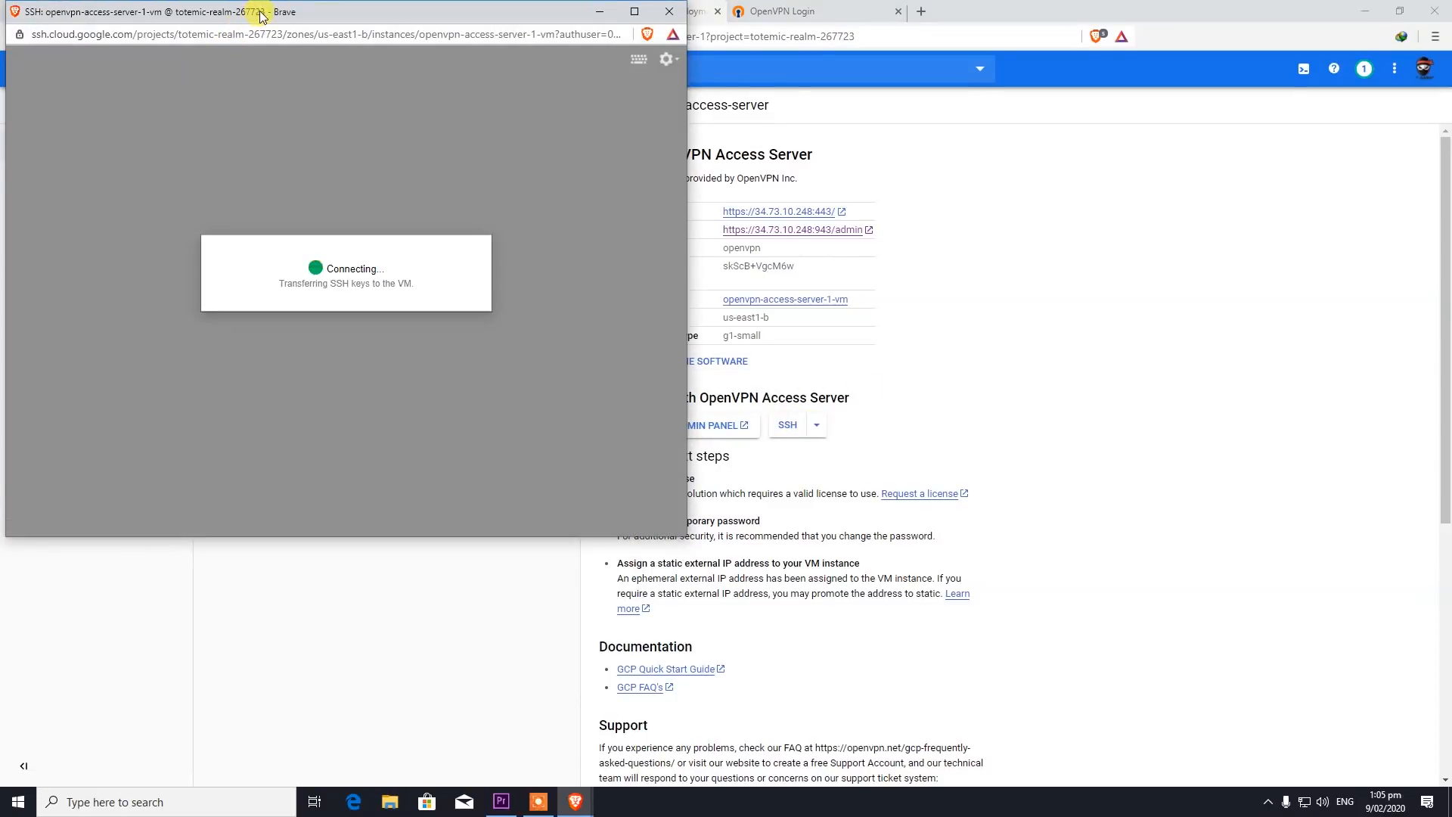
pyautogui.moveTo(260, 15); pyautogui.dragTo(817, 186)
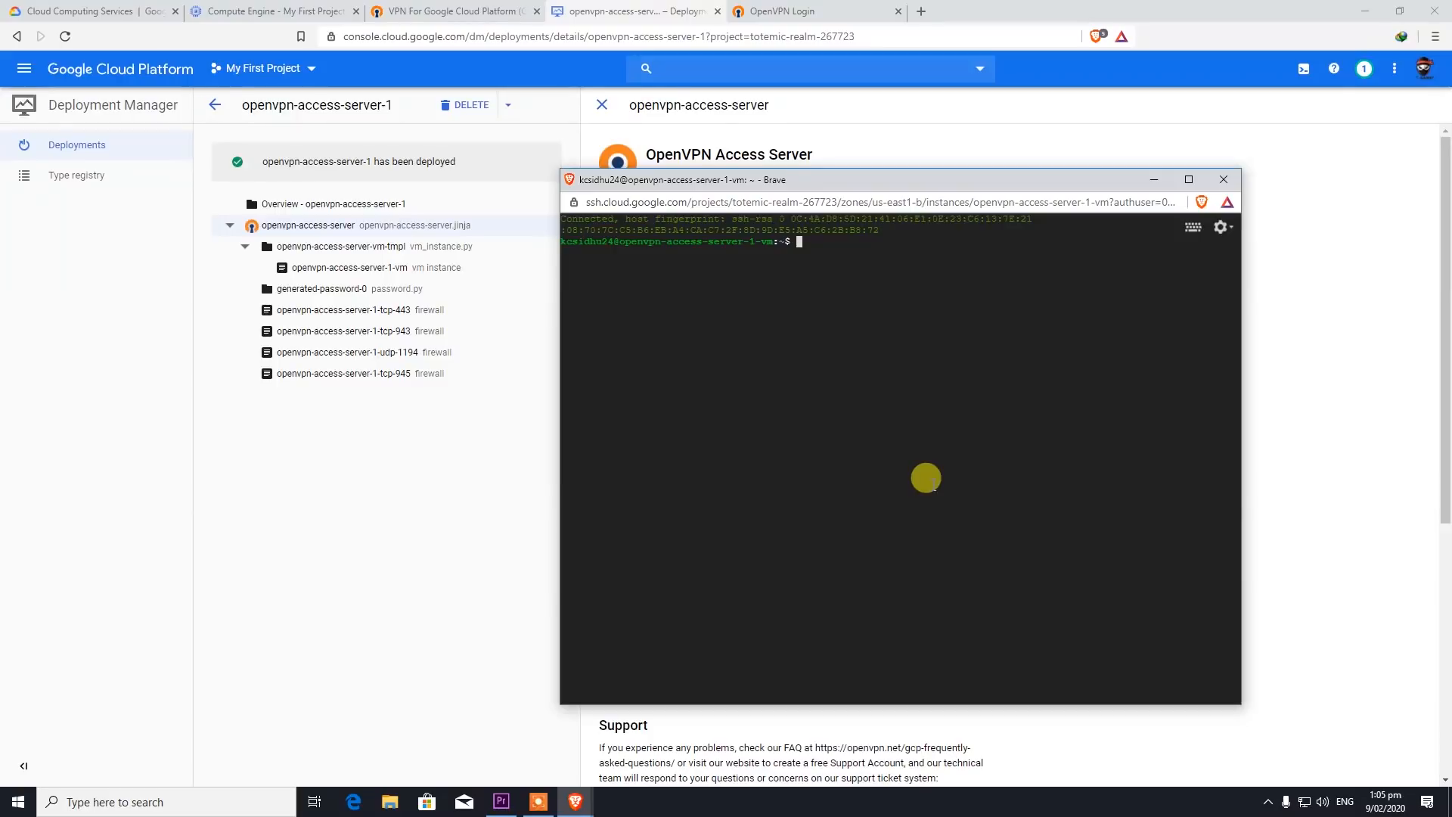
# - Run passwd twice without success, then move the terminal aside to uncover the deployment details
pyautogui.write('passwd')
pyautogui.press('Return')
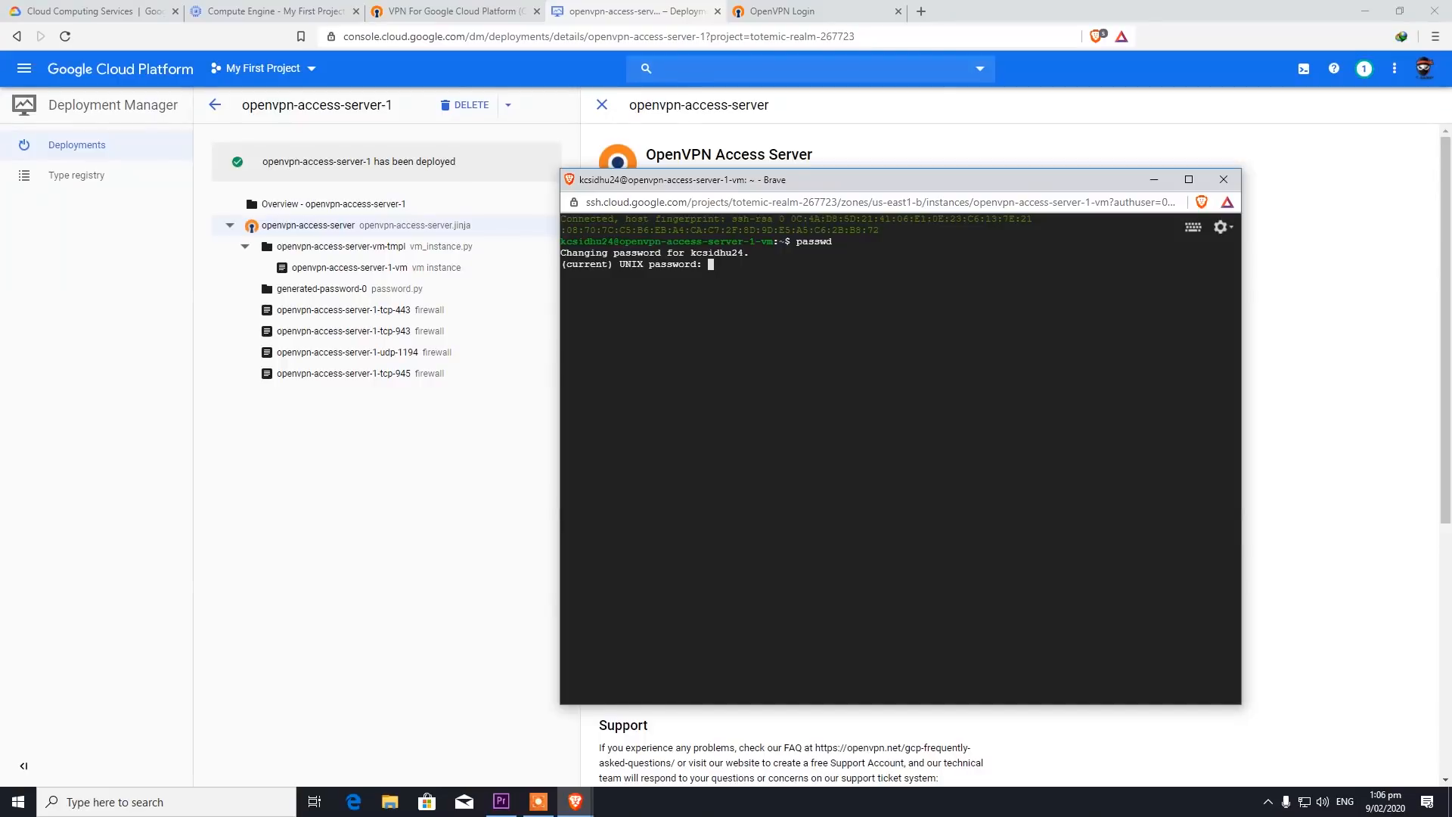
pyautogui.press('Return')
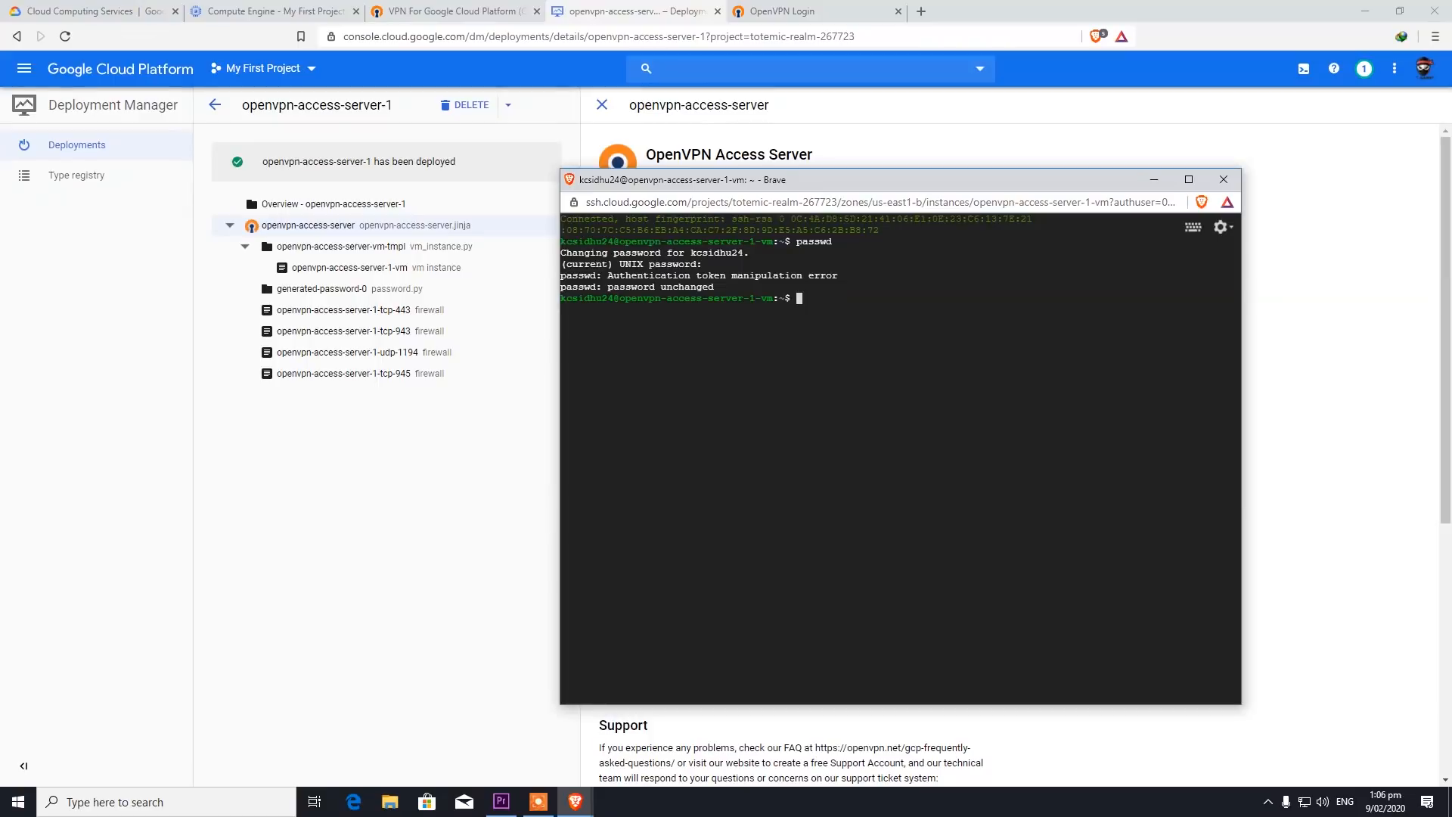
pyautogui.write('passwd')
pyautogui.press('Return')
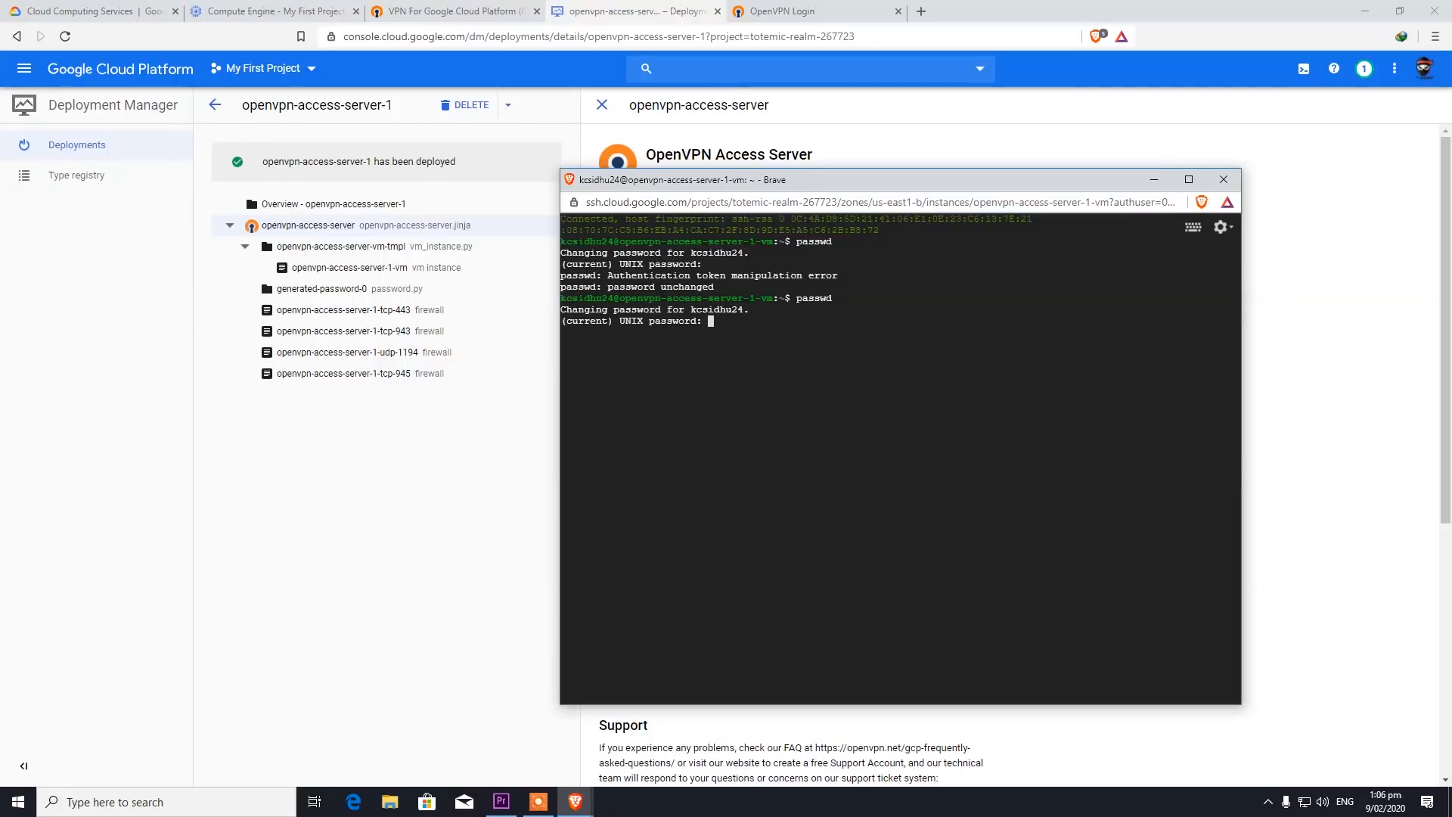
pyautogui.press('Return')
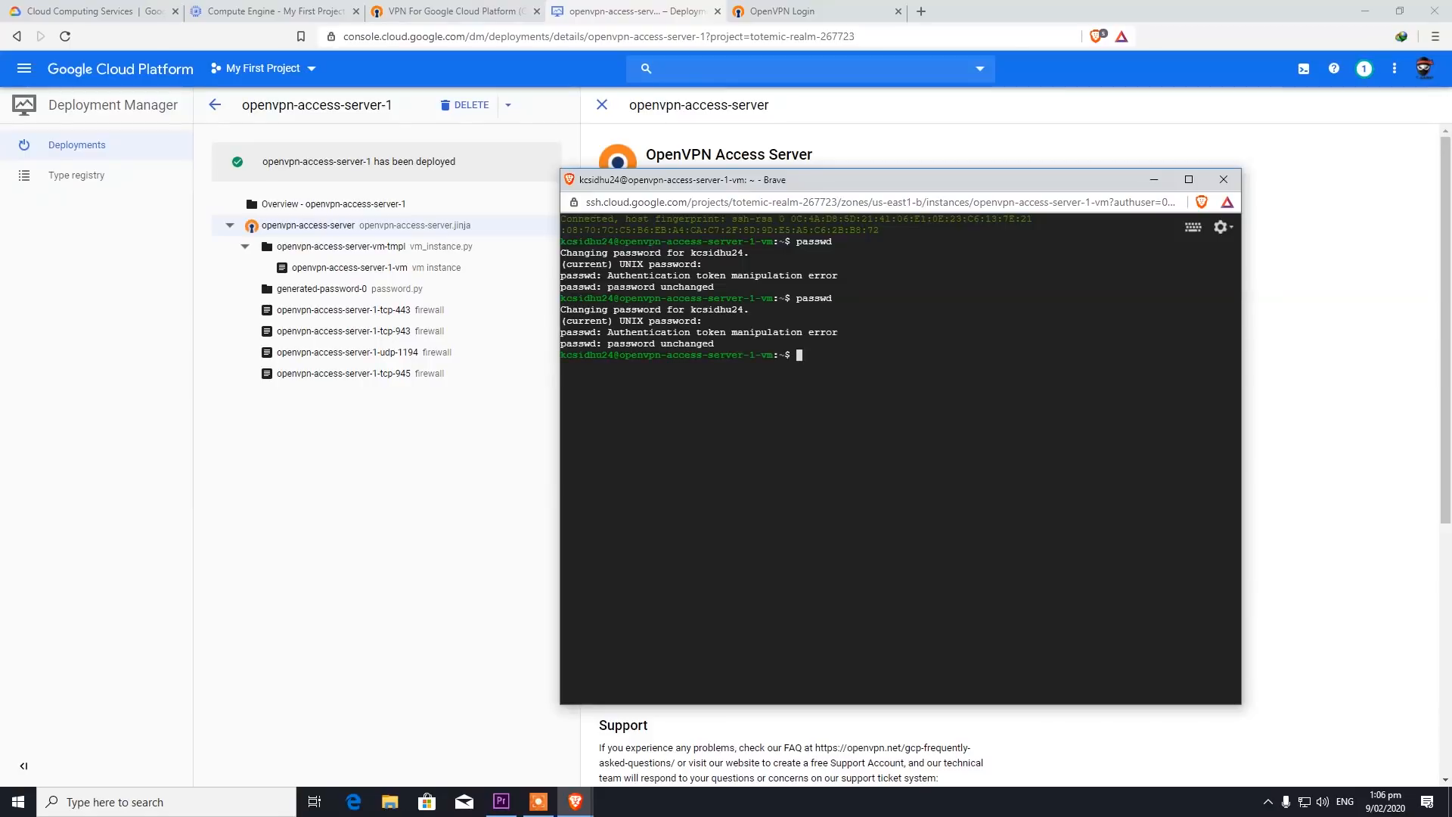
pyautogui.moveTo(843, 179); pyautogui.dragTo(307, 188)
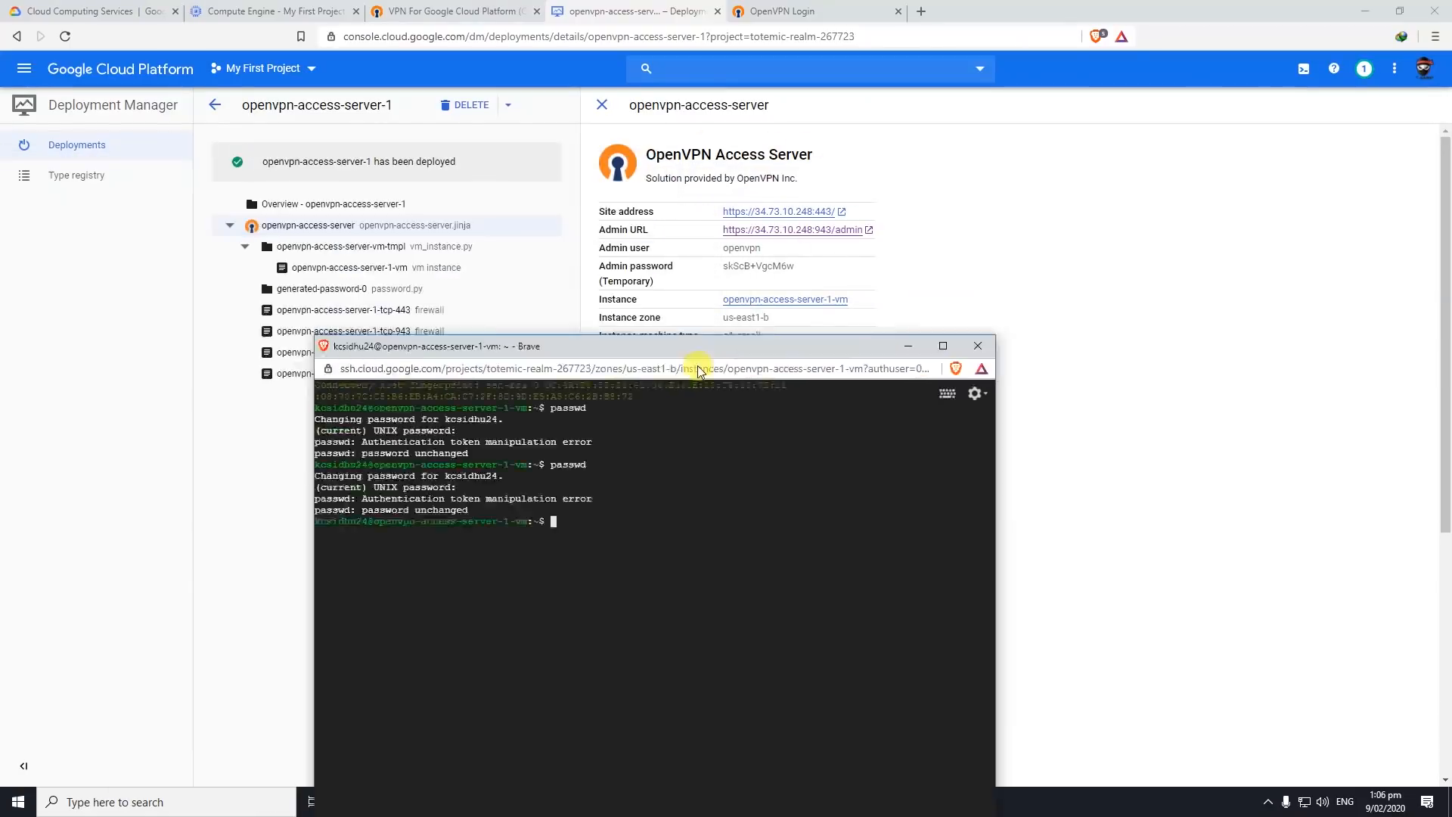
pyautogui.moveTo(597, 342); pyautogui.dragTo(841, 368)
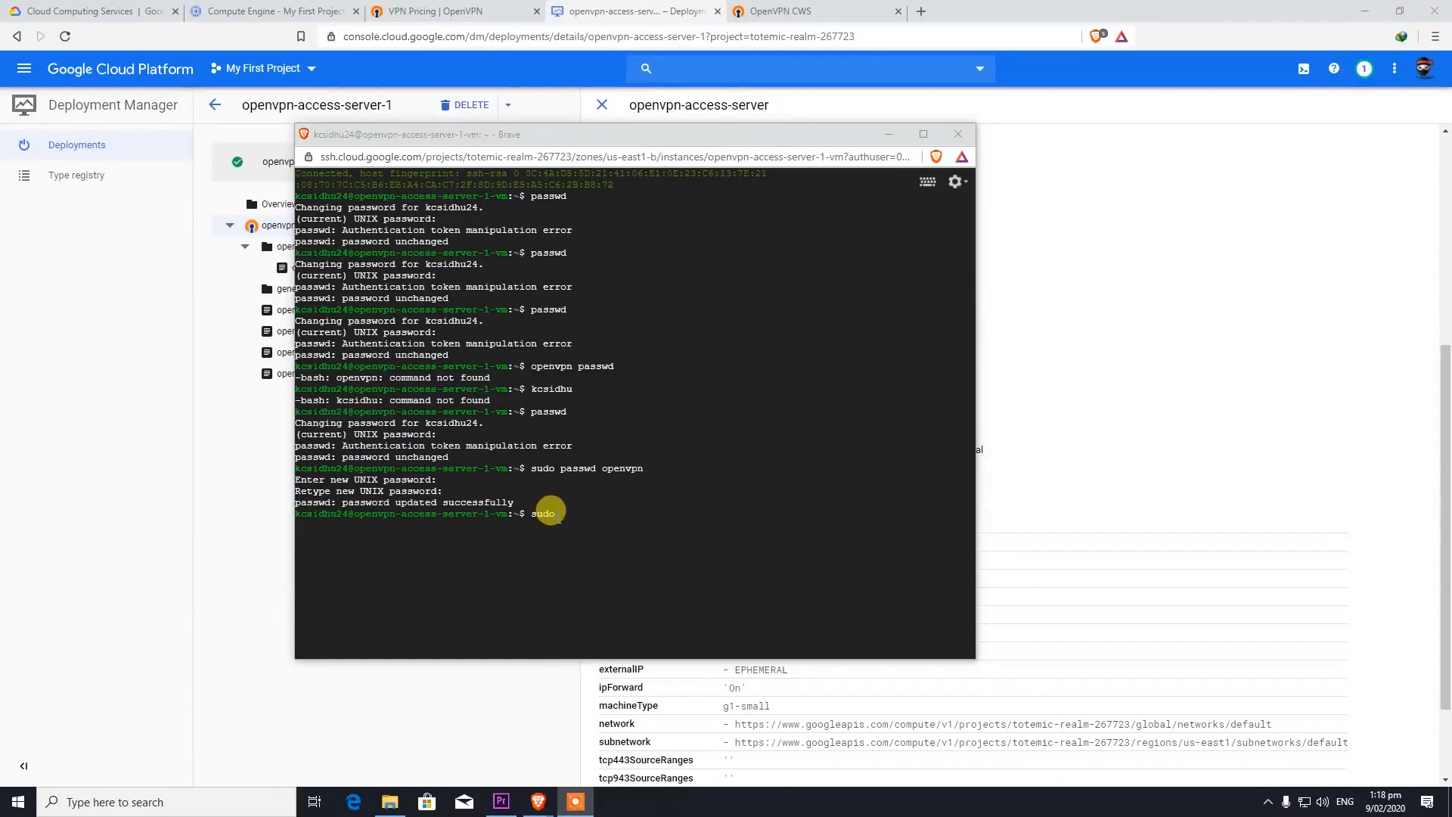
# - Run sudo dpkg-reconfigure tzdata, which reports that tzdata is not installed
pyautogui.moveTo(529, 468); pyautogui.dragTo(652, 463)
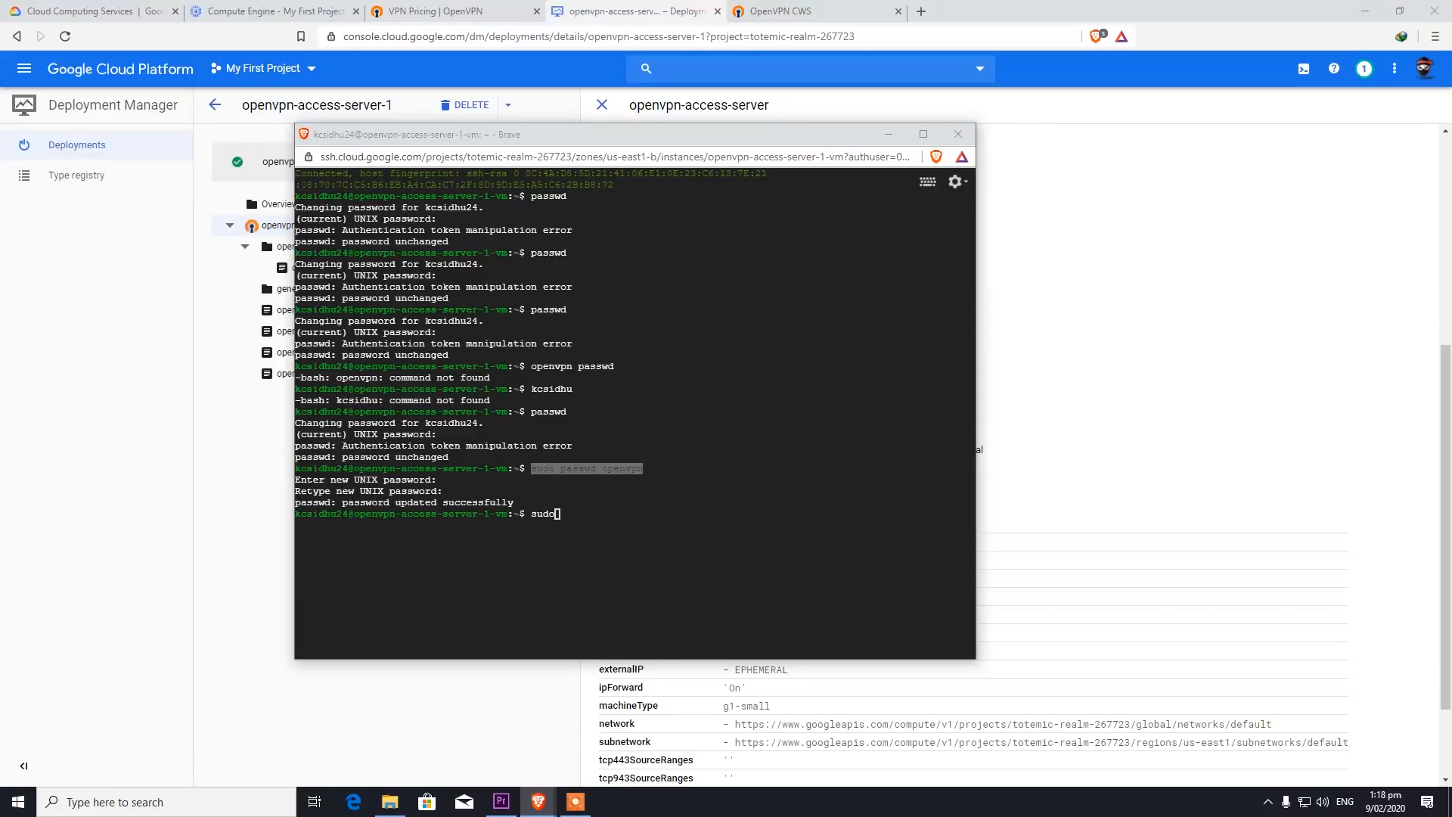
pyautogui.click(571, 513)
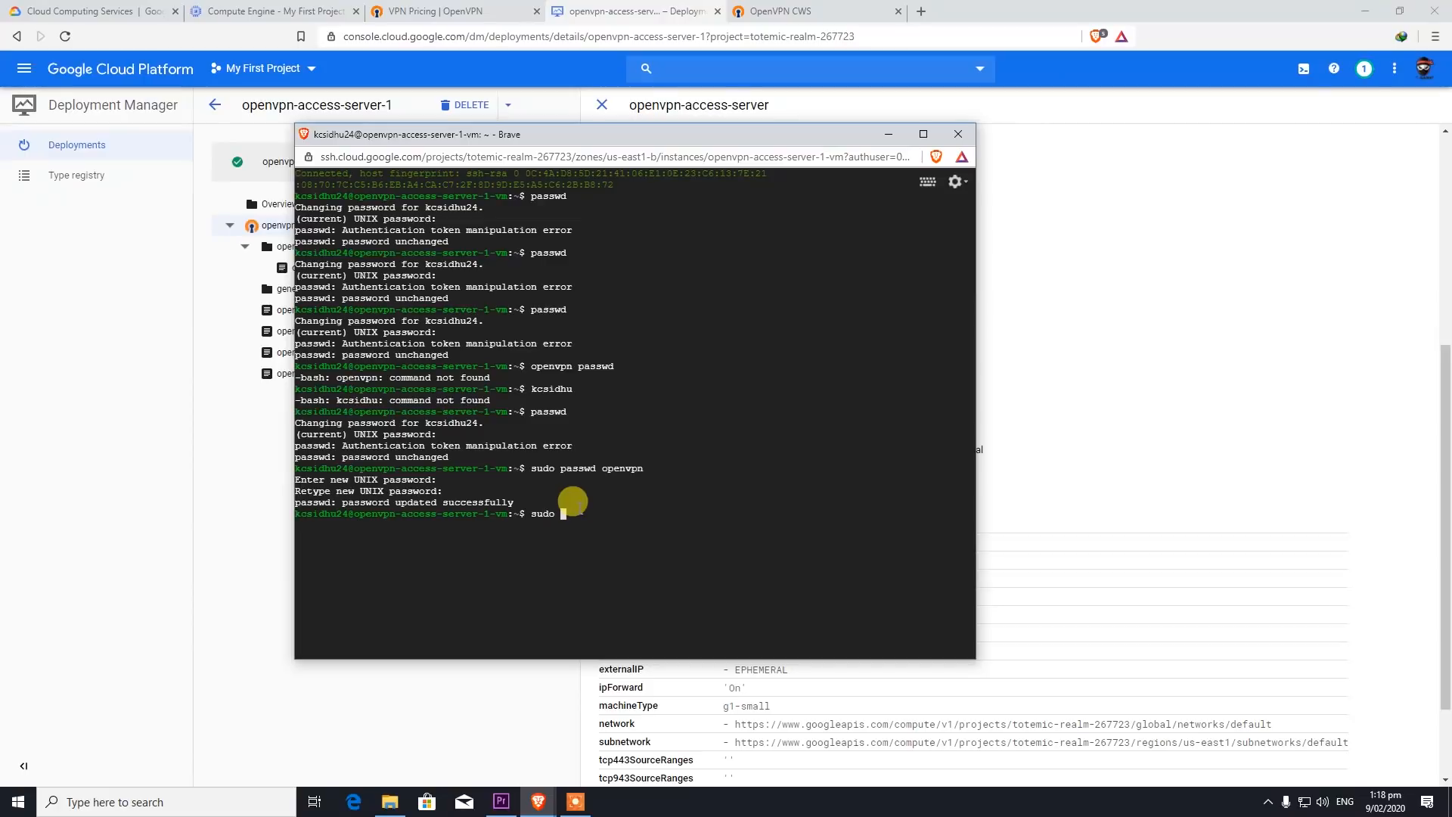
pyautogui.write('dpkg-reconfi')
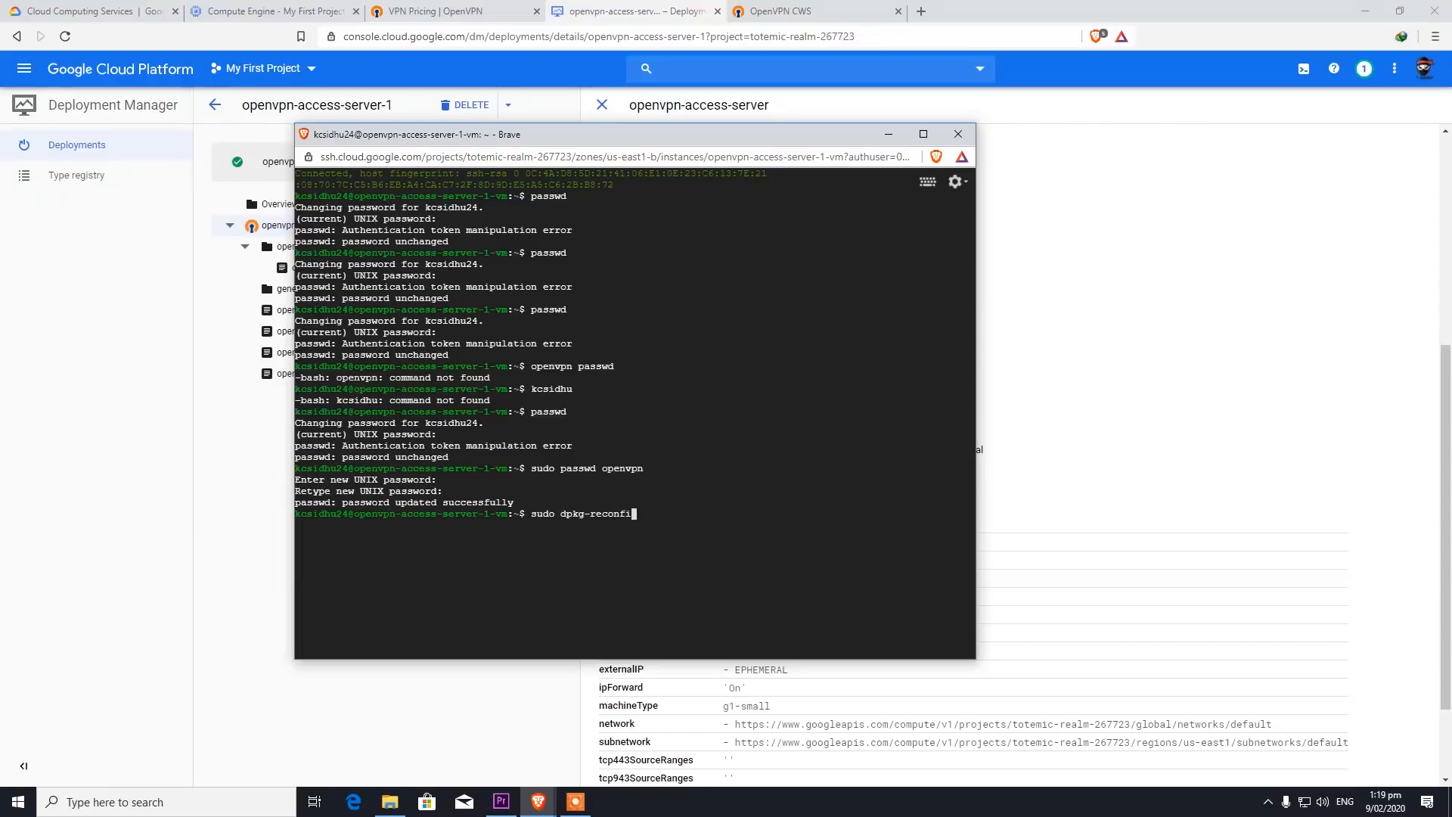
pyautogui.write('gure tzdata')
pyautogui.press('Return')
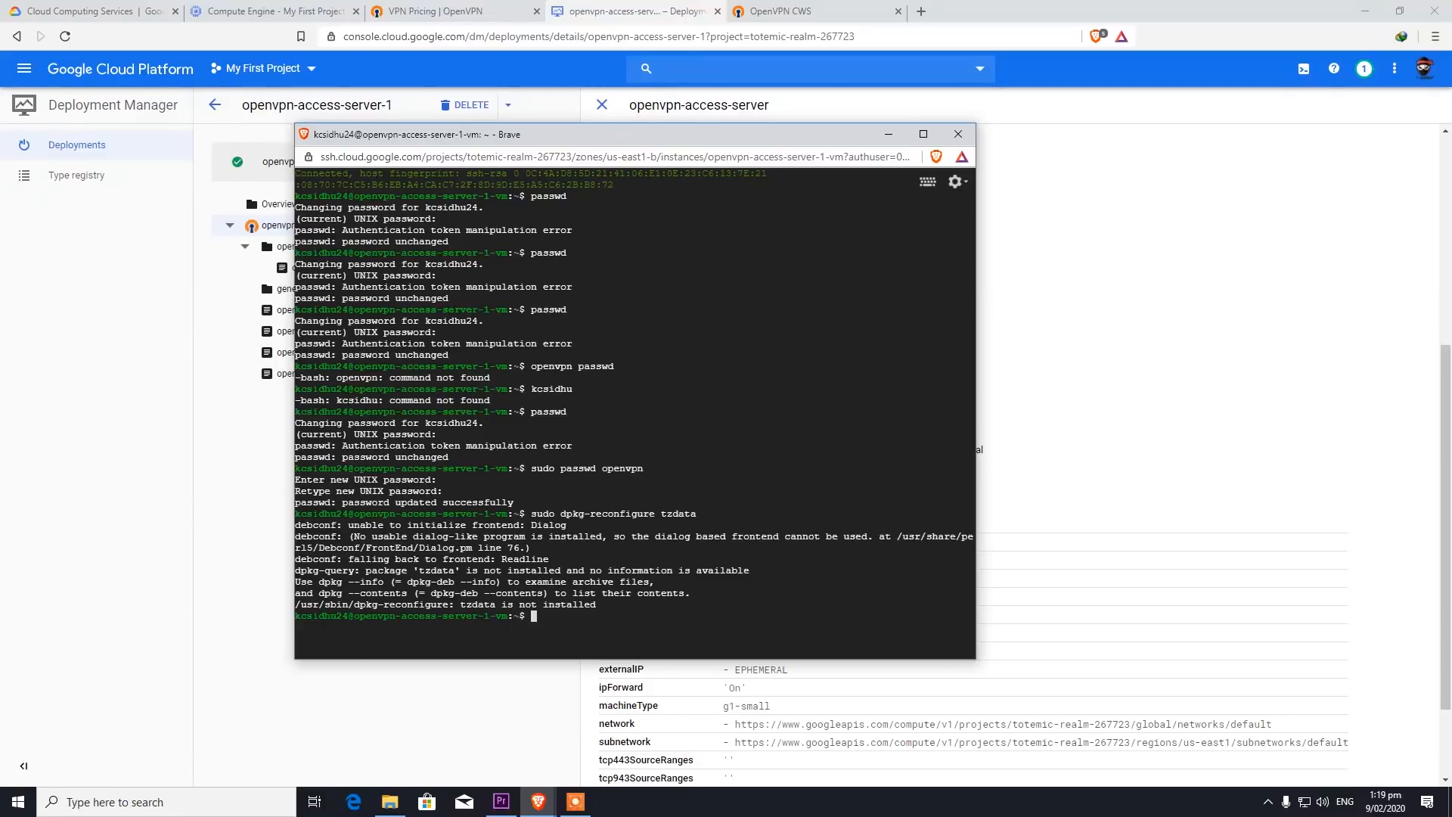
# - Install tzdata with sudo apt install tzdata, correcting the mistyped first command
pyautogui.write('sudo install tzdata')
pyautogui.press('Return')
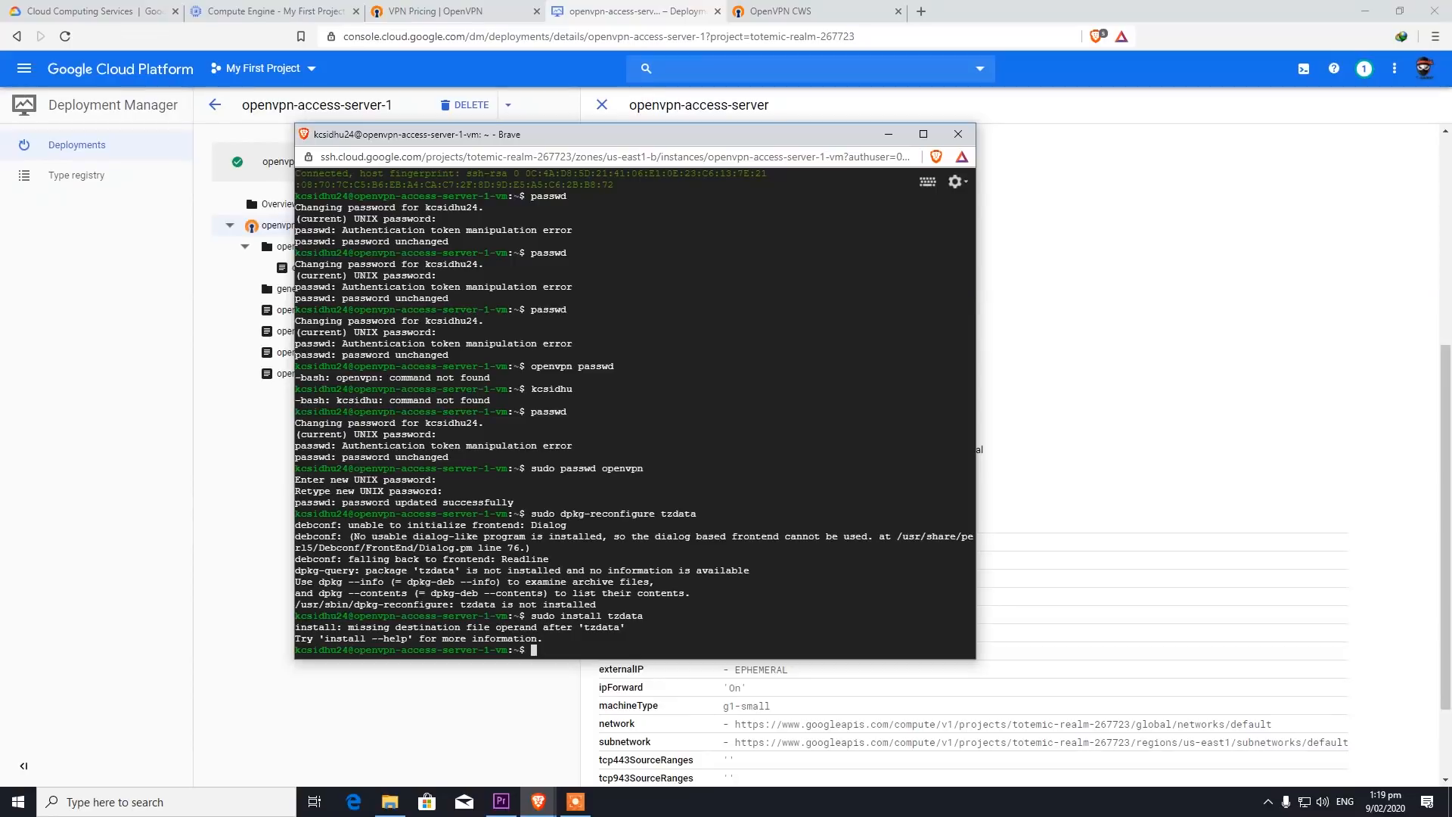
pyautogui.press('Up')
pyautogui.press('Left')
pyautogui.press('Left')
pyautogui.press('Left')
pyautogui.press('Left')
pyautogui.press('Left')
pyautogui.press('Left')
pyautogui.press('Left')
pyautogui.press('Left')
pyautogui.press('Left')
pyautogui.press('Left')
pyautogui.press('Left')
pyautogui.press('Left')
pyautogui.press('Left')
pyautogui.press('Left')
pyautogui.press('Left')
pyautogui.press('Left')
pyautogui.press('Right')
pyautogui.write('apt')
pyautogui.press('Return')
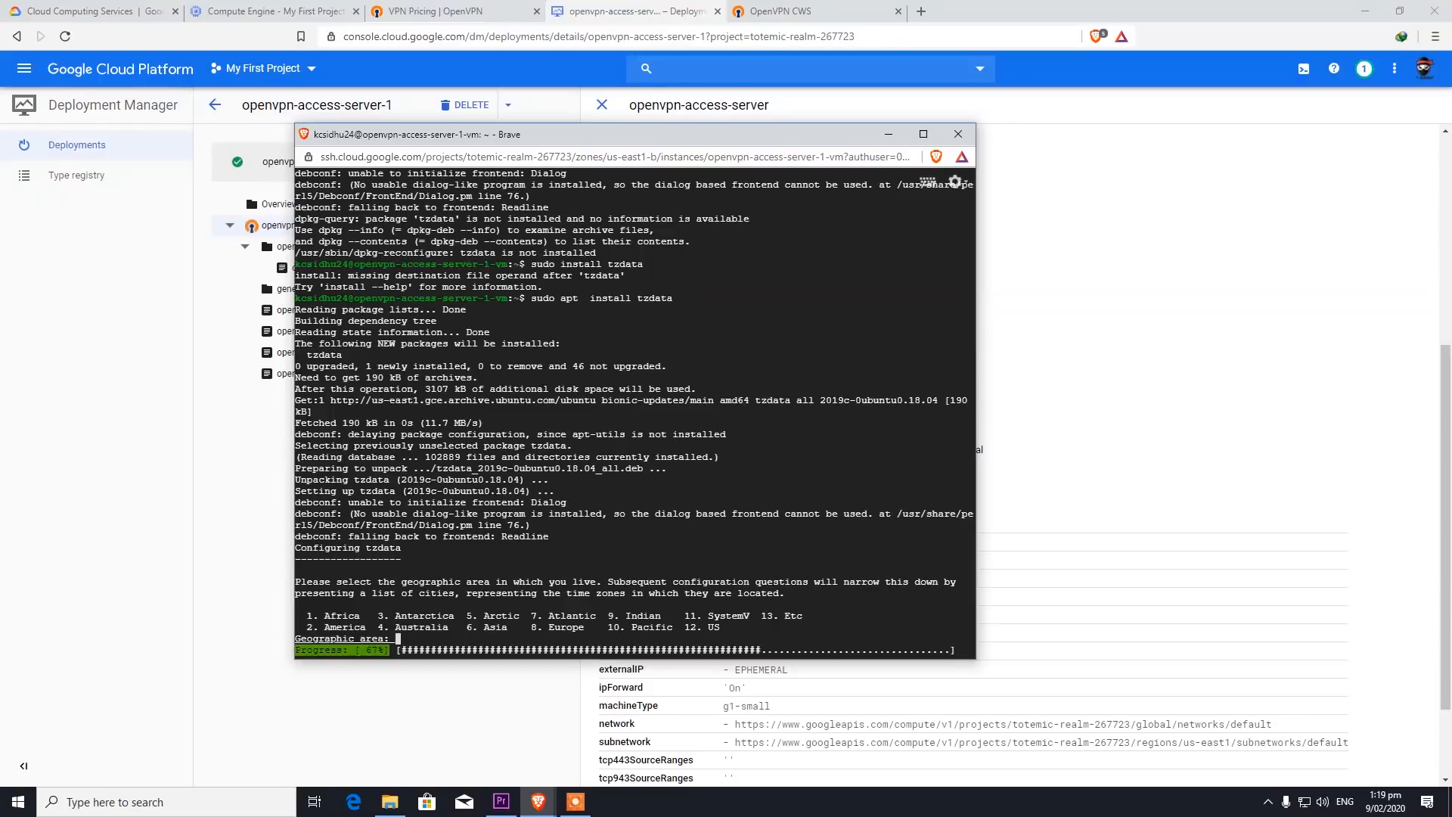
# - Choose geographic area 12 (US) and time zone 5 (Eastern), then select the dpkg-reconfigure text
pyautogui.write('12')
pyautogui.press('Return')
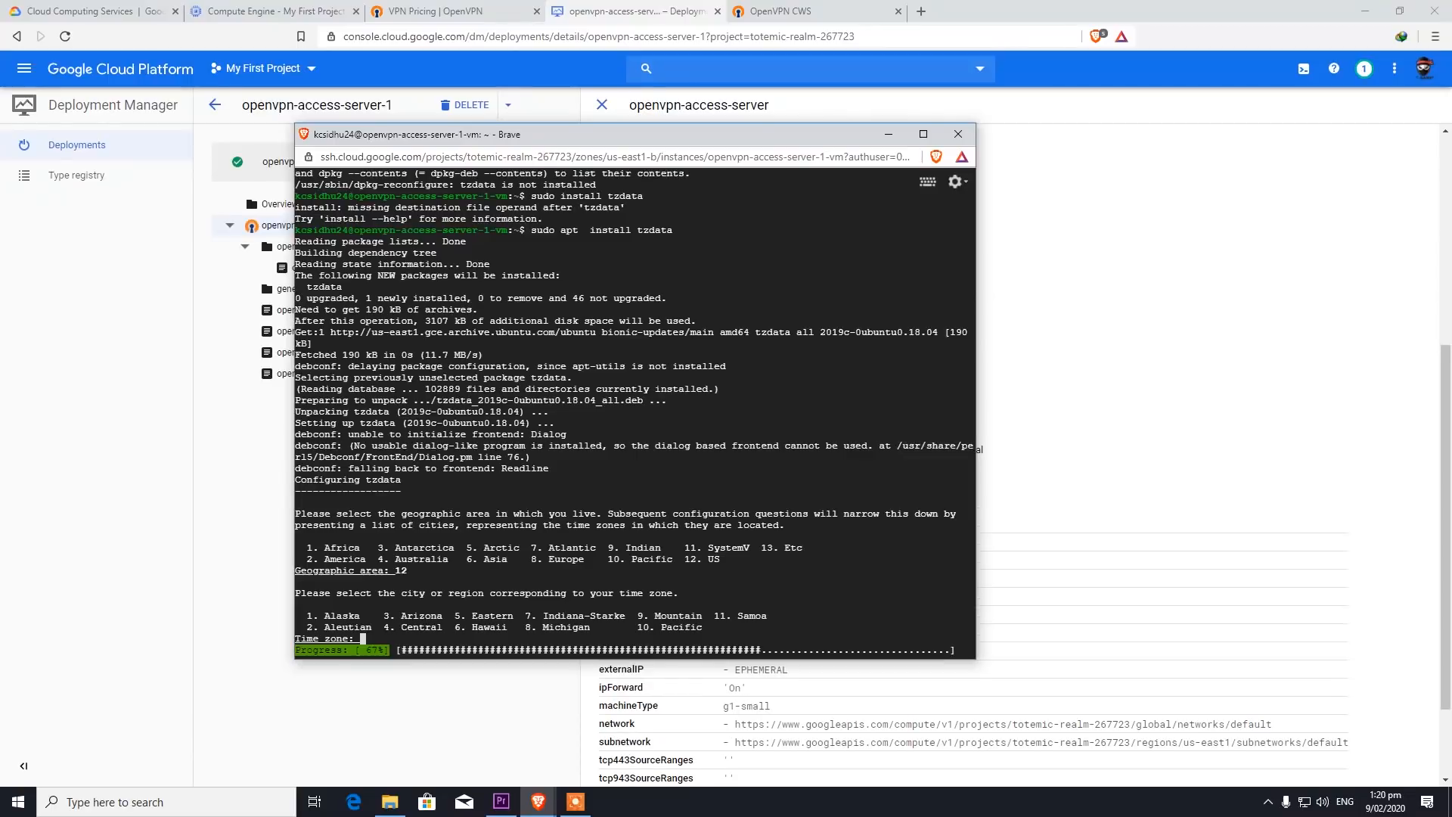
pyautogui.write('5')
pyautogui.press('Return')
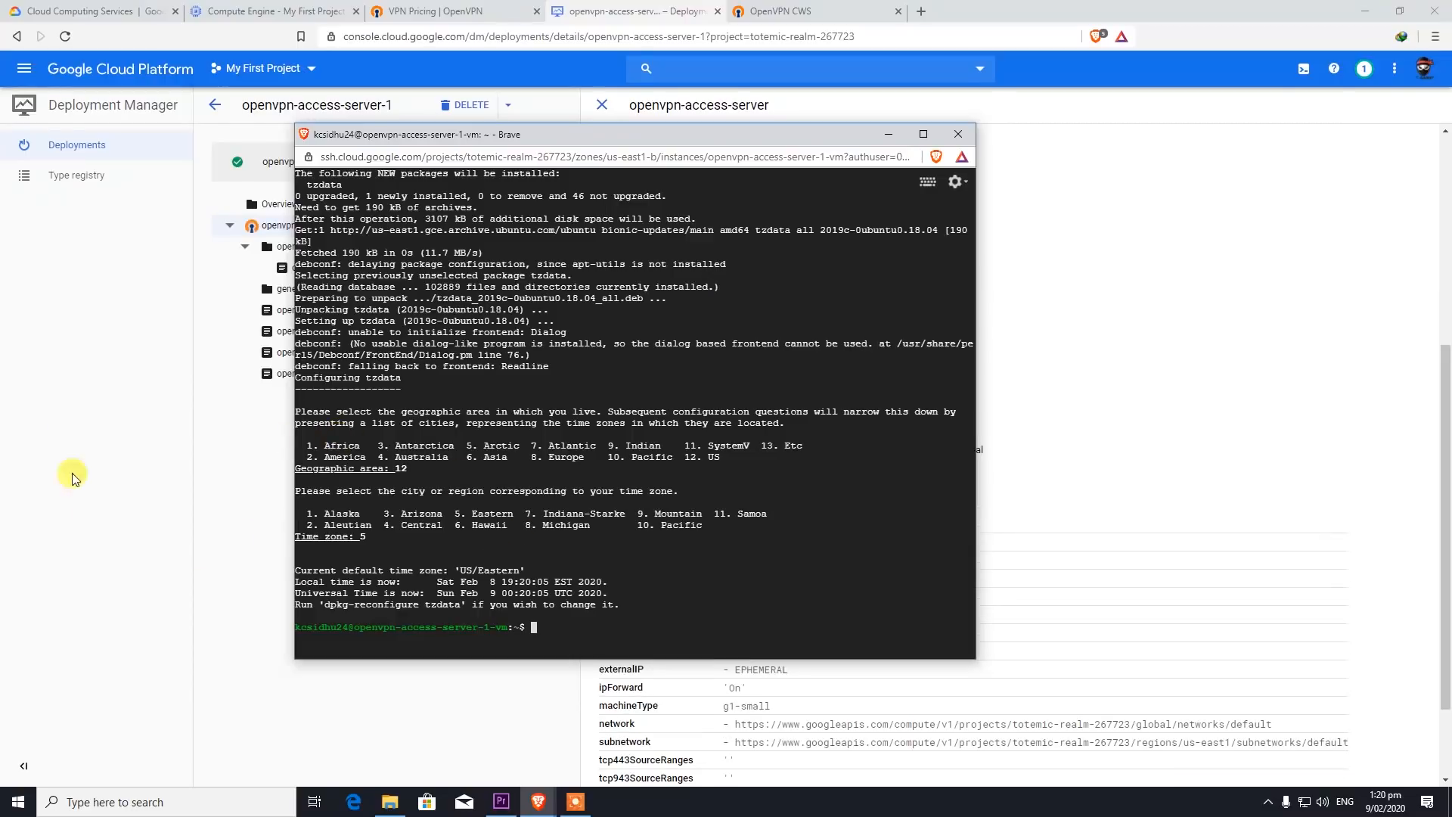
pyautogui.moveTo(323, 604); pyautogui.dragTo(459, 604)
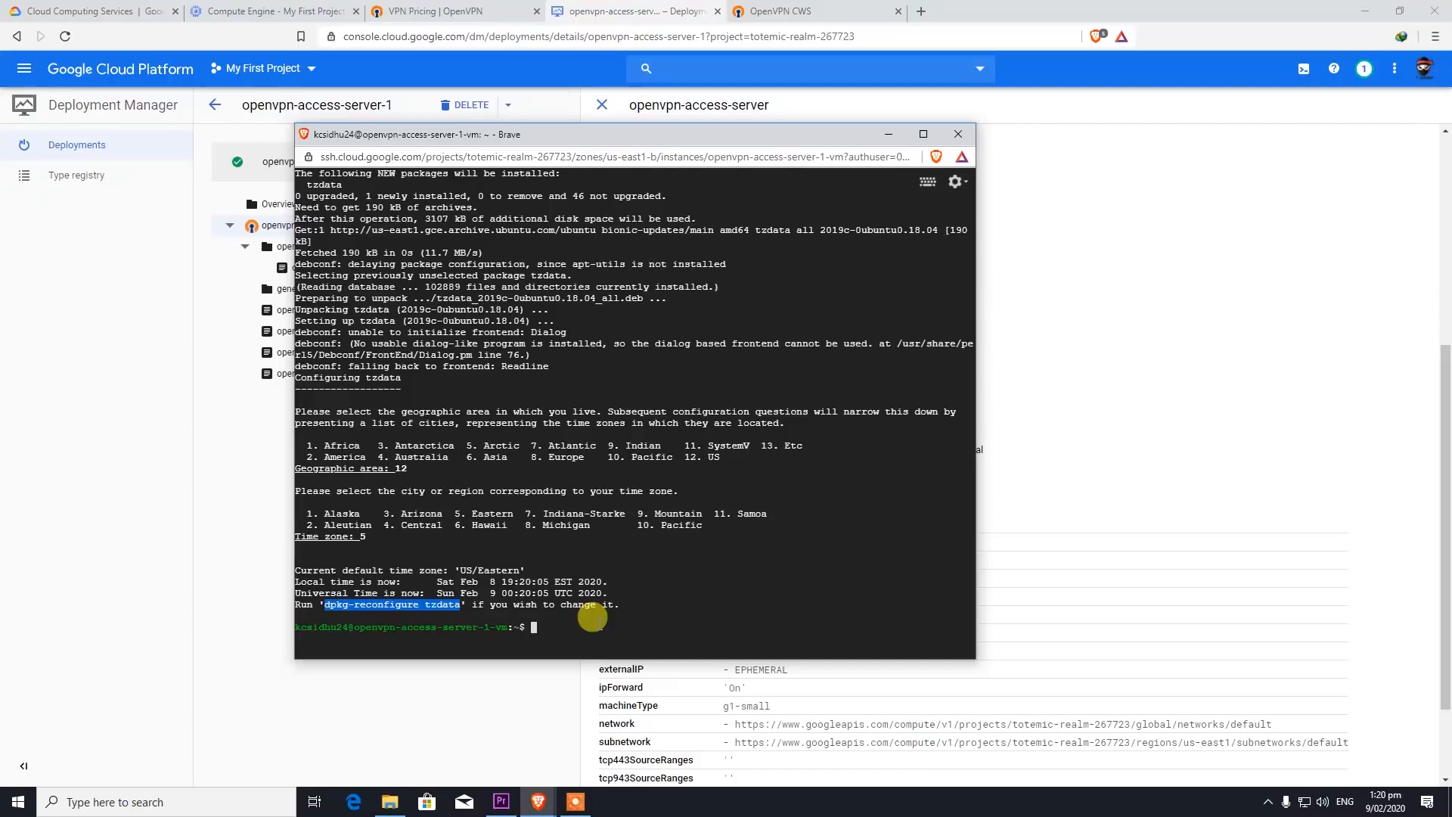
# - Refresh package lists with sudo apt-get update, then run sudo apt-get upgrade, confirming with y
pyautogui.write('sudo apt')
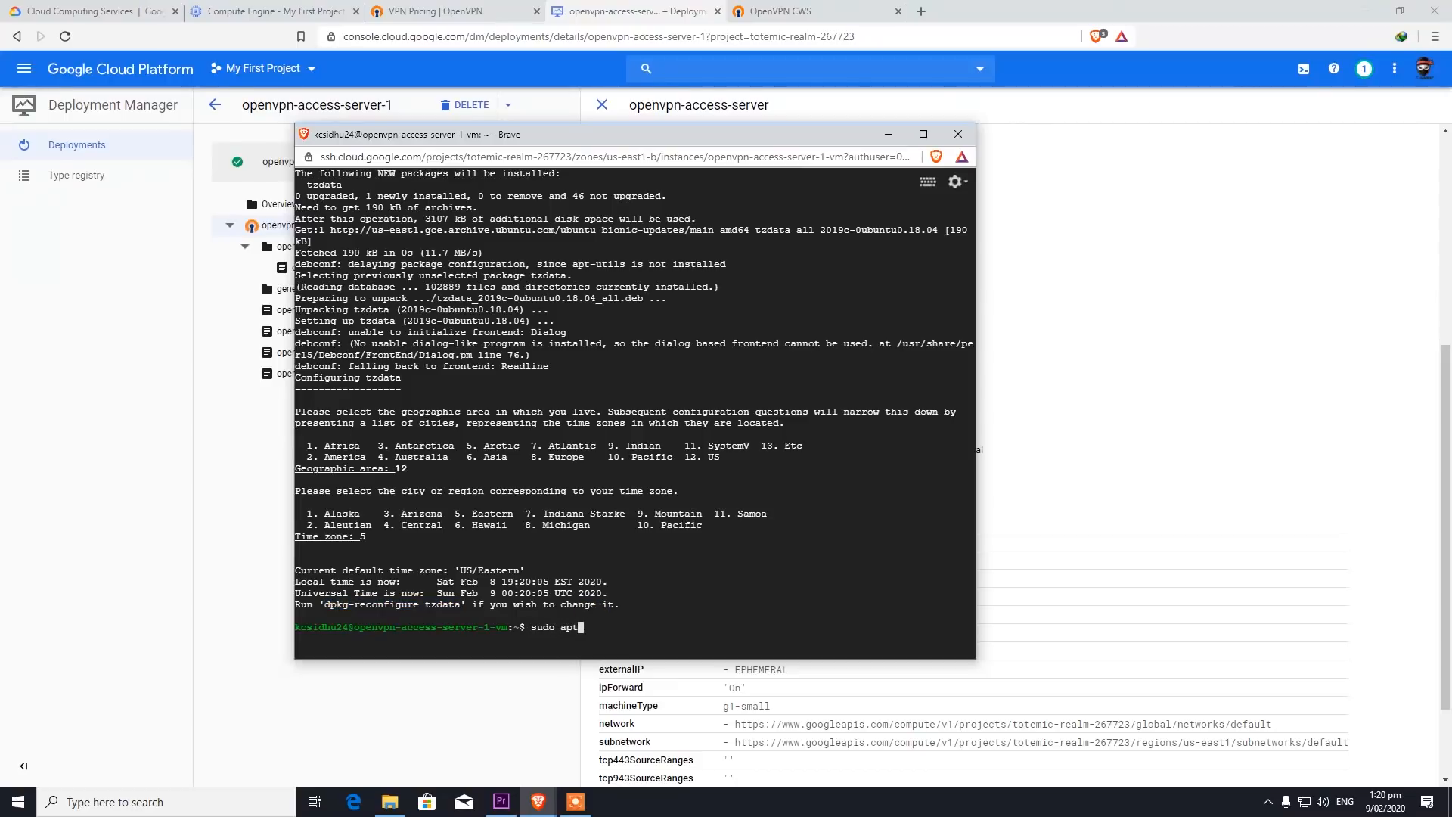
pyautogui.write('-get update')
pyautogui.press('Return')
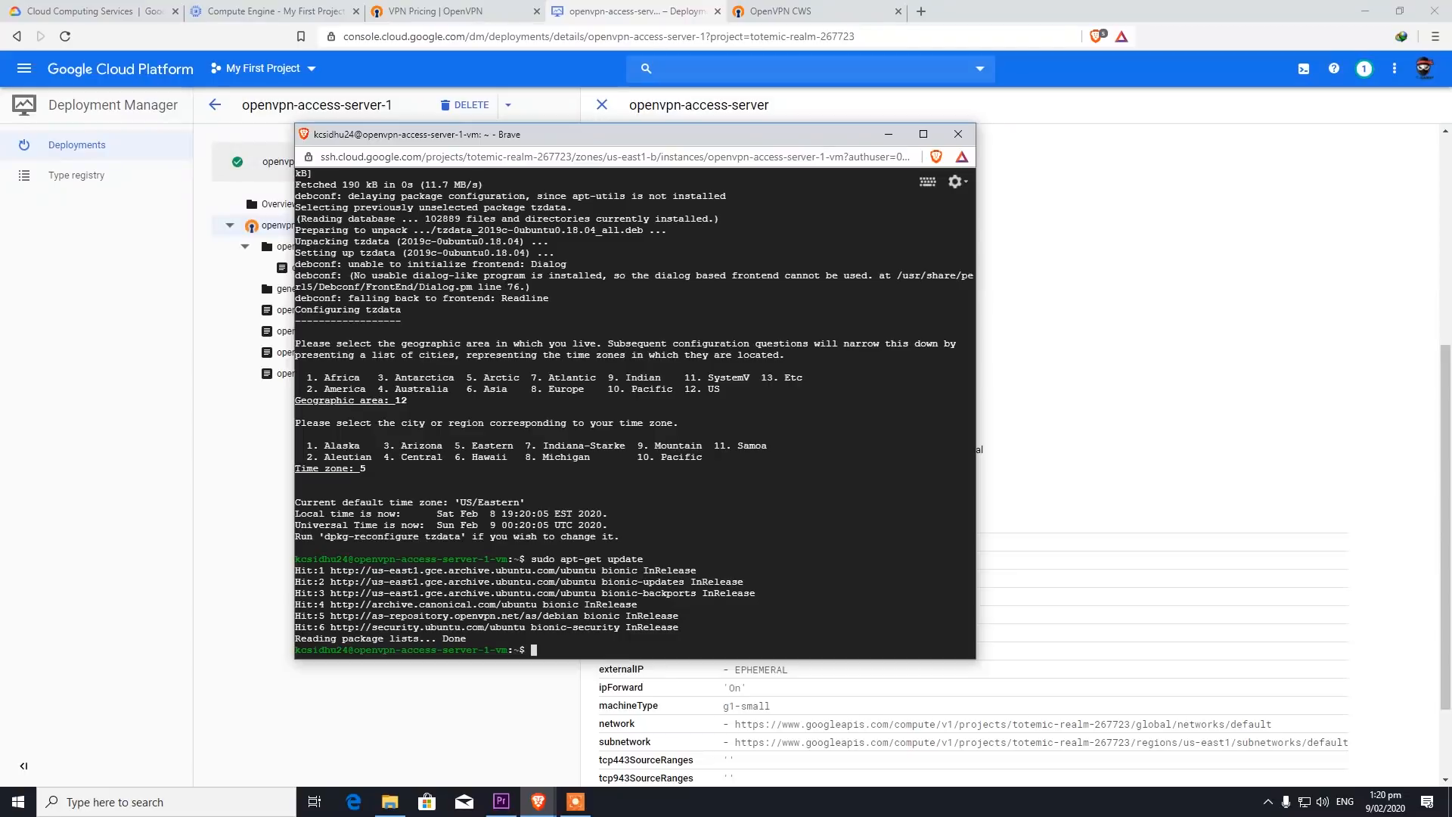
pyautogui.press('Up')
pyautogui.press('BackSpace')
pyautogui.press('BackSpace')
pyautogui.press('BackSpace')
pyautogui.press('BackSpace')
pyautogui.press('BackSpace')
pyautogui.press('BackSpace')
pyautogui.write('upgrade')
pyautogui.press('Return')
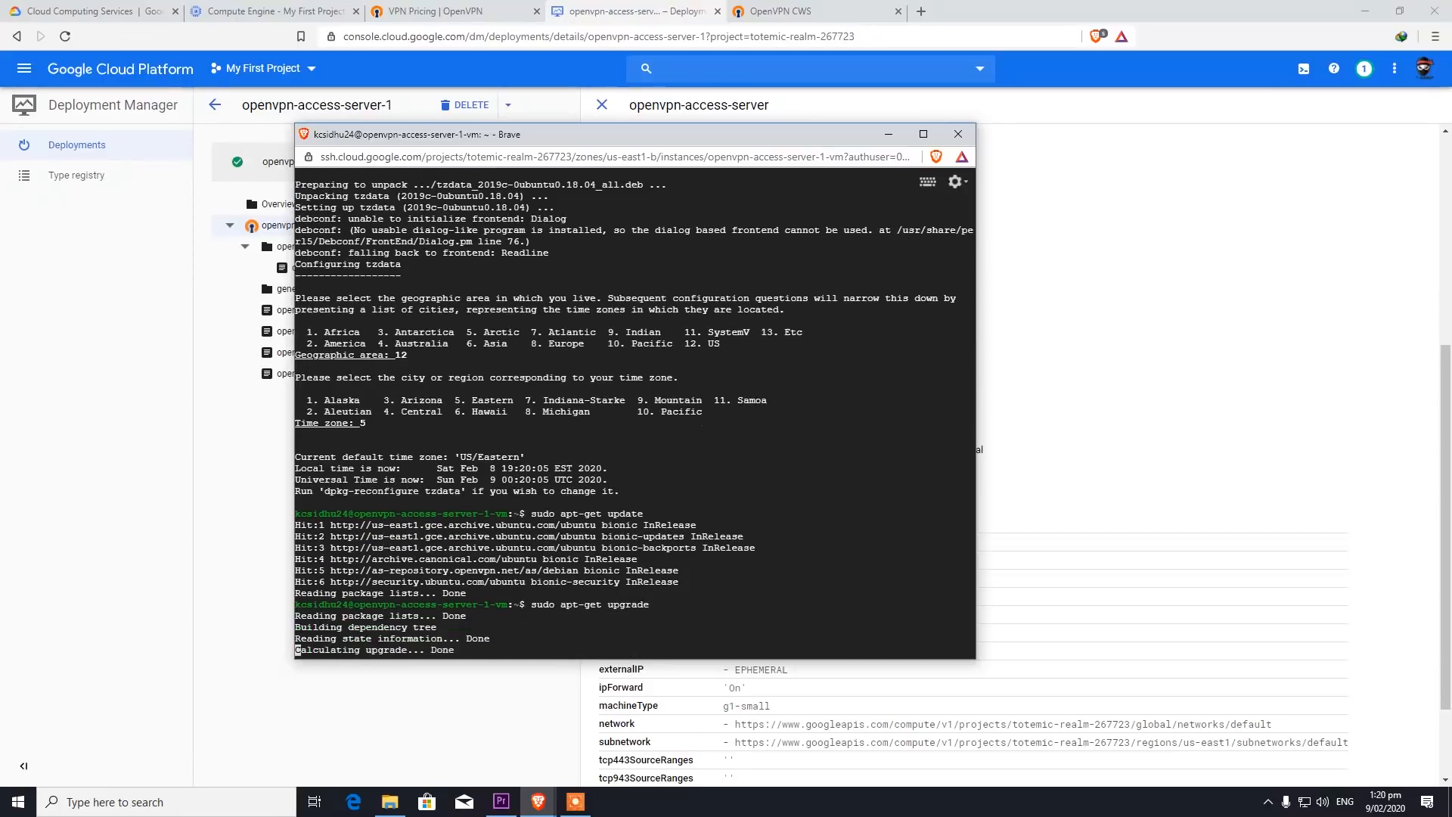
pyautogui.write('y')
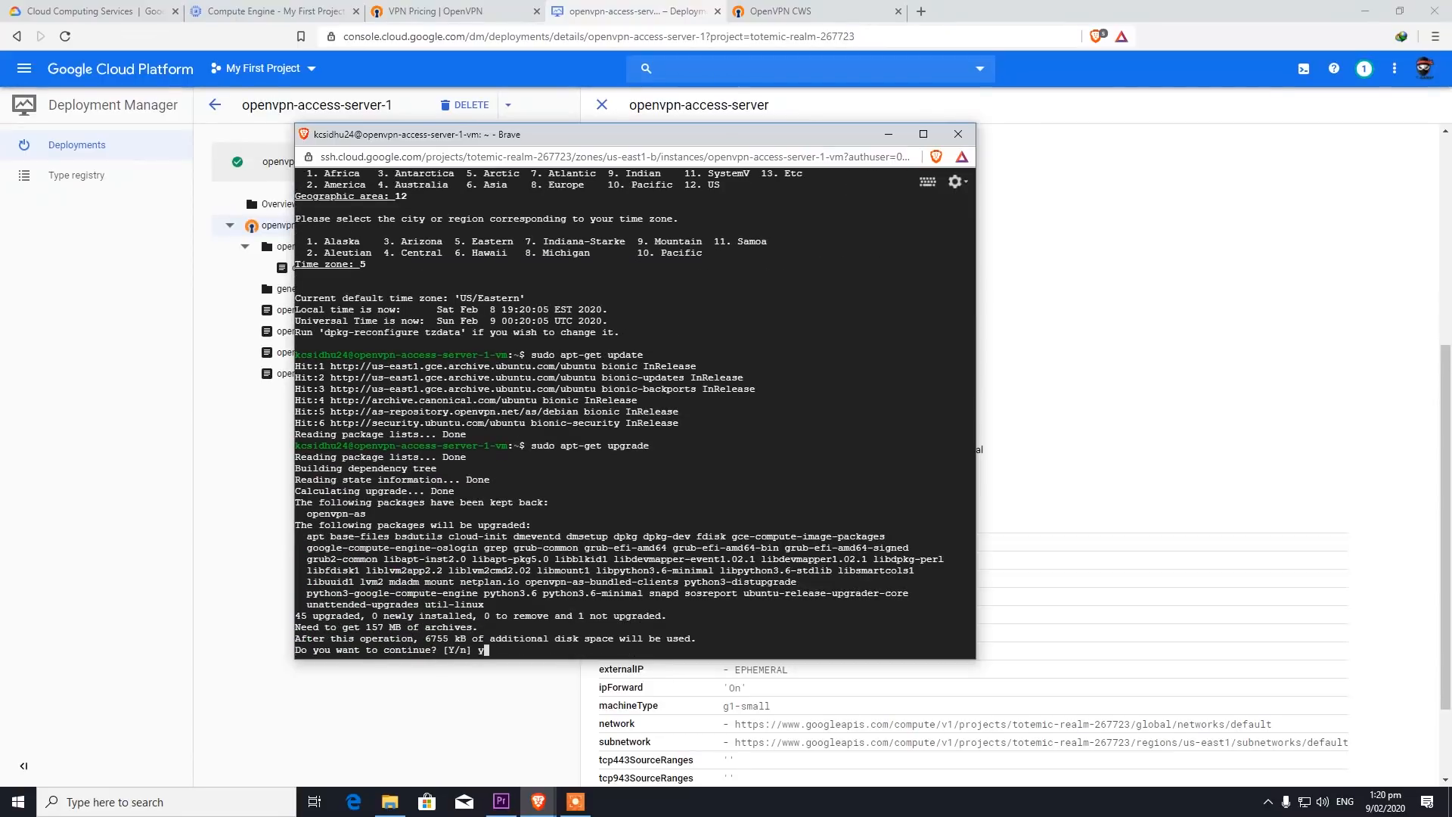
pyautogui.press('Return')
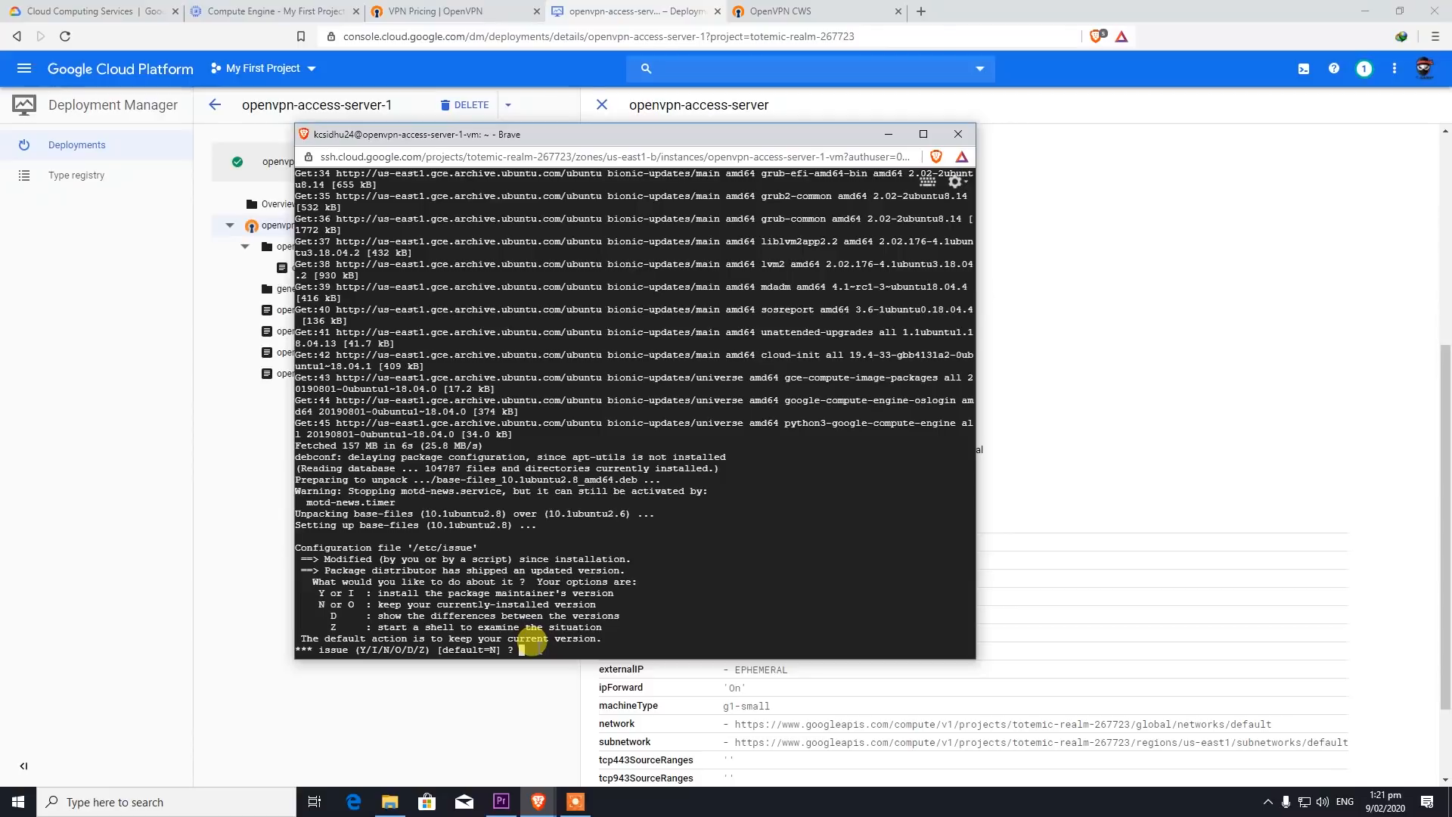
# - Install the maintainer's versions of /etc/issue and cloud.cfg to let the upgrade continue
pyautogui.write('y')
pyautogui.press('Return')
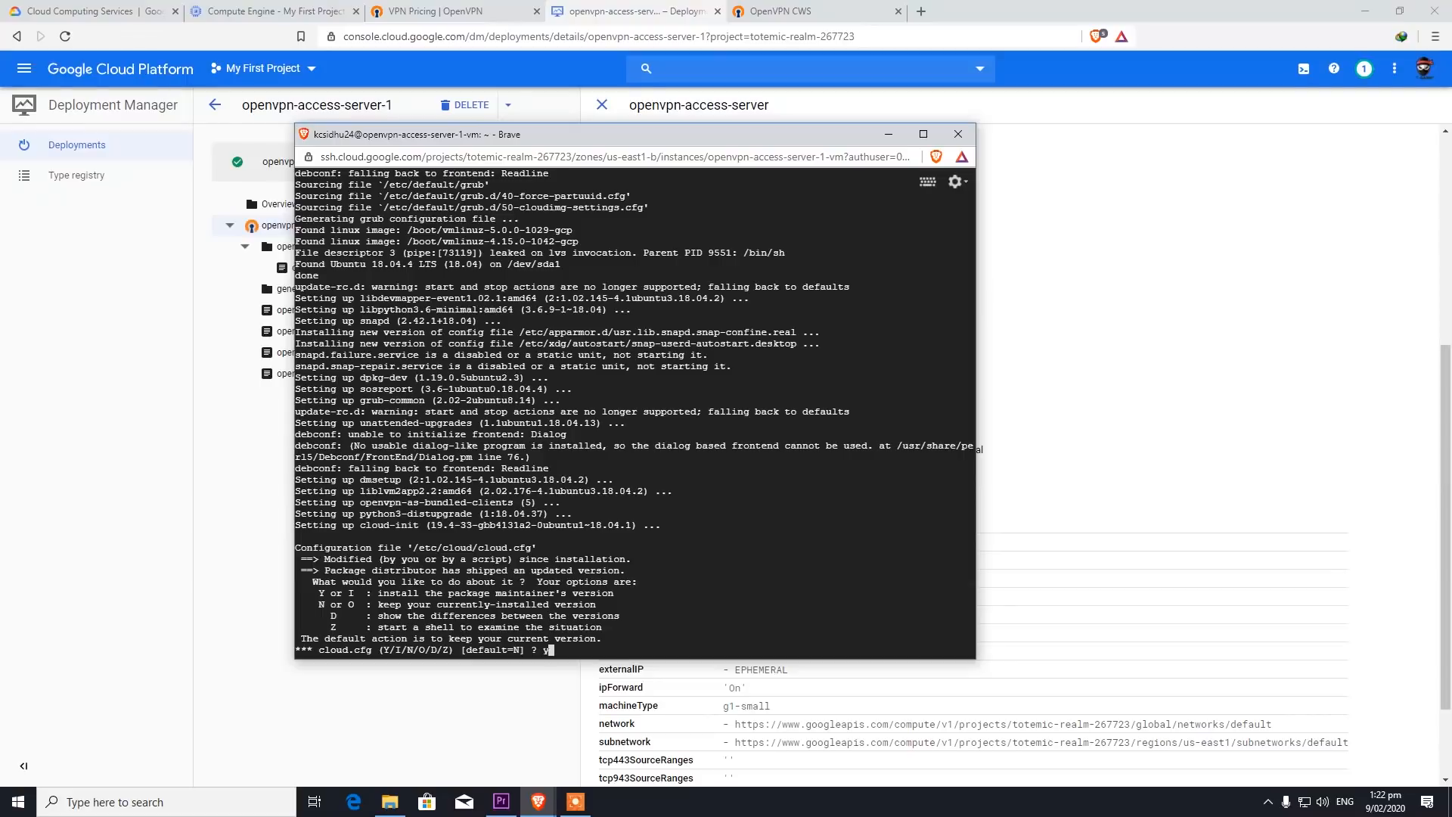
pyautogui.press('Return')
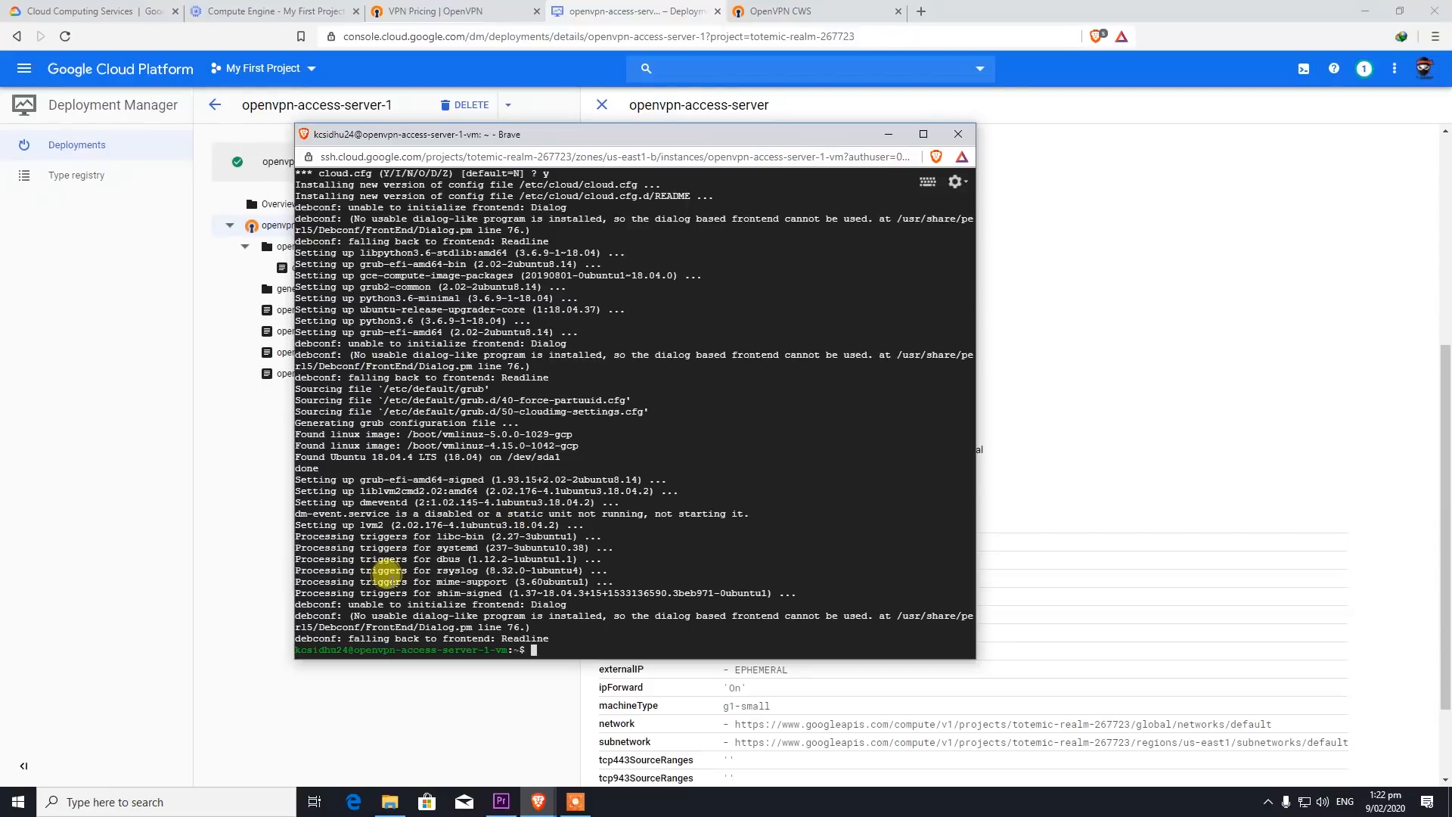
# - Minimize the SSH terminal and select the temporary admin password in the Access Server summary
pyautogui.scroll(-1, 1135, 726)
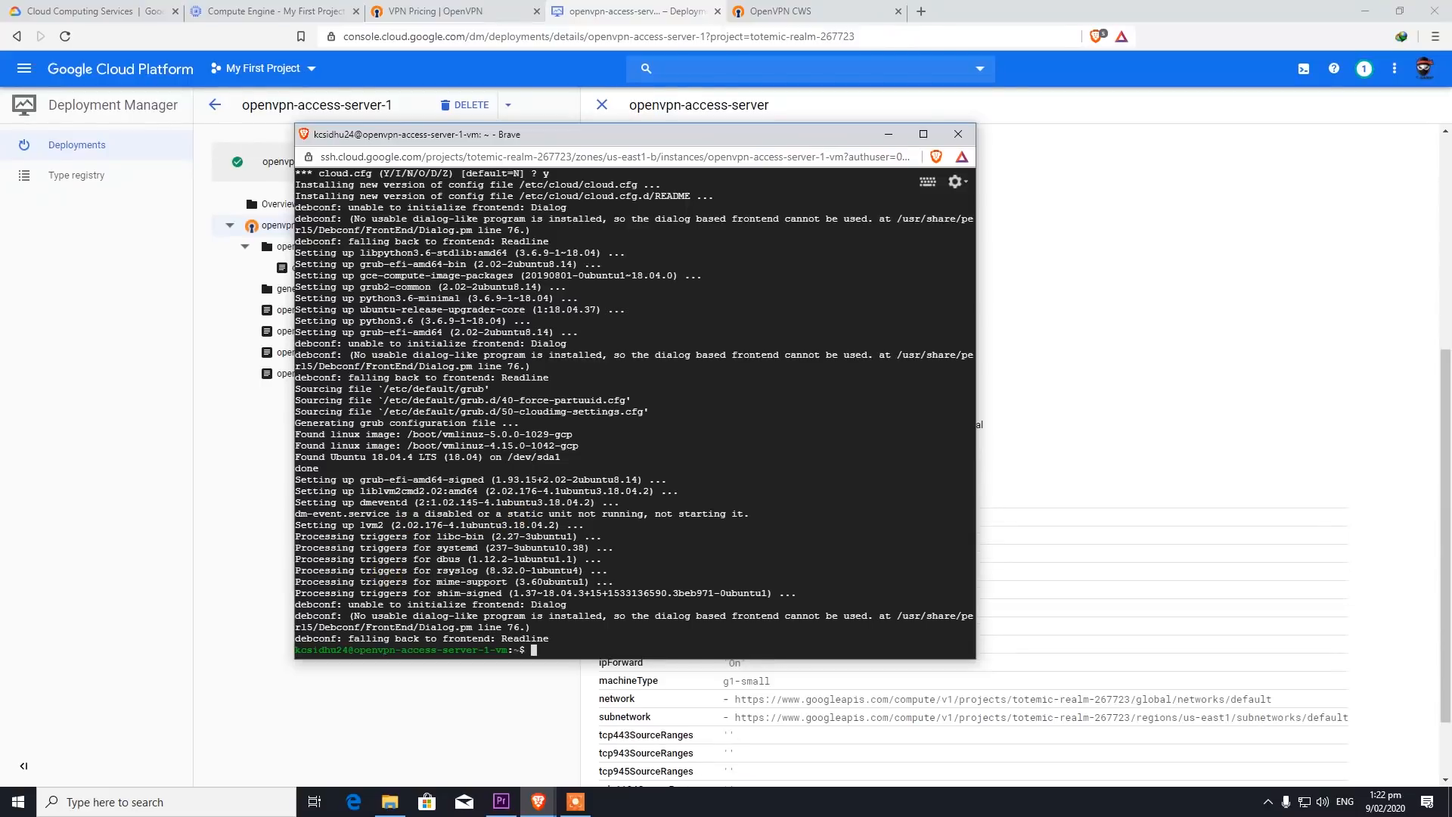
pyautogui.scroll(1, 1151, 227)
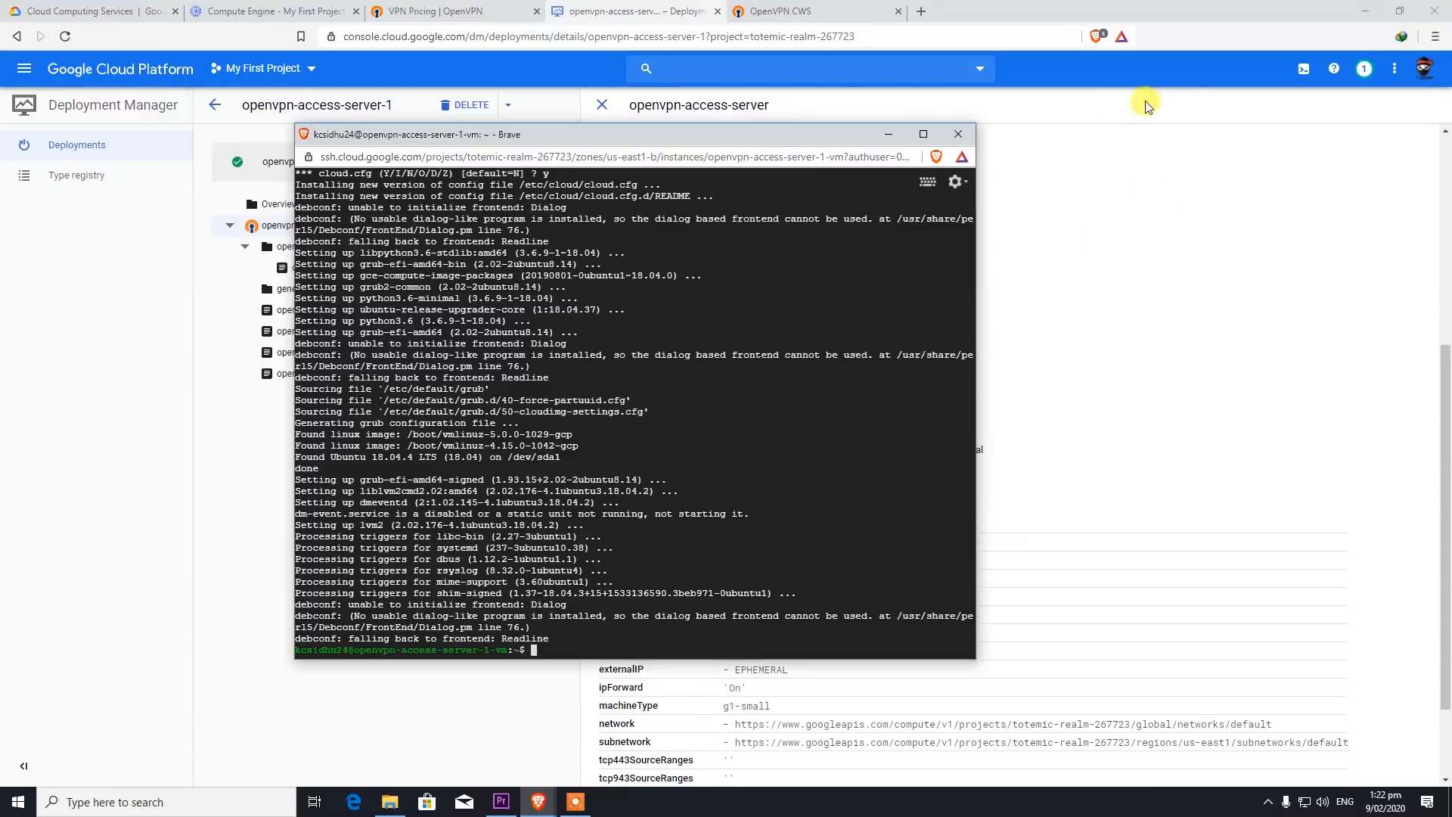
pyautogui.click(886, 142)
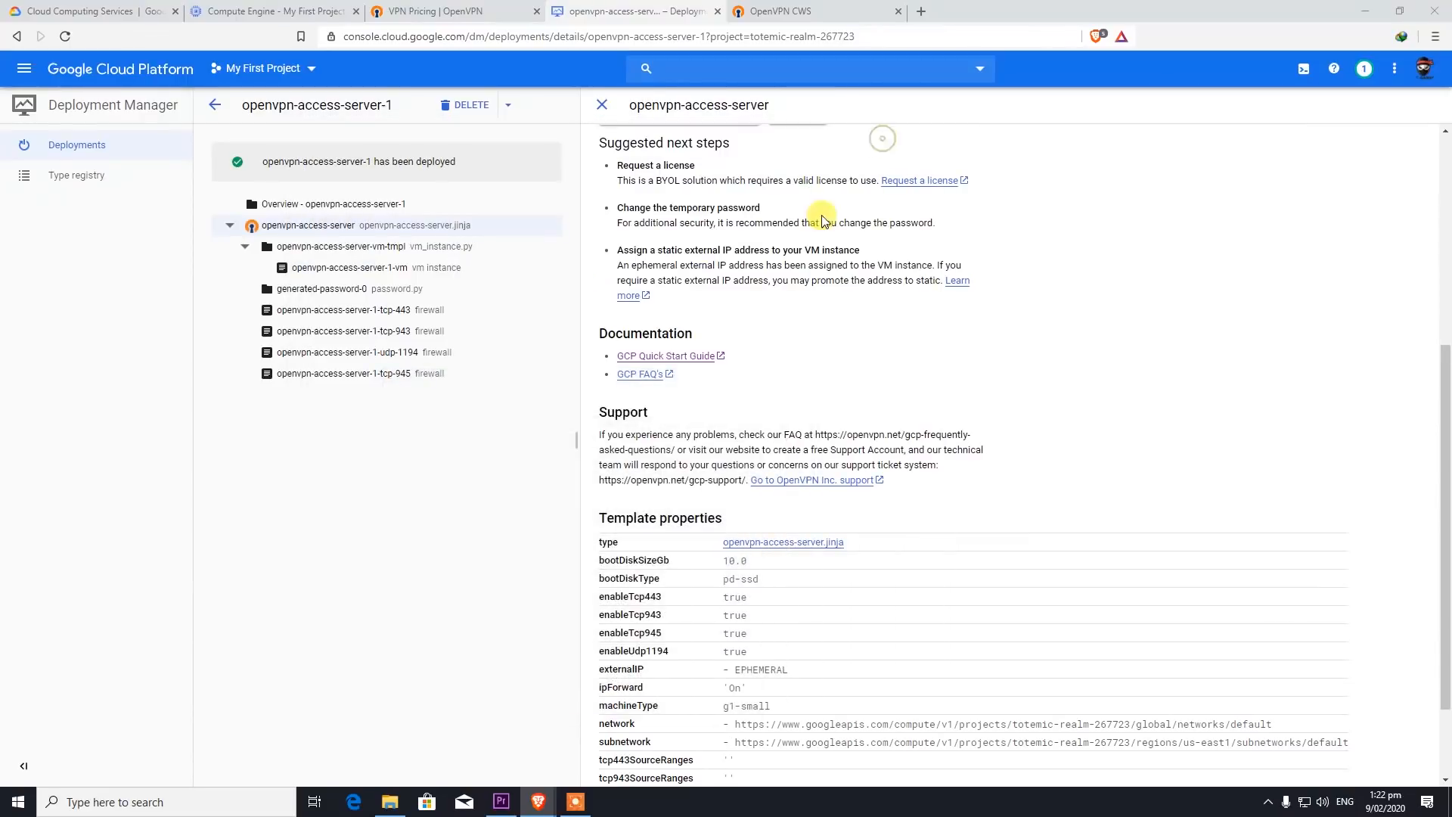
pyautogui.scroll(5, 789, 403)
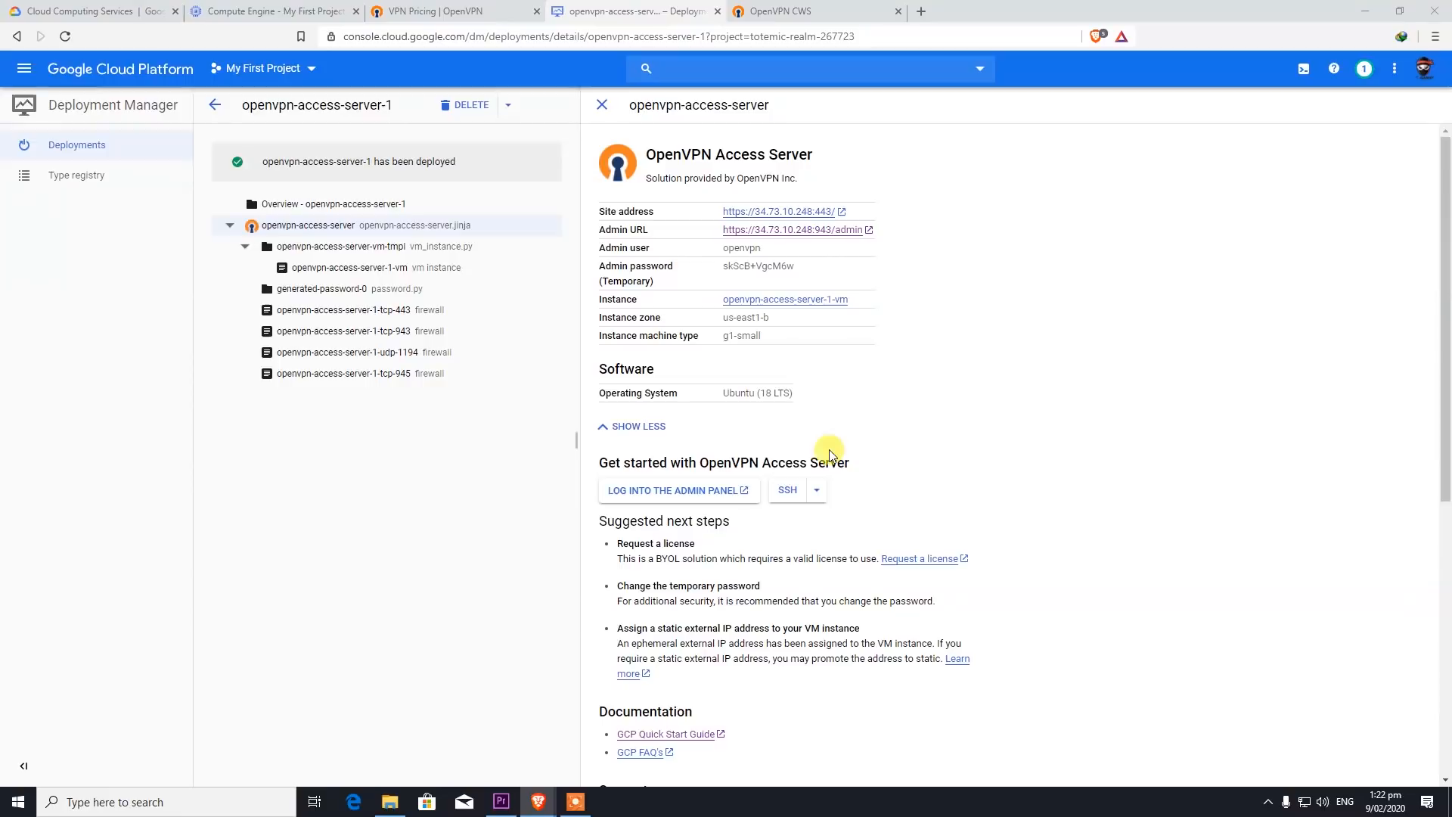
pyautogui.moveTo(806, 277); pyautogui.dragTo(697, 274)
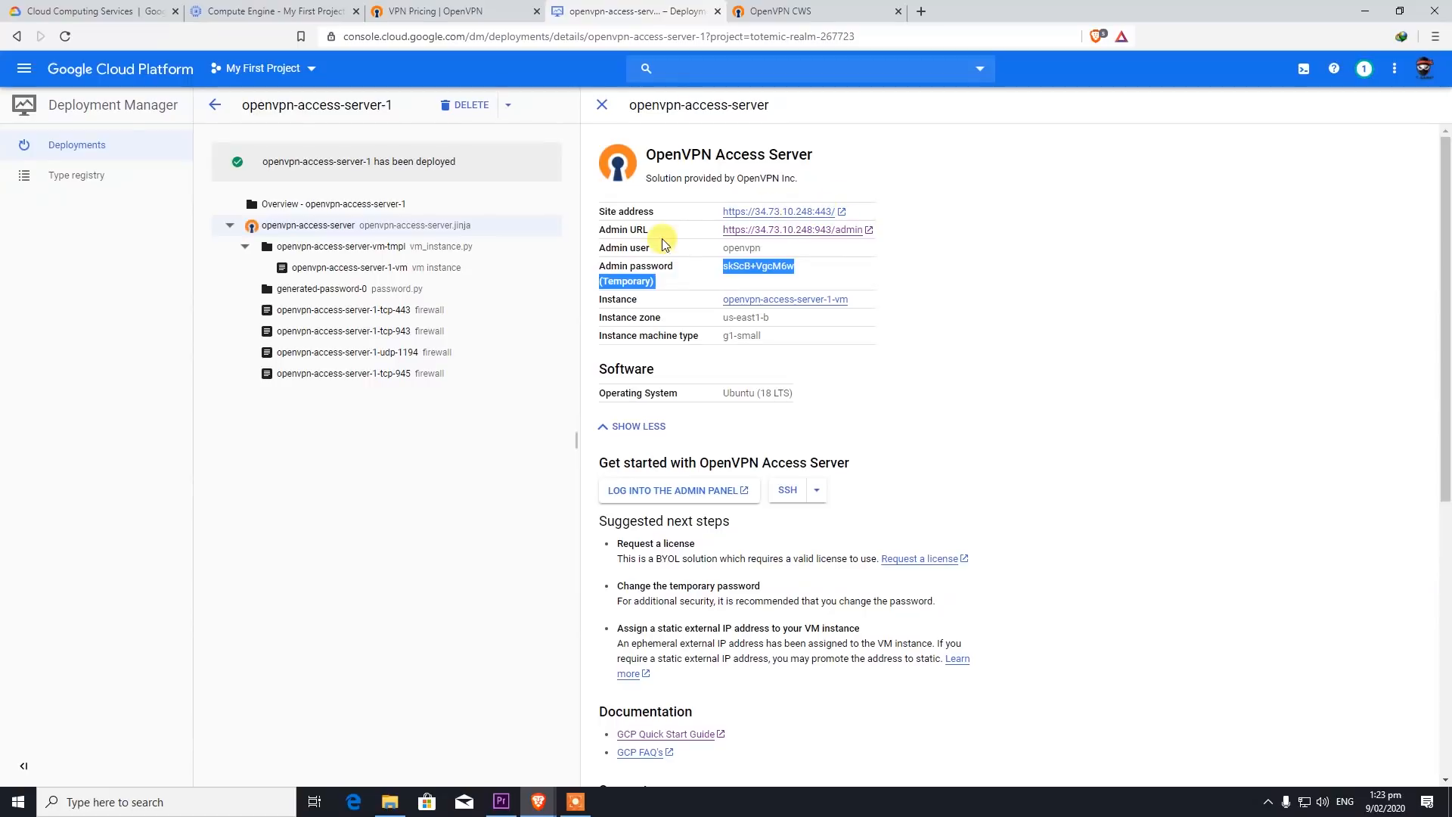
pyautogui.moveTo(600, 211); pyautogui.dragTo(976, 205)
pyautogui.click(943, 210)
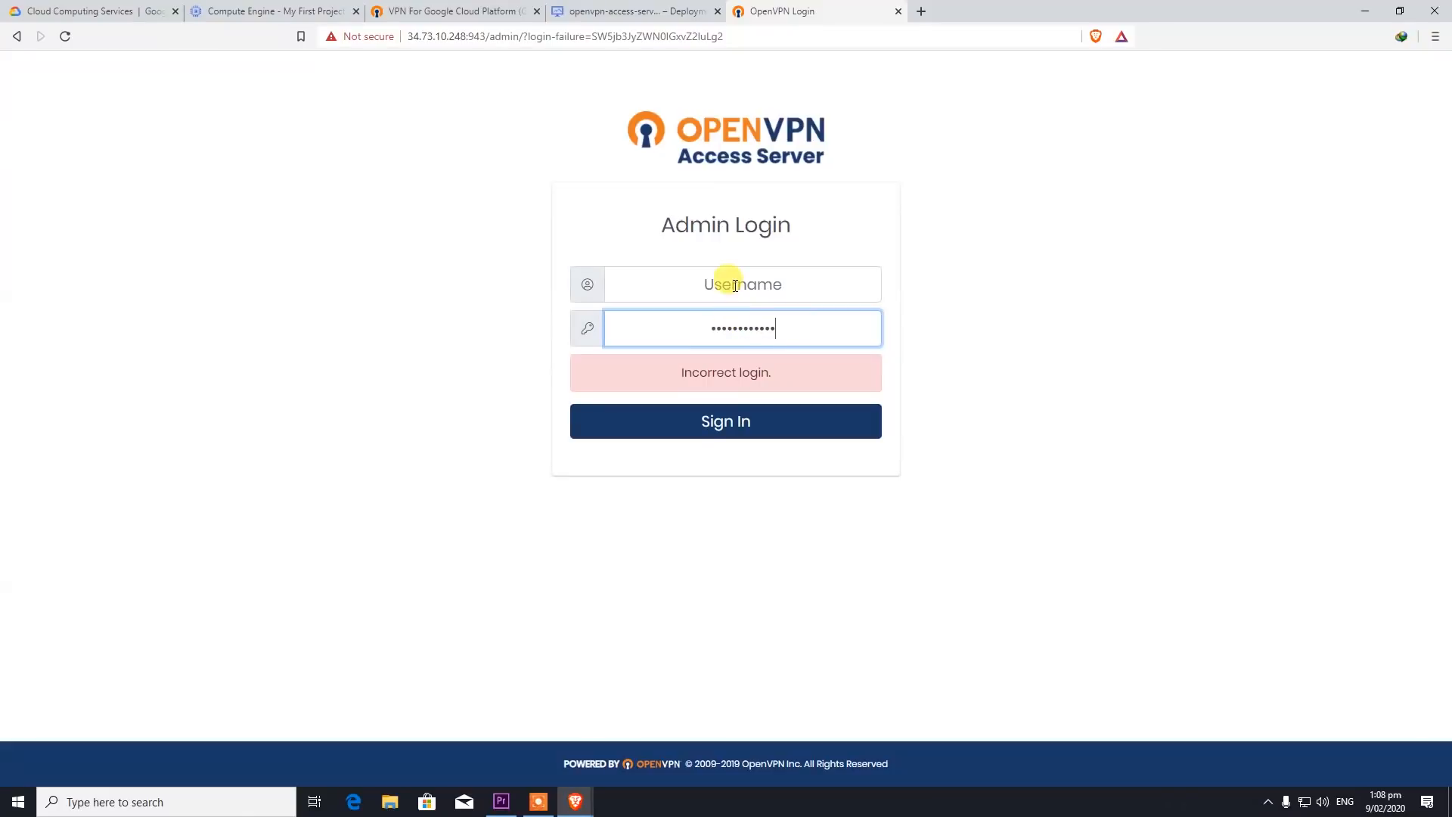
# - Sign in to the Admin Login page as openvpn with the copied password and agree to the EULA
pyautogui.click(616, 11)
pyautogui.moveTo(764, 248); pyautogui.dragTo(717, 253)
pyautogui.hotkey('ctrl', 'c')
pyautogui.click(783, 11)
pyautogui.click(750, 288)
pyautogui.hotkey('ctrl', 'v')
pyautogui.click(782, 428)
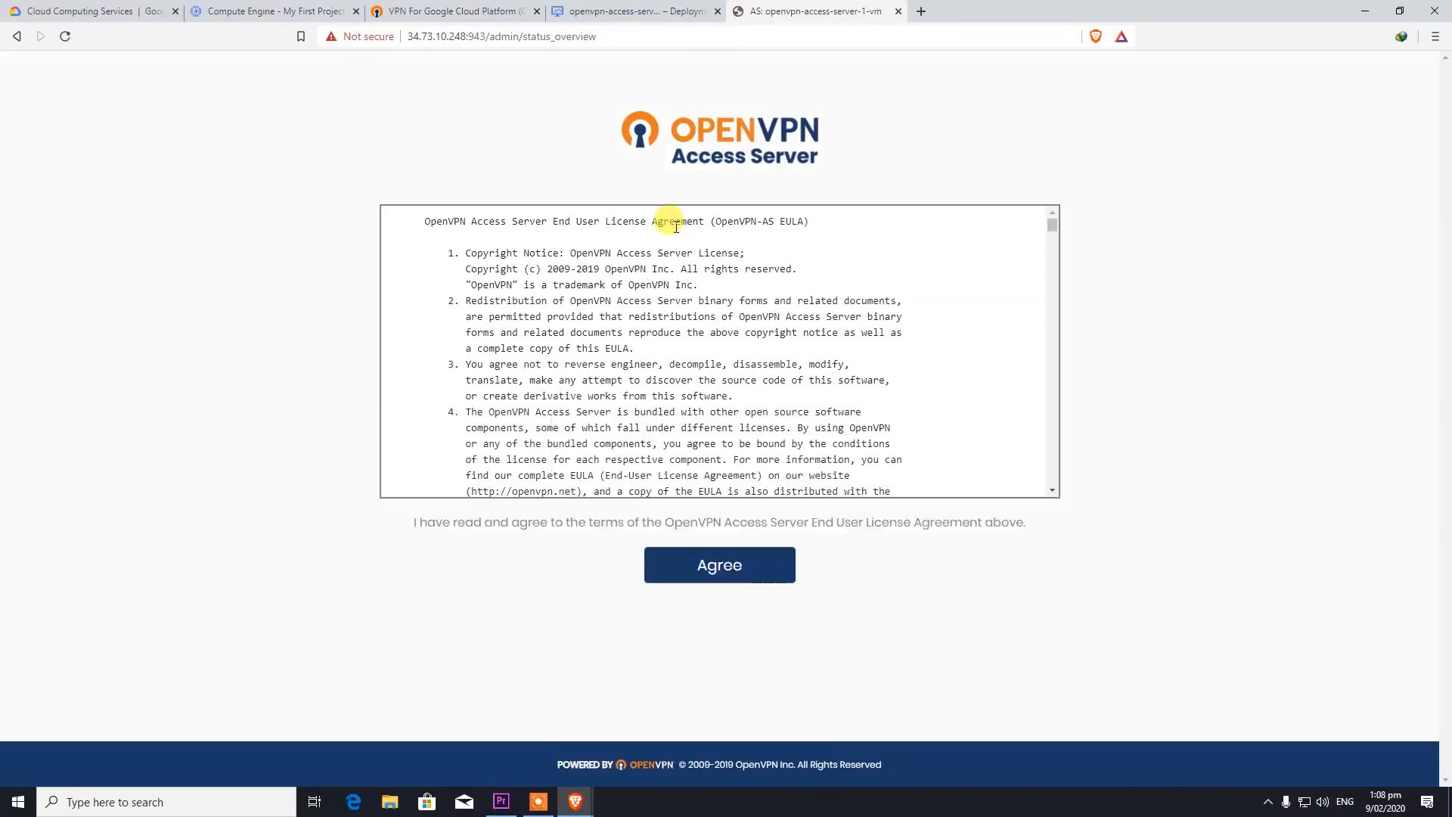
pyautogui.click(711, 557)
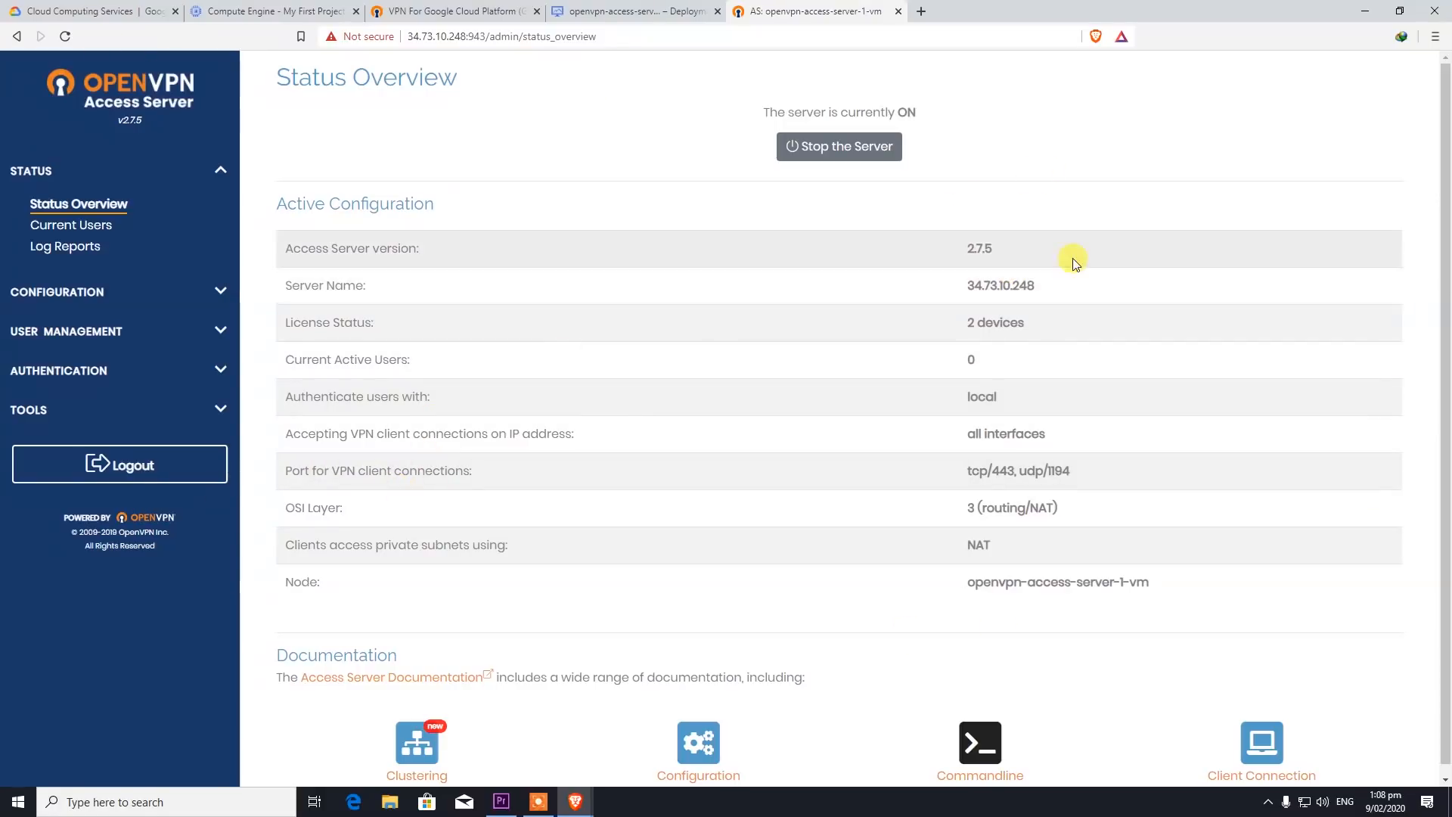
# - Add user Nerdy under User Management > User Permissions, save, and update the running server
pyautogui.scroll(-1, 469, 453)
pyautogui.click(55, 283)
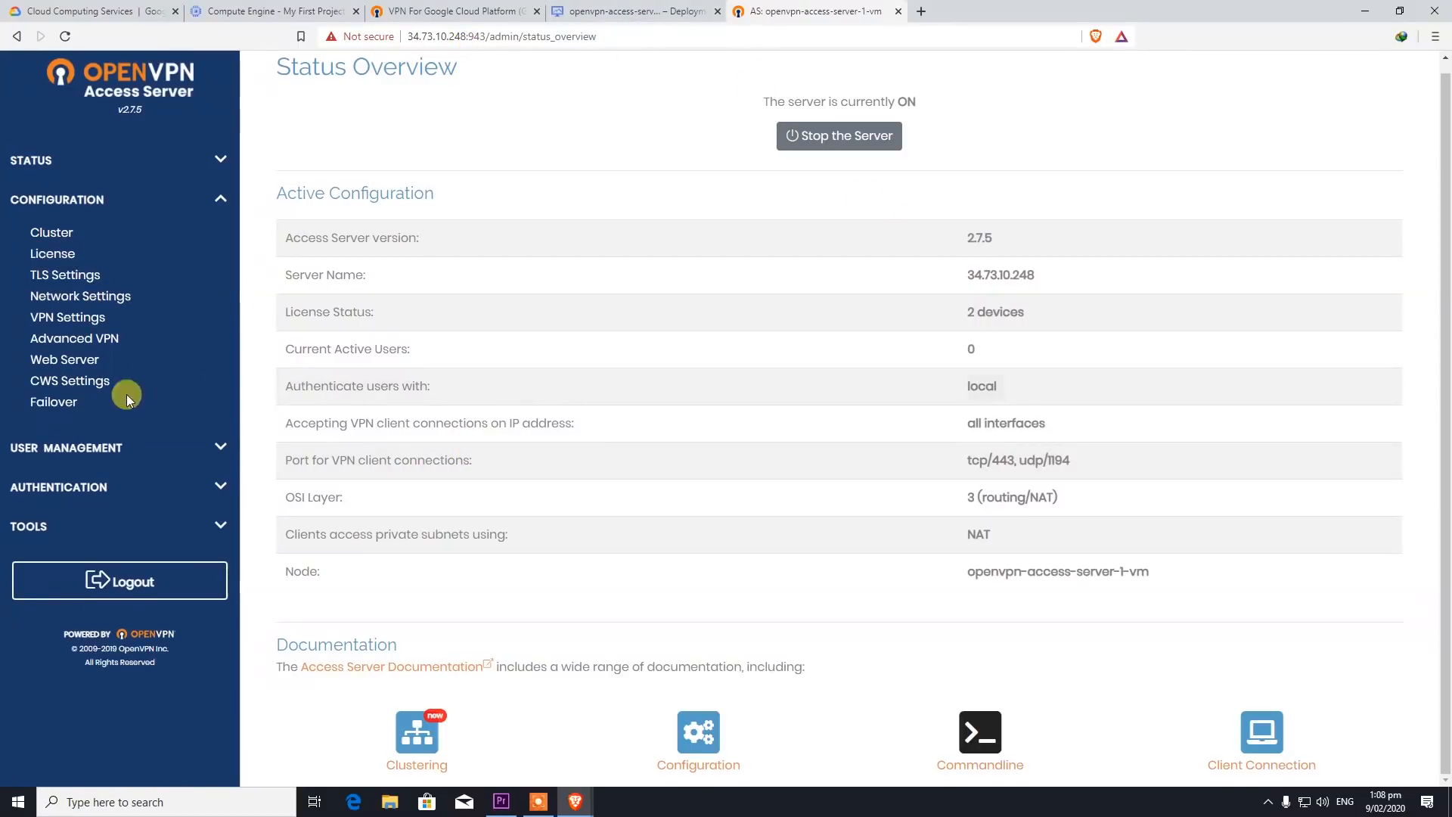
pyautogui.click(95, 447)
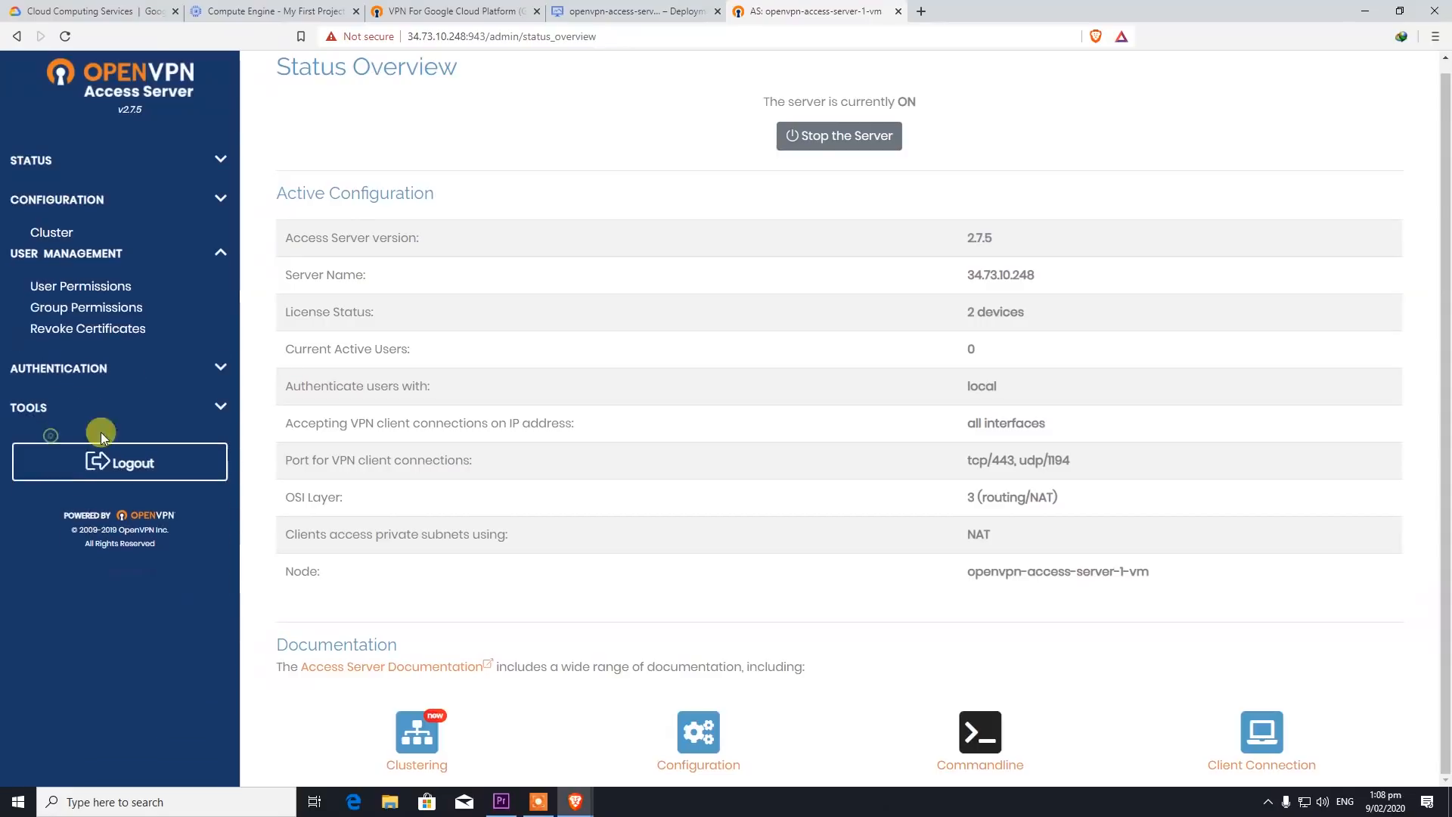
pyautogui.click(65, 276)
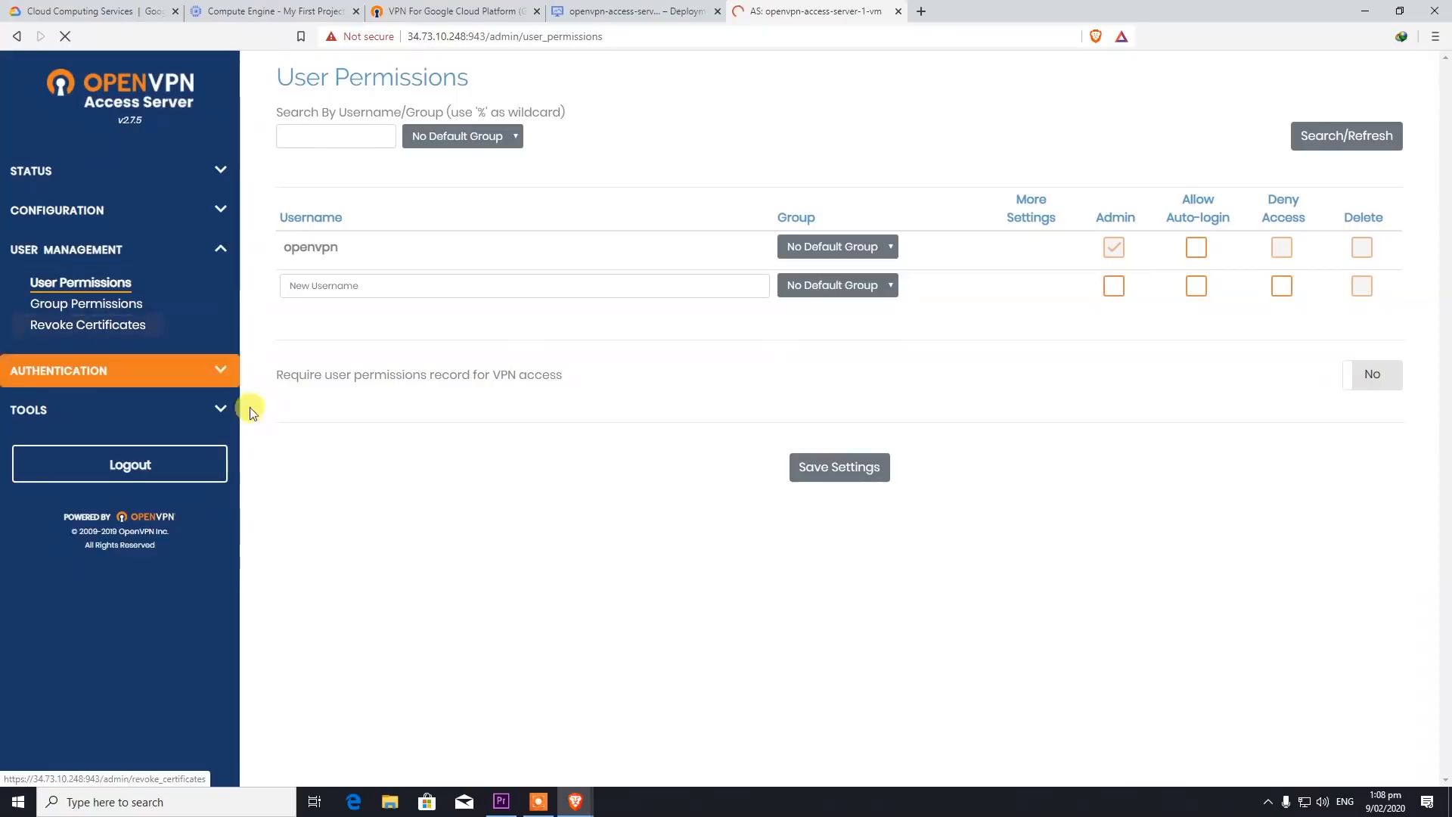
pyautogui.click(371, 286)
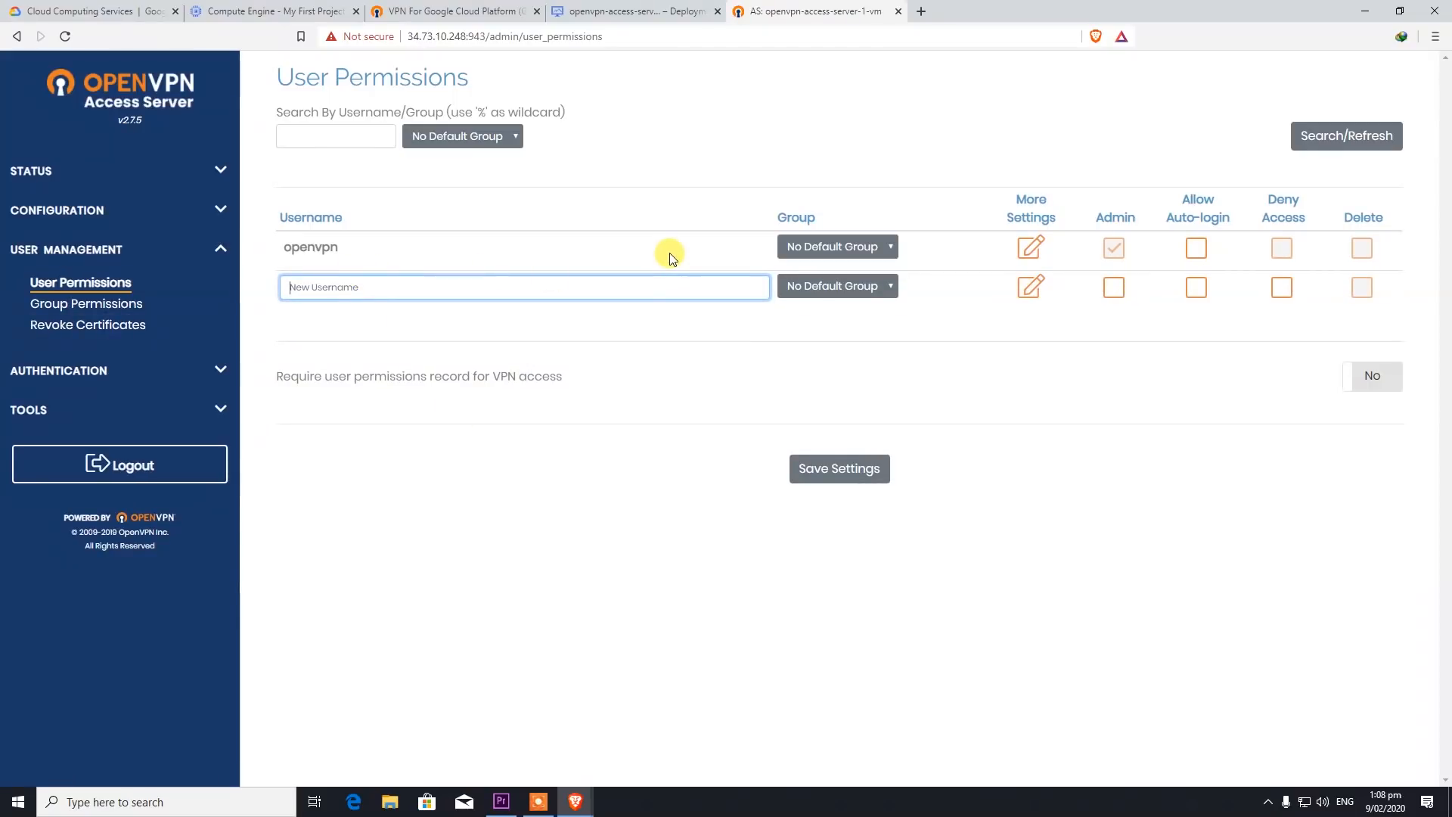
pyautogui.write('Nerdy')
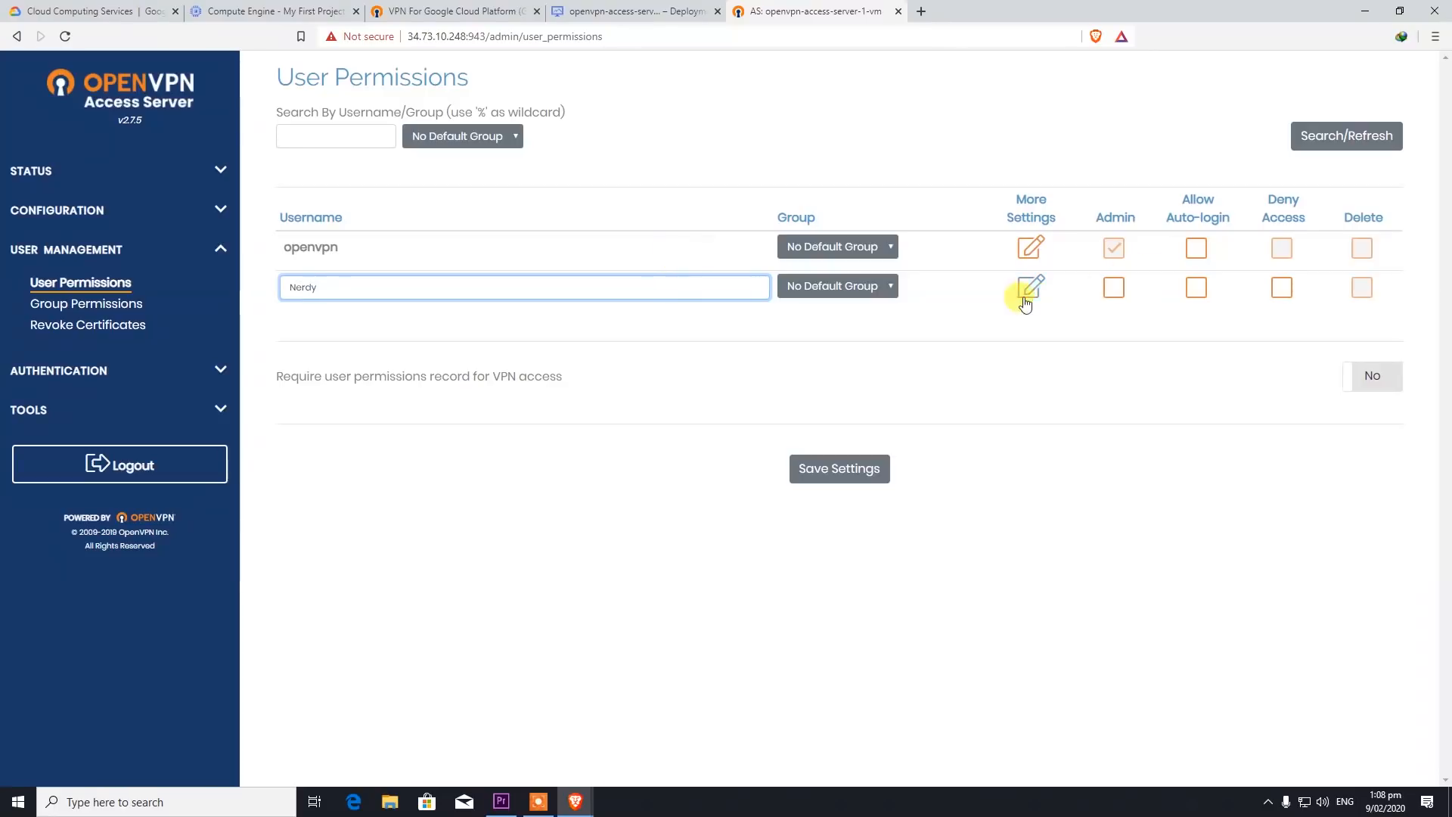
pyautogui.click(837, 468)
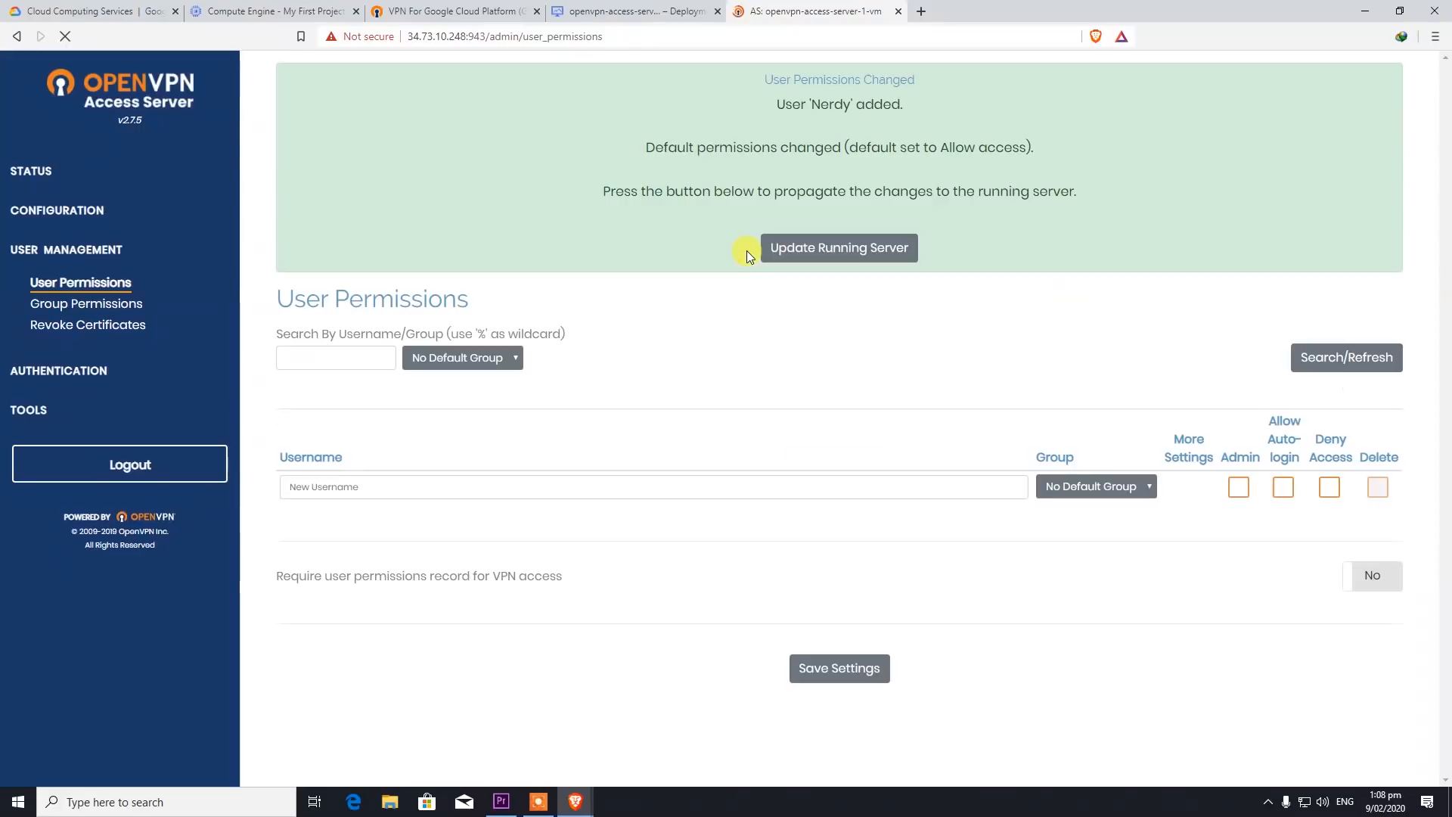
pyautogui.click(832, 249)
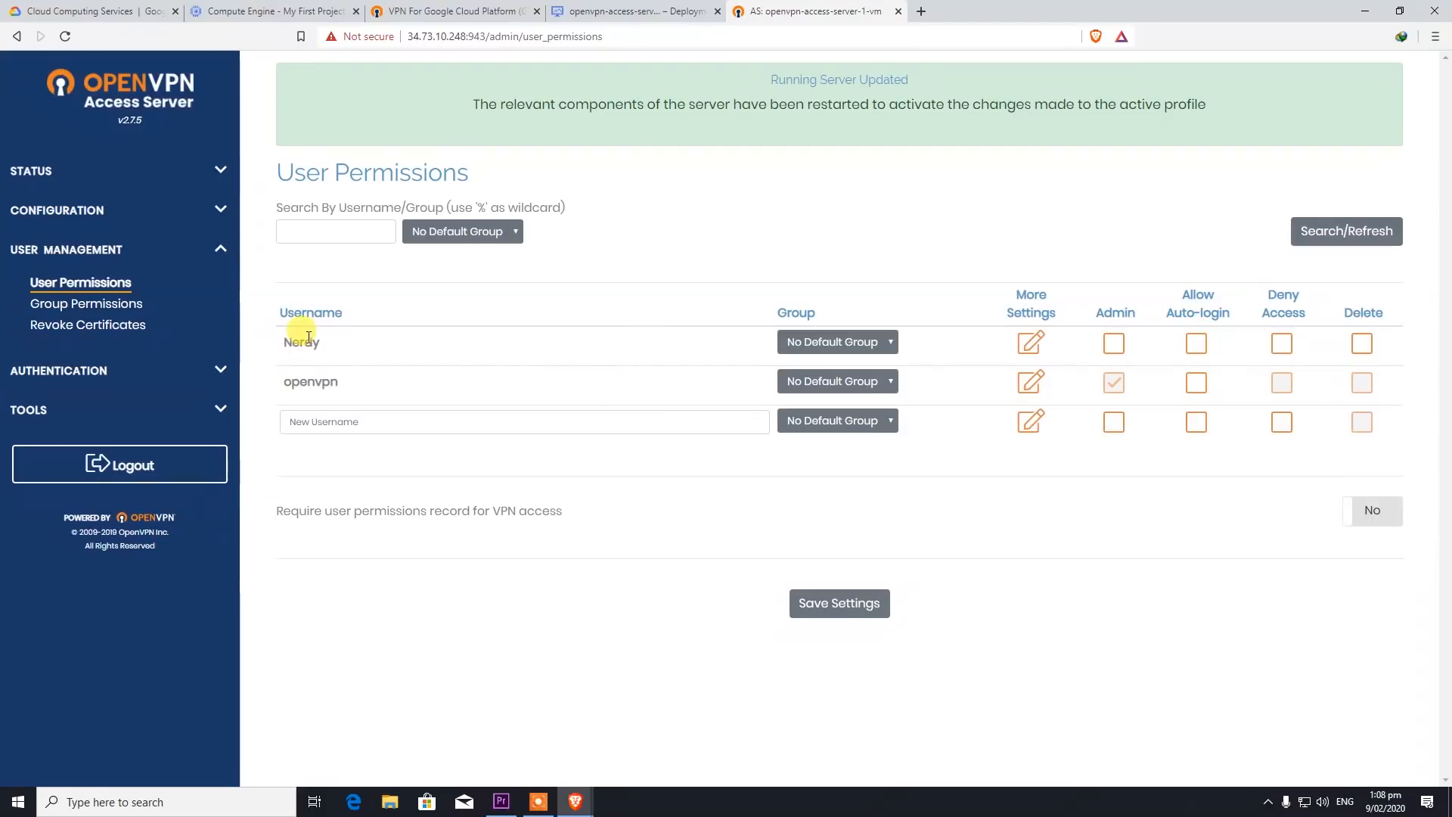
# - Give Nerdy a local password, save the settings and update the running server
pyautogui.click(1032, 342)
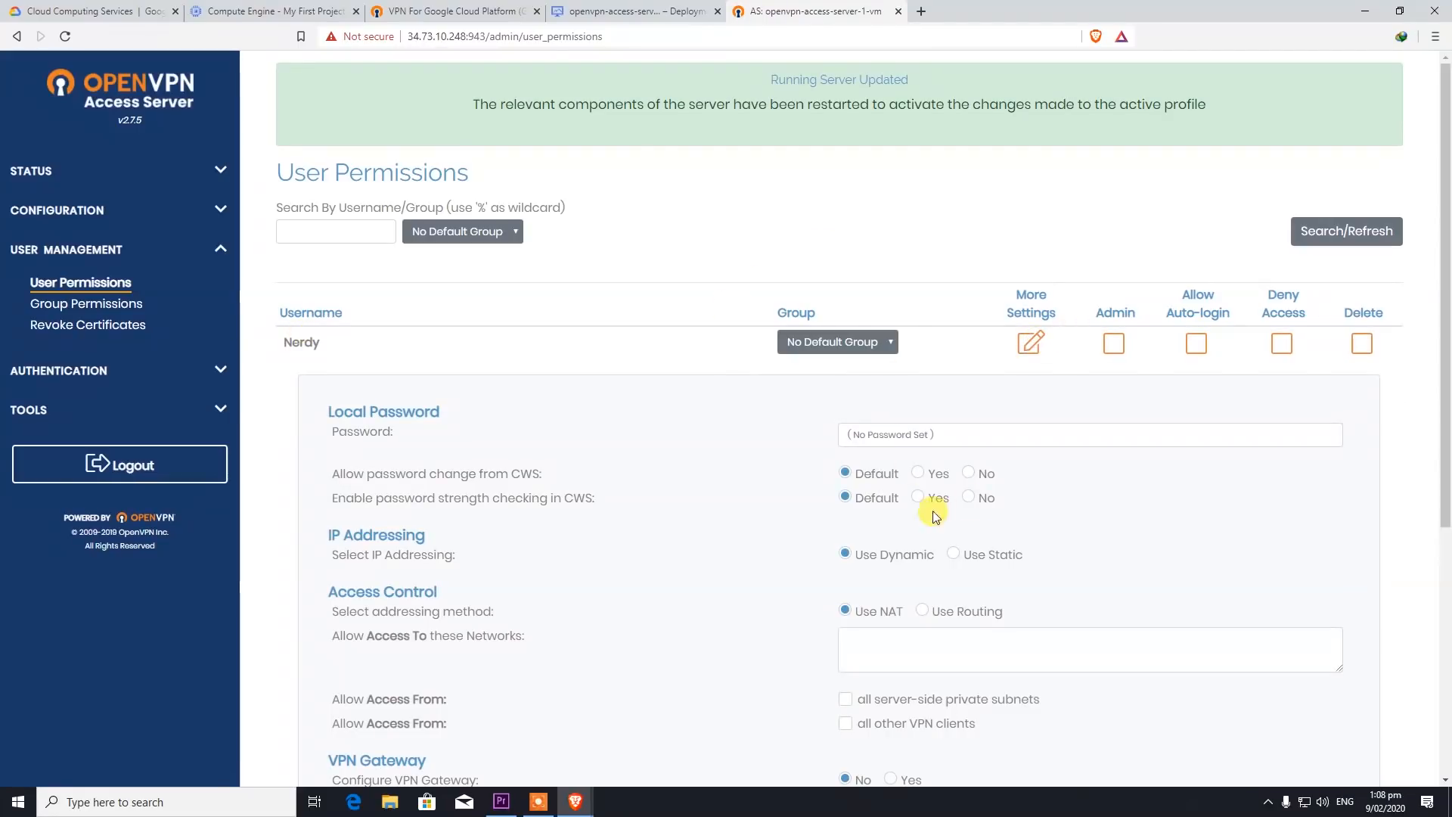
pyautogui.click(862, 428)
pyautogui.write('•')
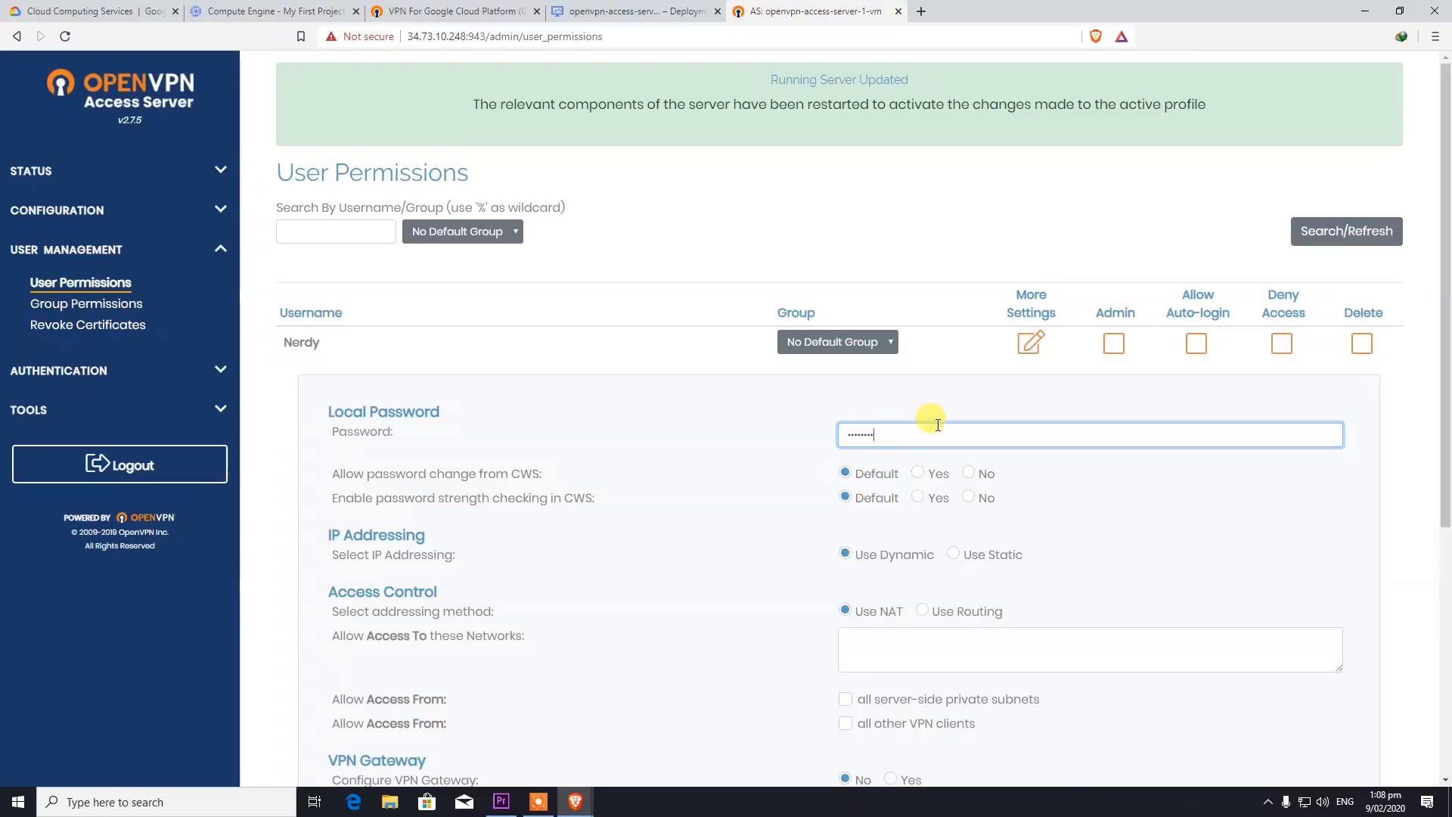
pyautogui.moveTo(892, 437); pyautogui.dragTo(740, 437)
pyautogui.scroll(-5, 832, 430)
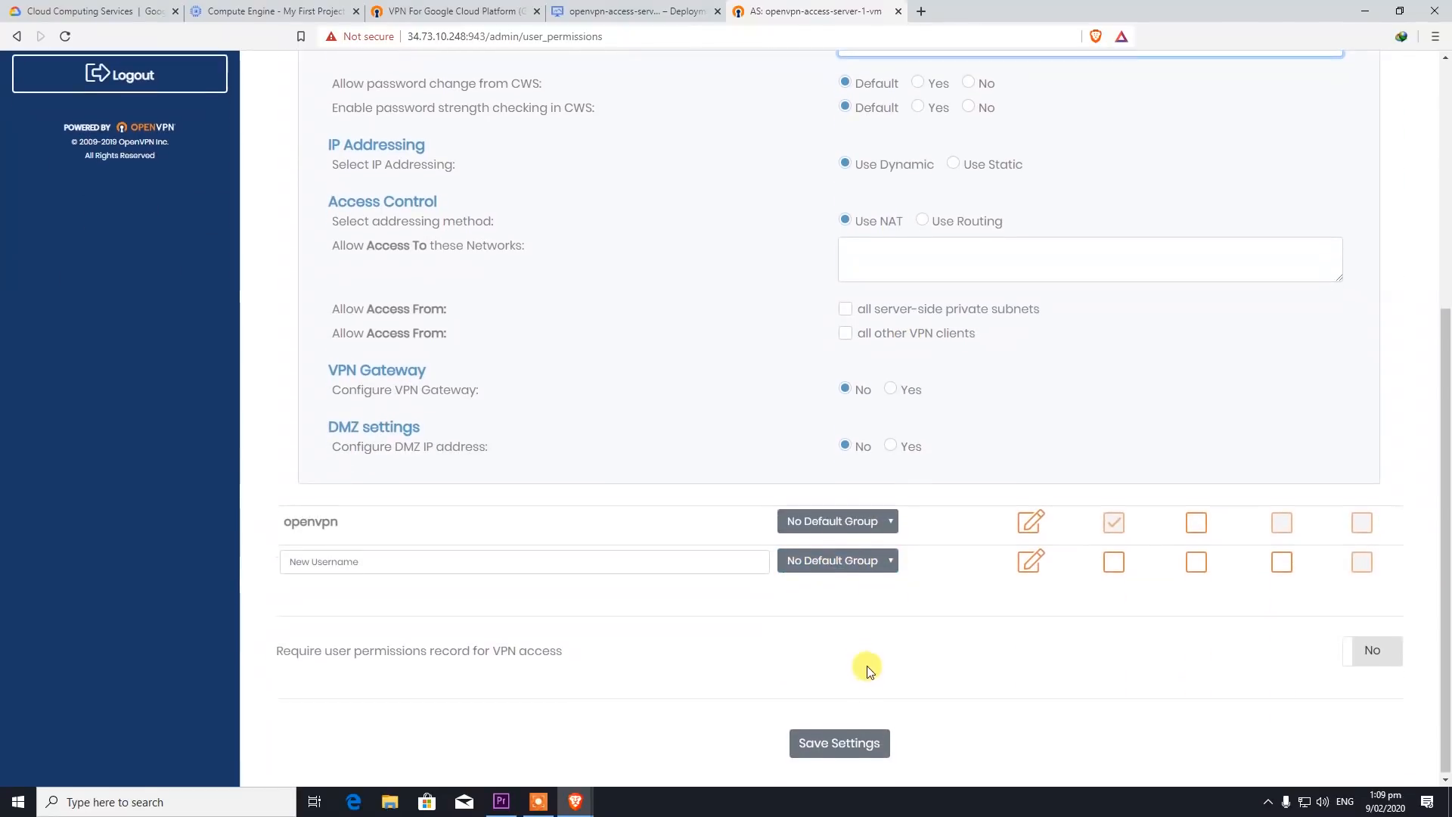
pyautogui.click(841, 739)
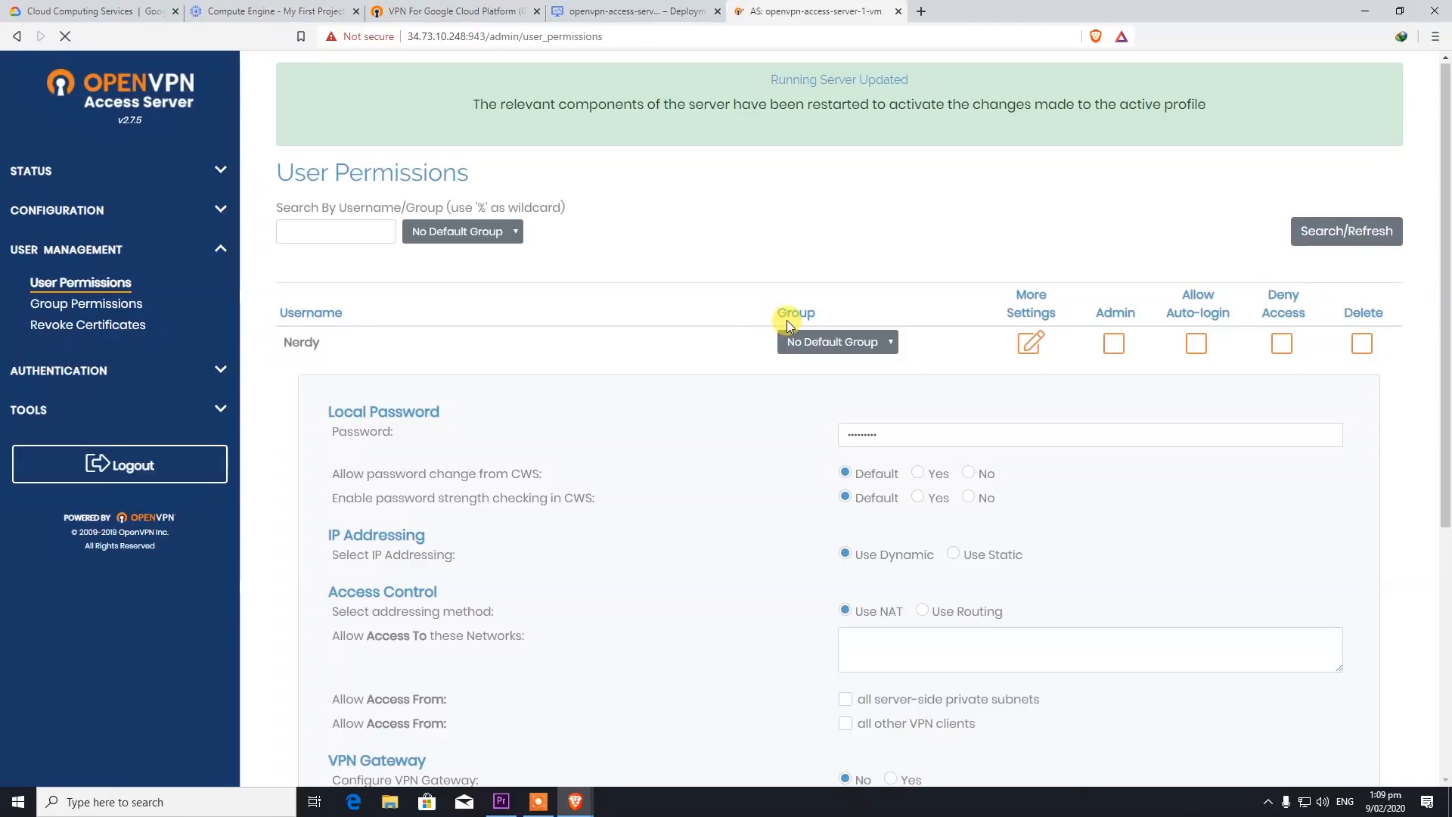
pyautogui.click(853, 201)
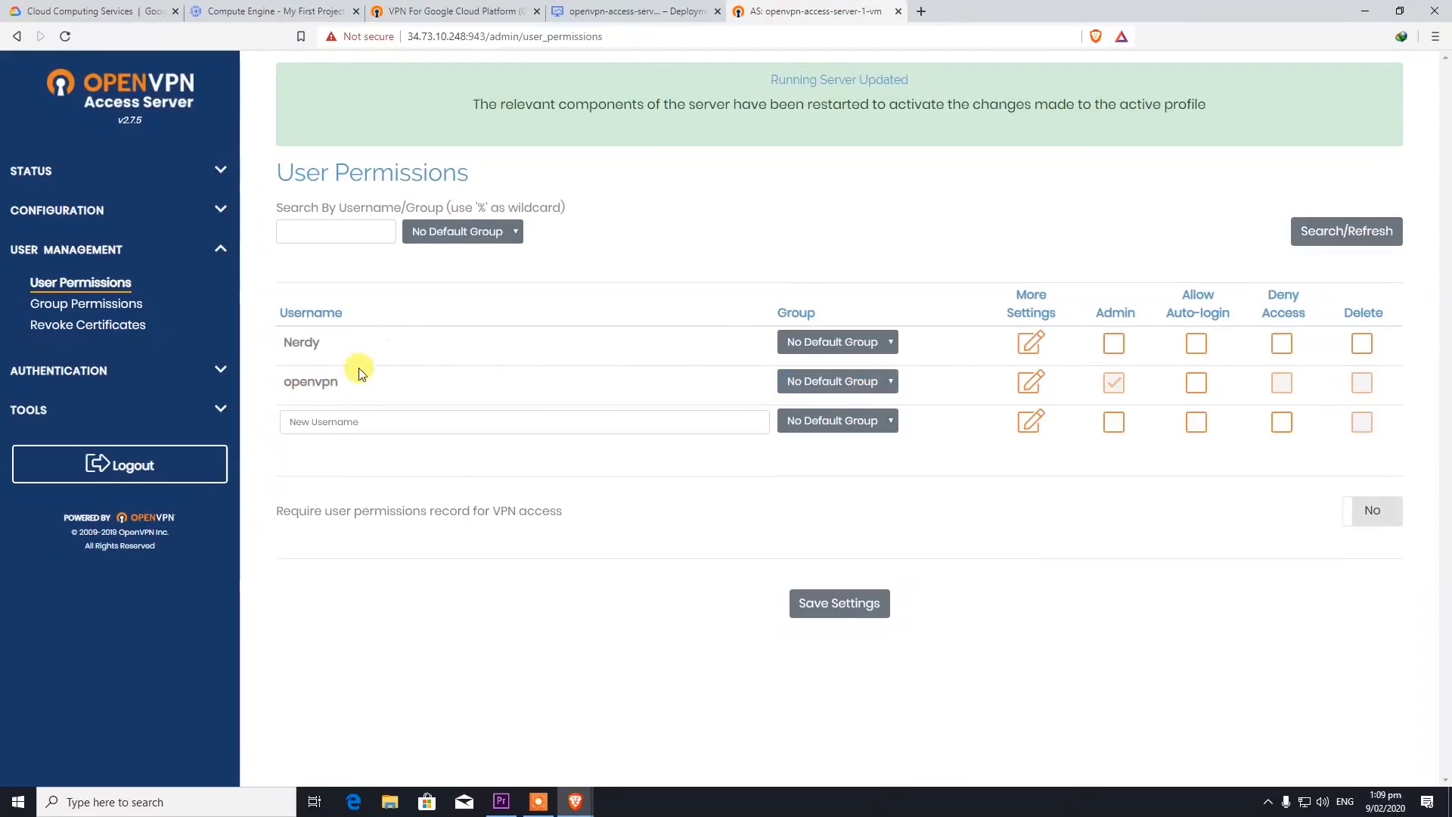
# - Give the openvpn account a local password and save the user permissions
pyautogui.click(891, 382)
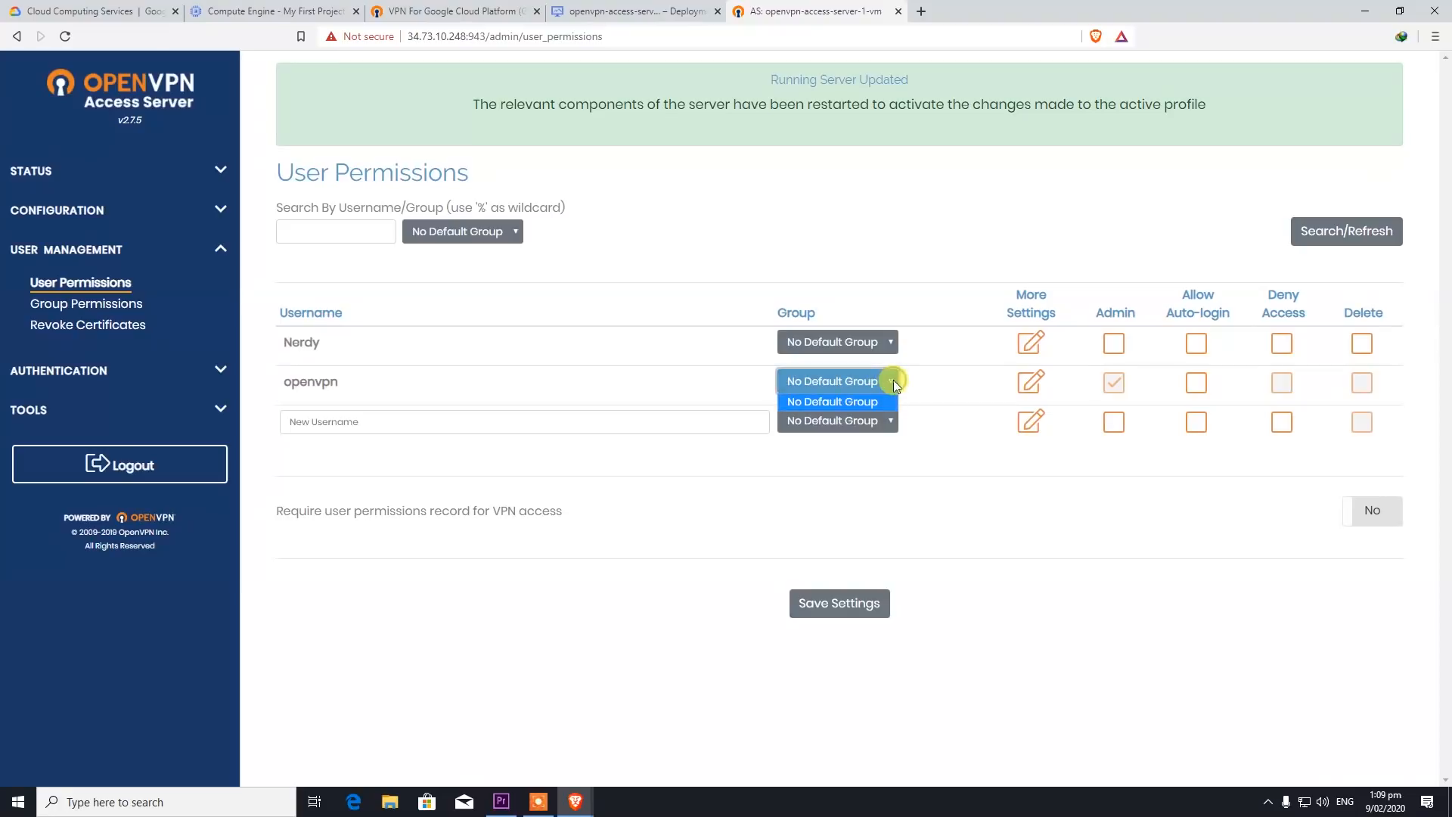
pyautogui.click(1031, 384)
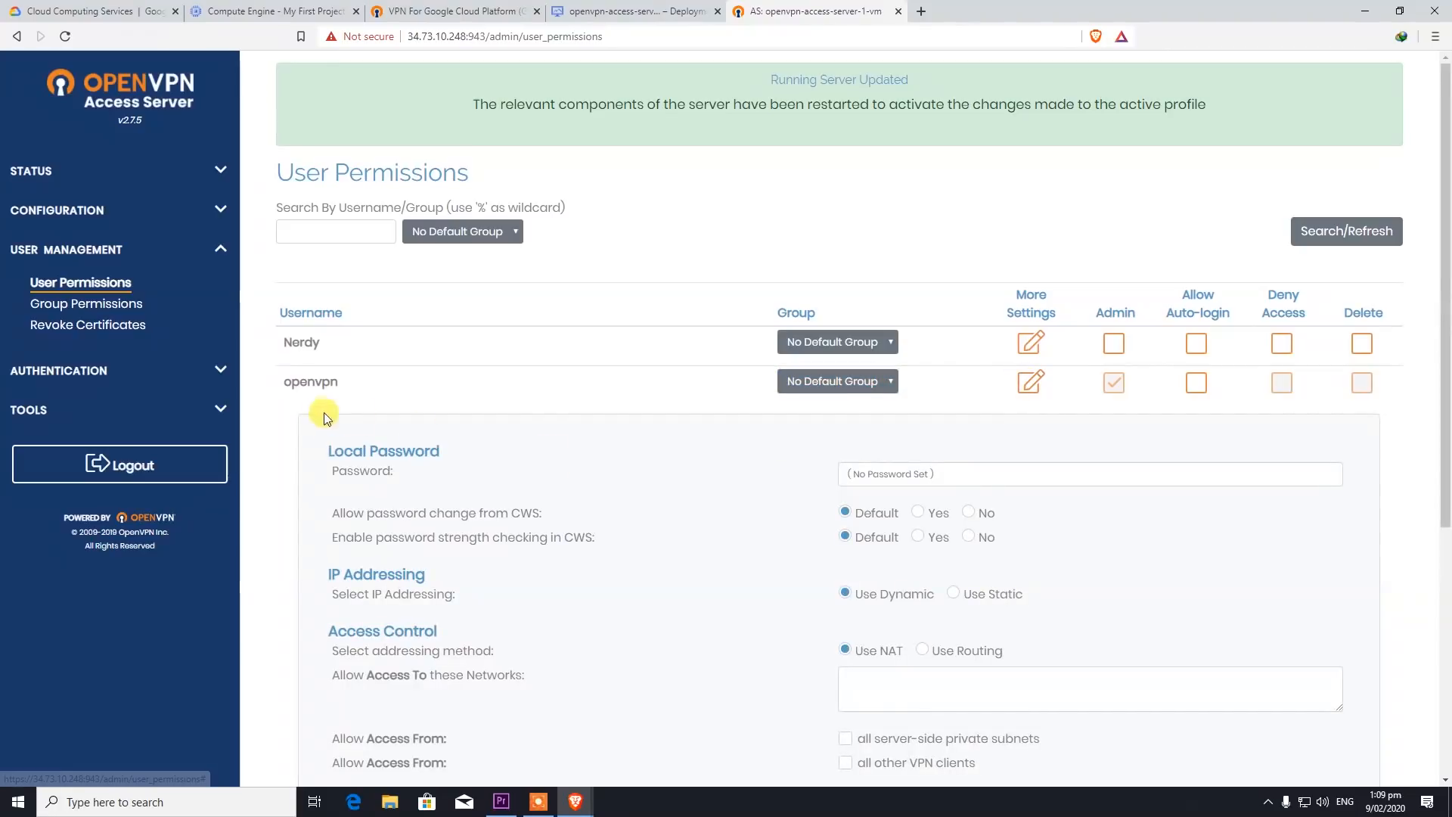
pyautogui.click(892, 477)
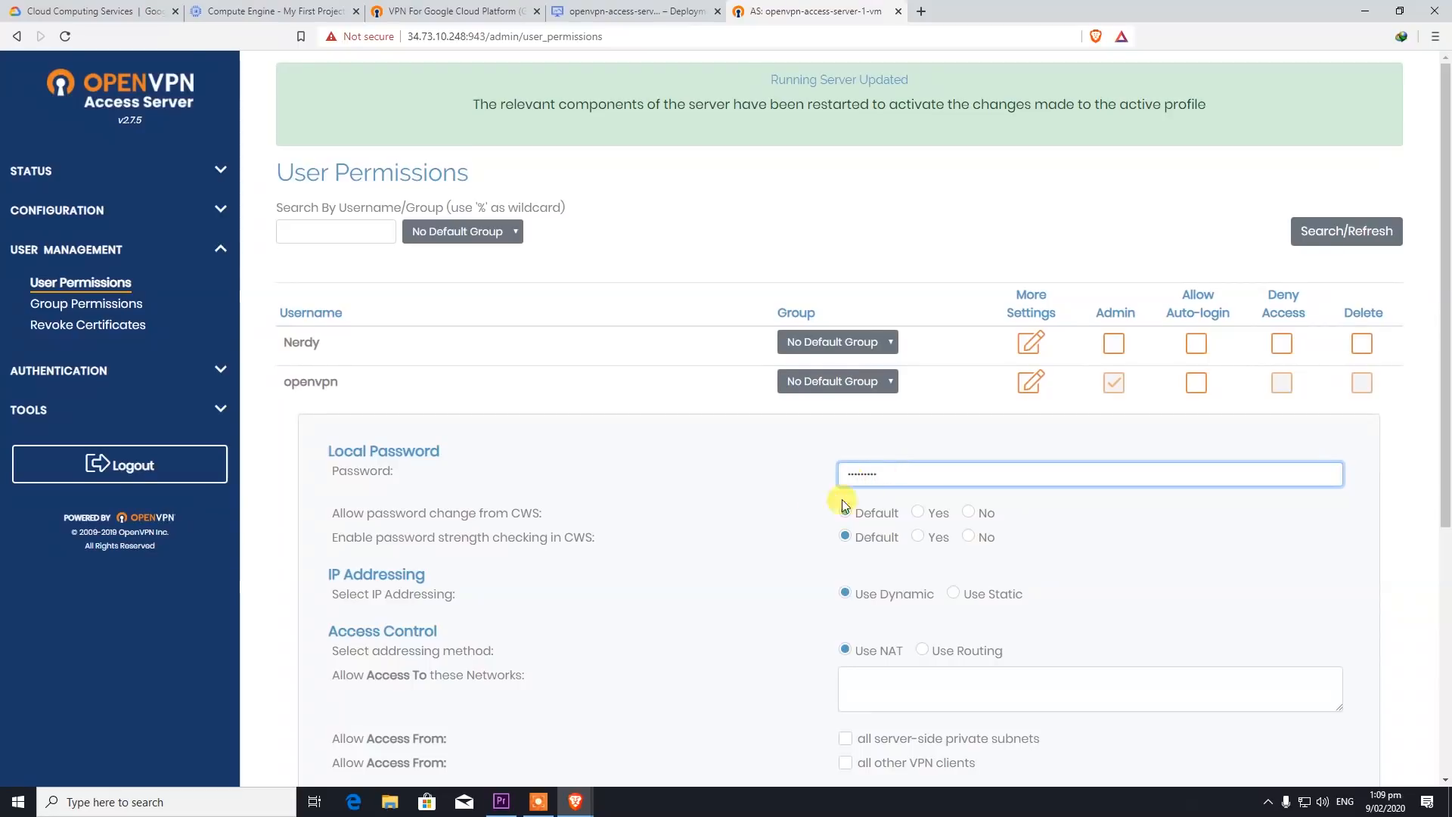
pyautogui.scroll(-5, 832, 529)
pyautogui.click(842, 745)
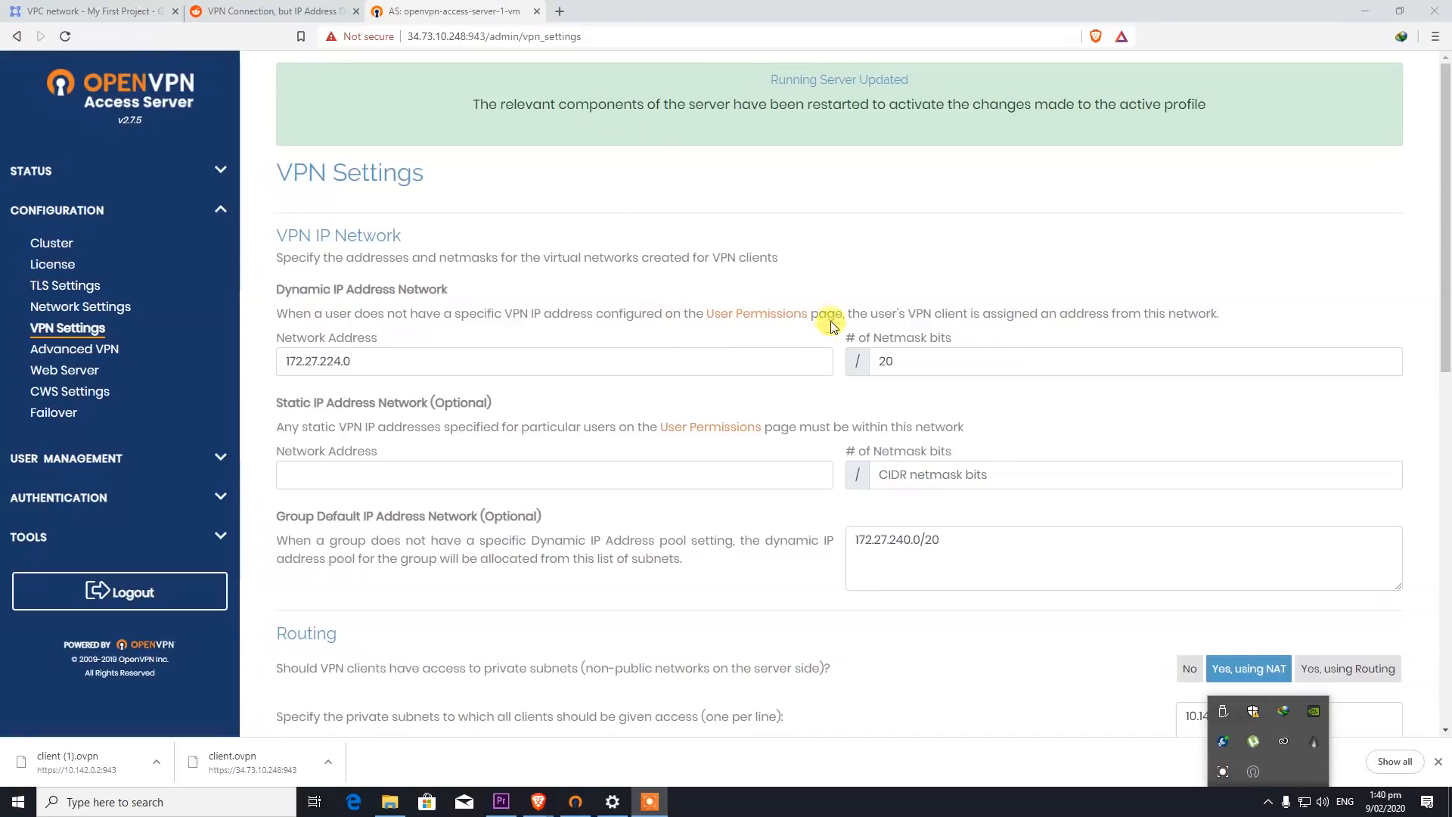
# - On the VPN Settings page, set 'route Internet traffic through the VPN' to Yes and save
pyautogui.click(69, 168)
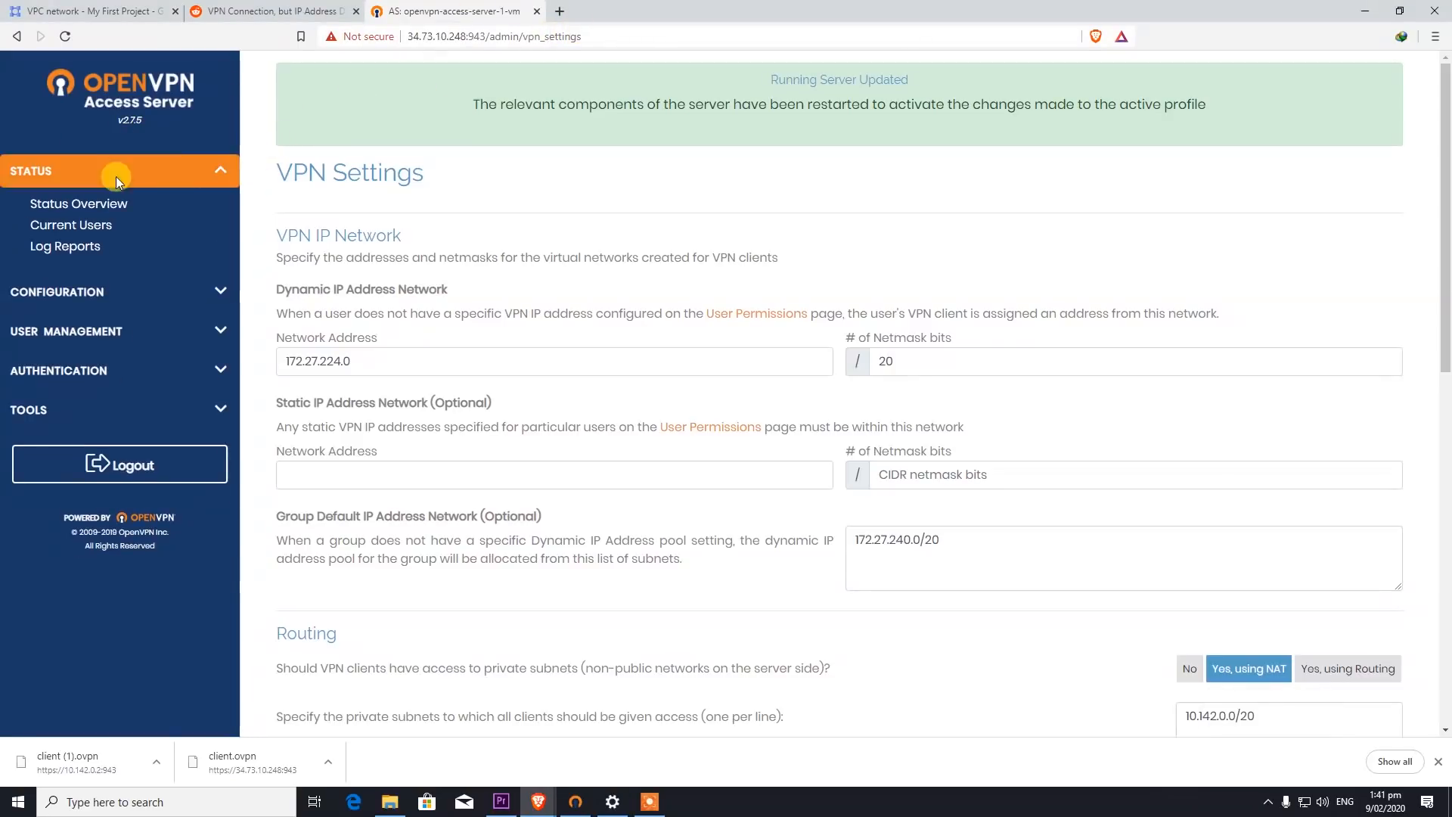
pyautogui.click(207, 297)
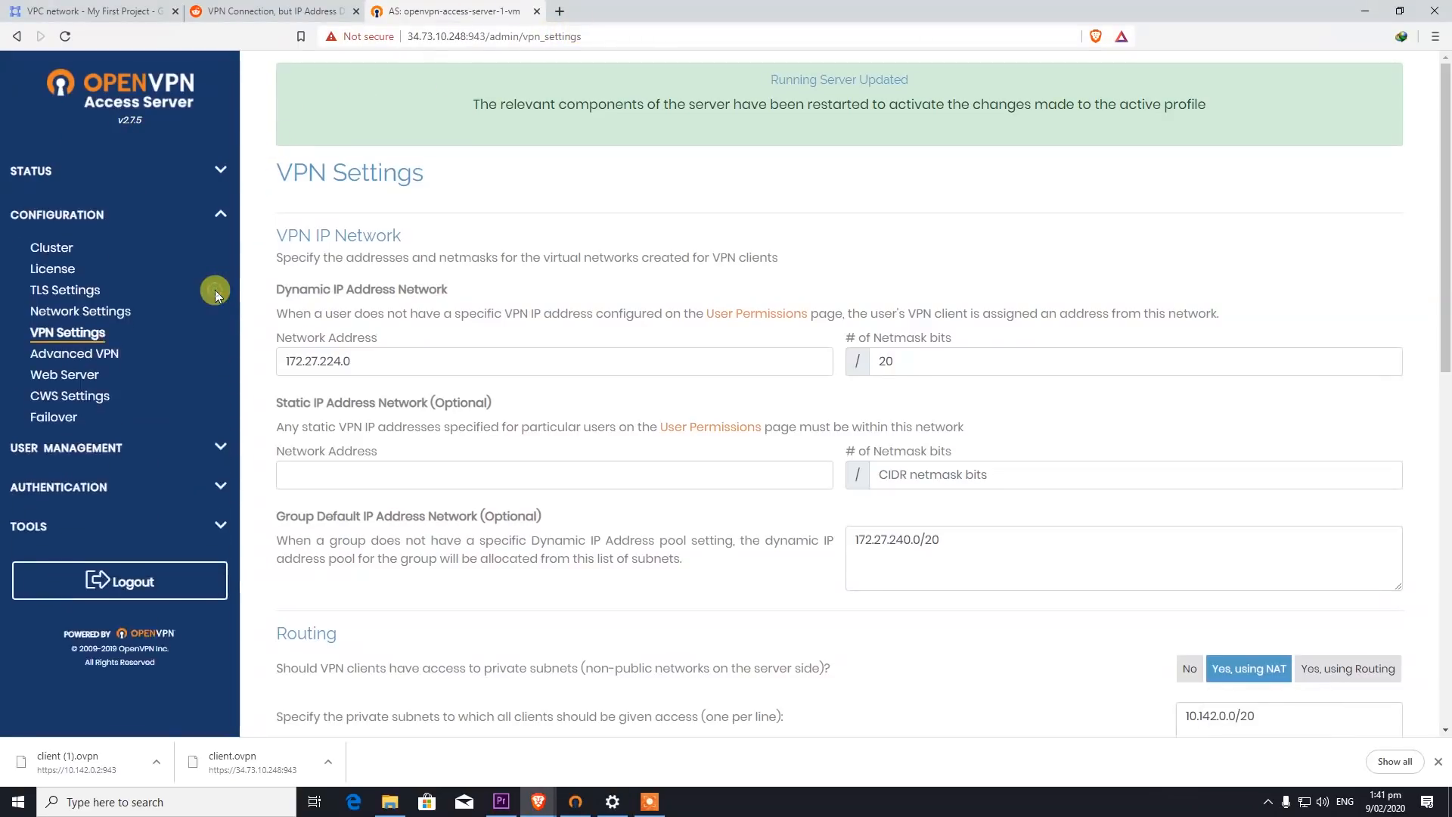
pyautogui.click(76, 333)
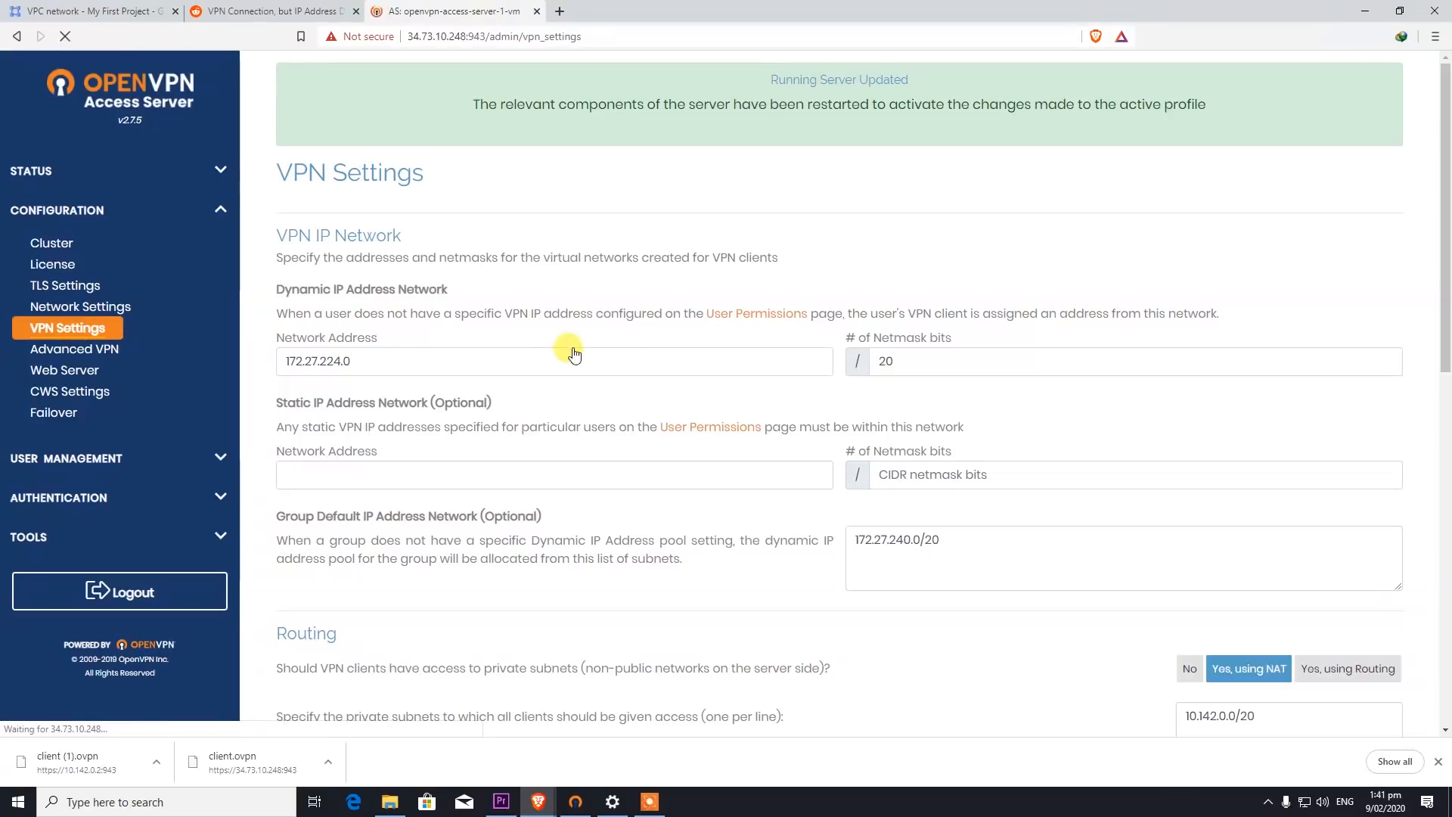
pyautogui.scroll(-5, 794, 431)
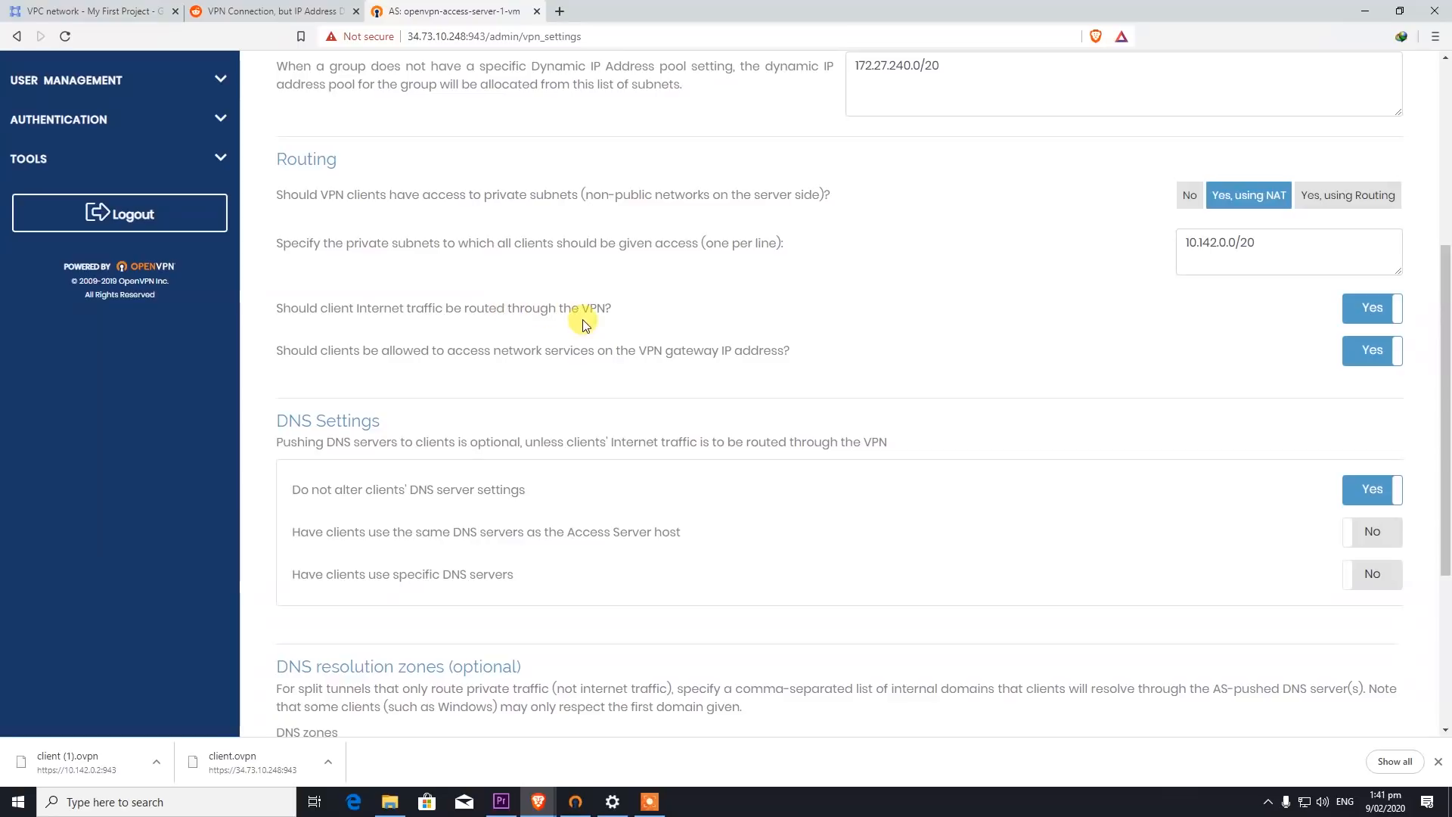
pyautogui.click(1373, 309)
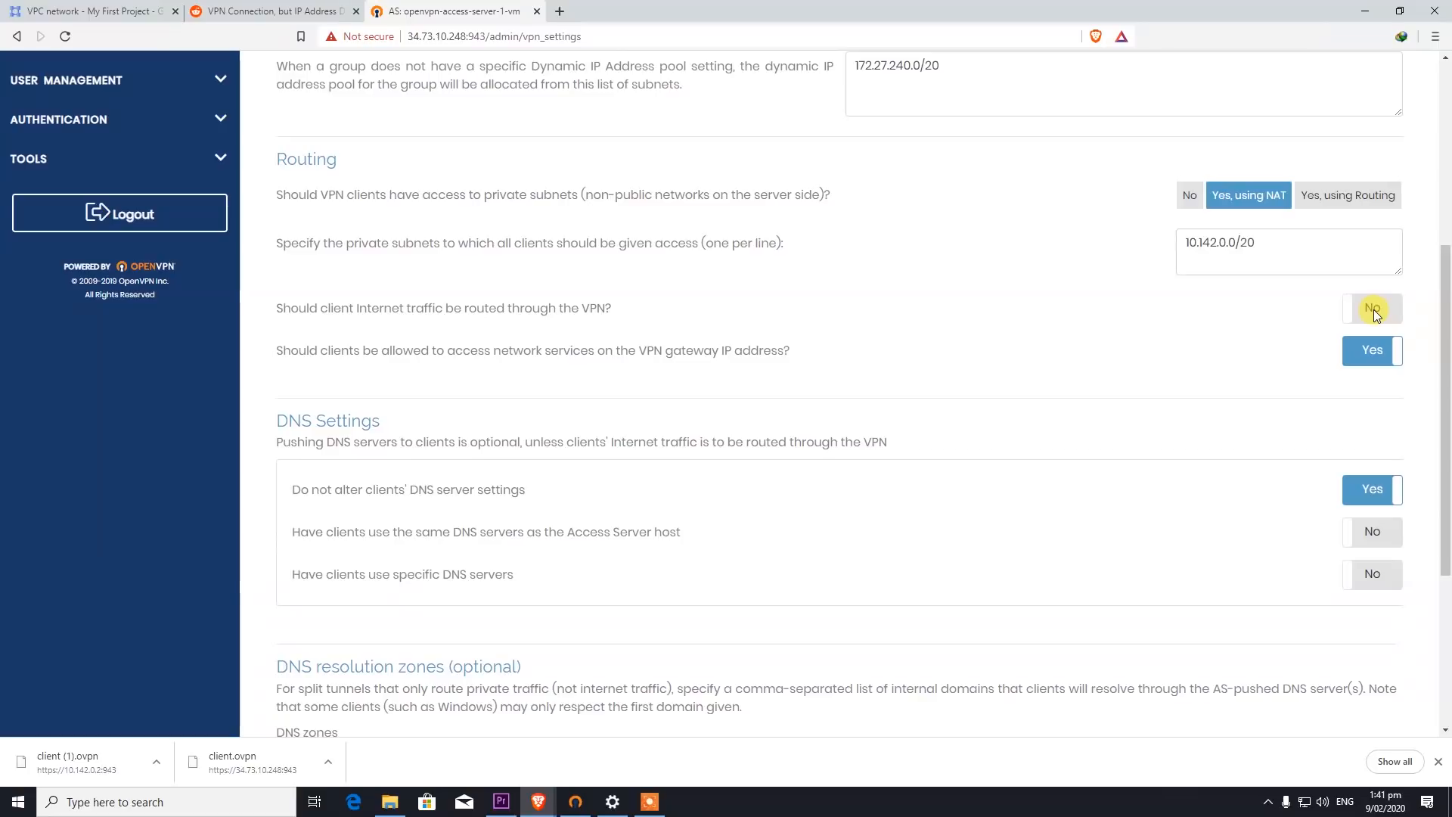
pyautogui.click(1373, 309)
pyautogui.scroll(-3, 955, 568)
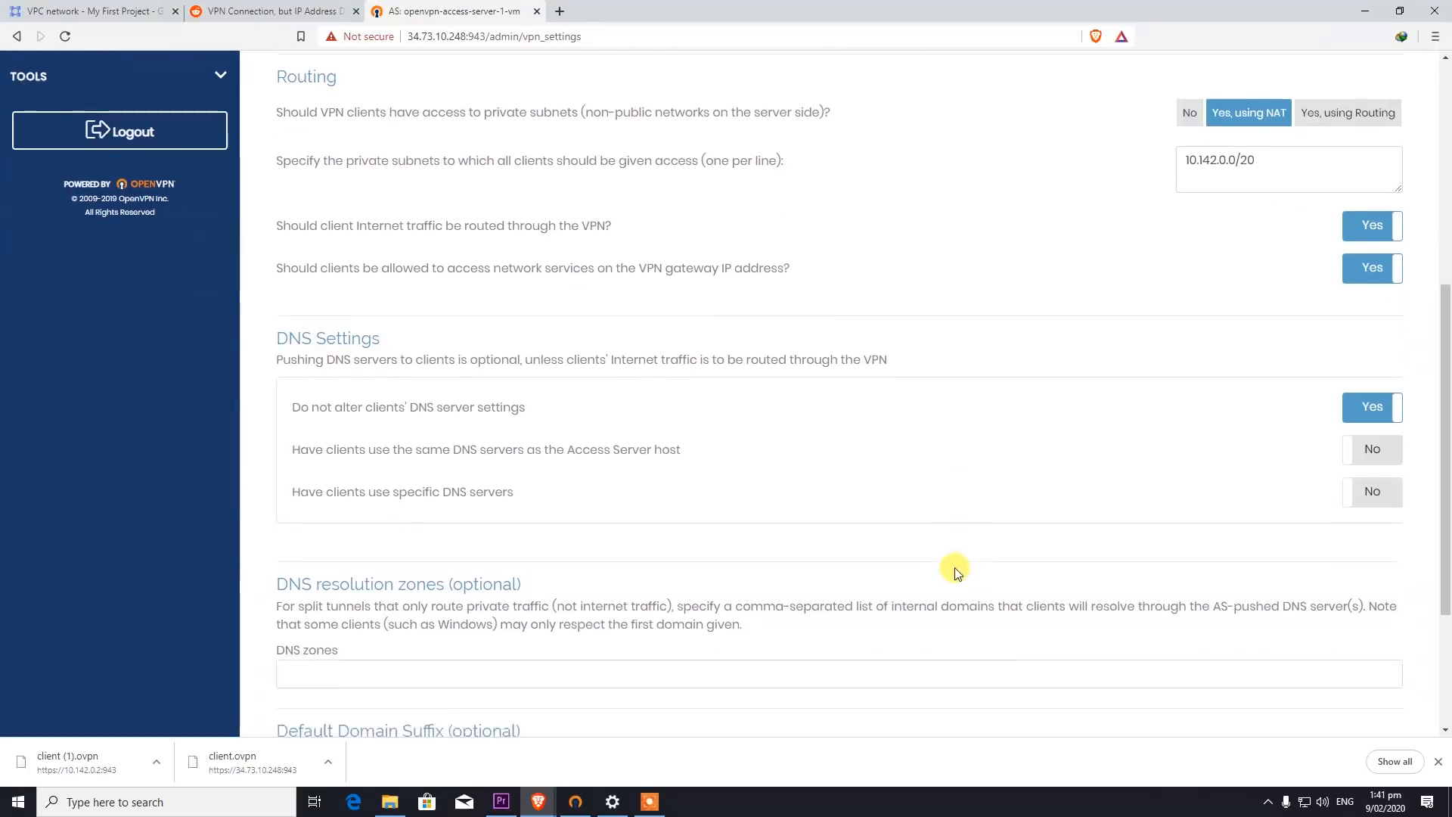
pyautogui.scroll(-1, 560, 544)
pyautogui.click(811, 694)
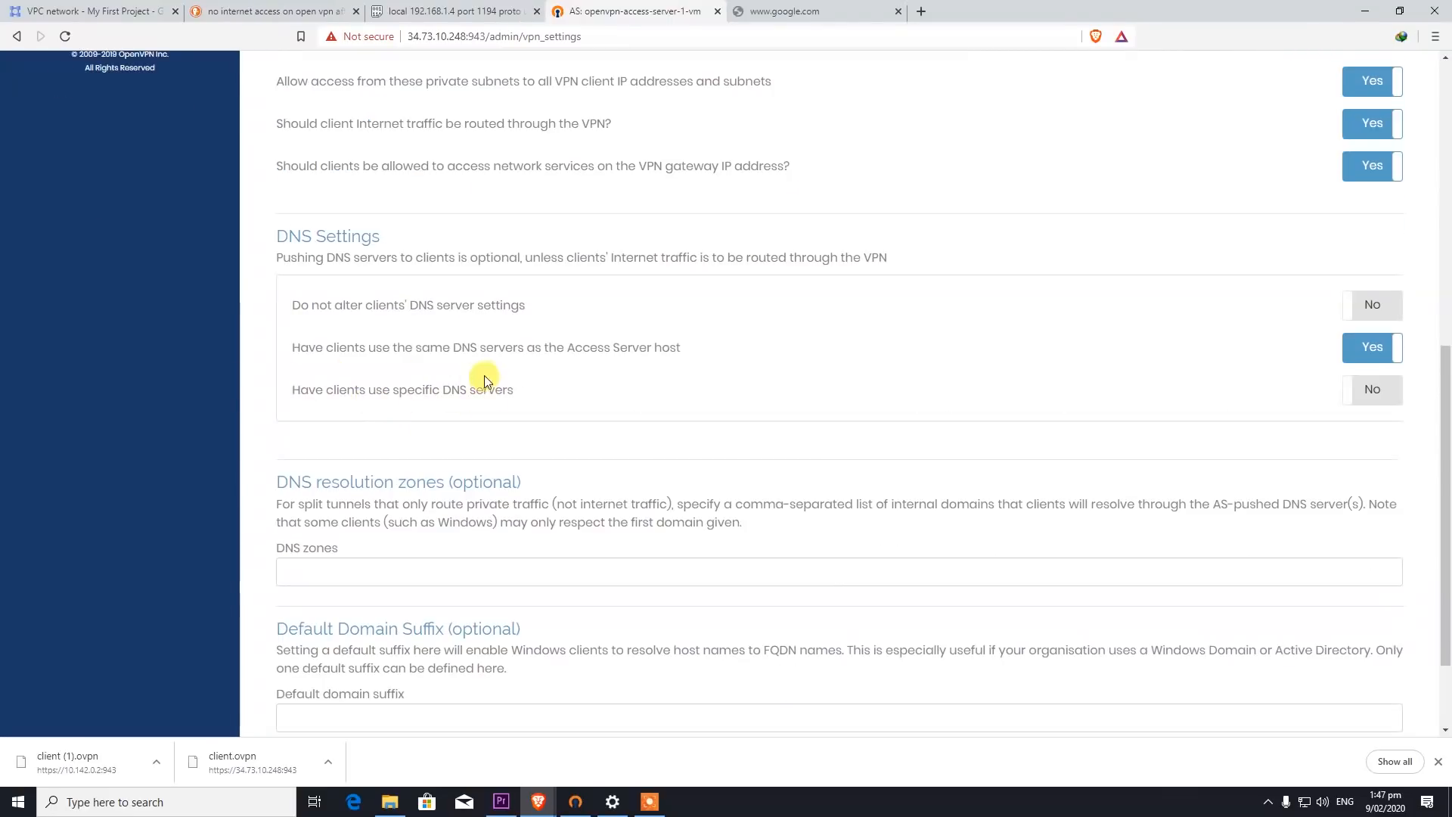
# - Push specific DNS servers to clients, primary 1.1.1.1 and secondary 8.8.8.8, and save
pyautogui.click(1370, 395)
pyautogui.click(492, 473)
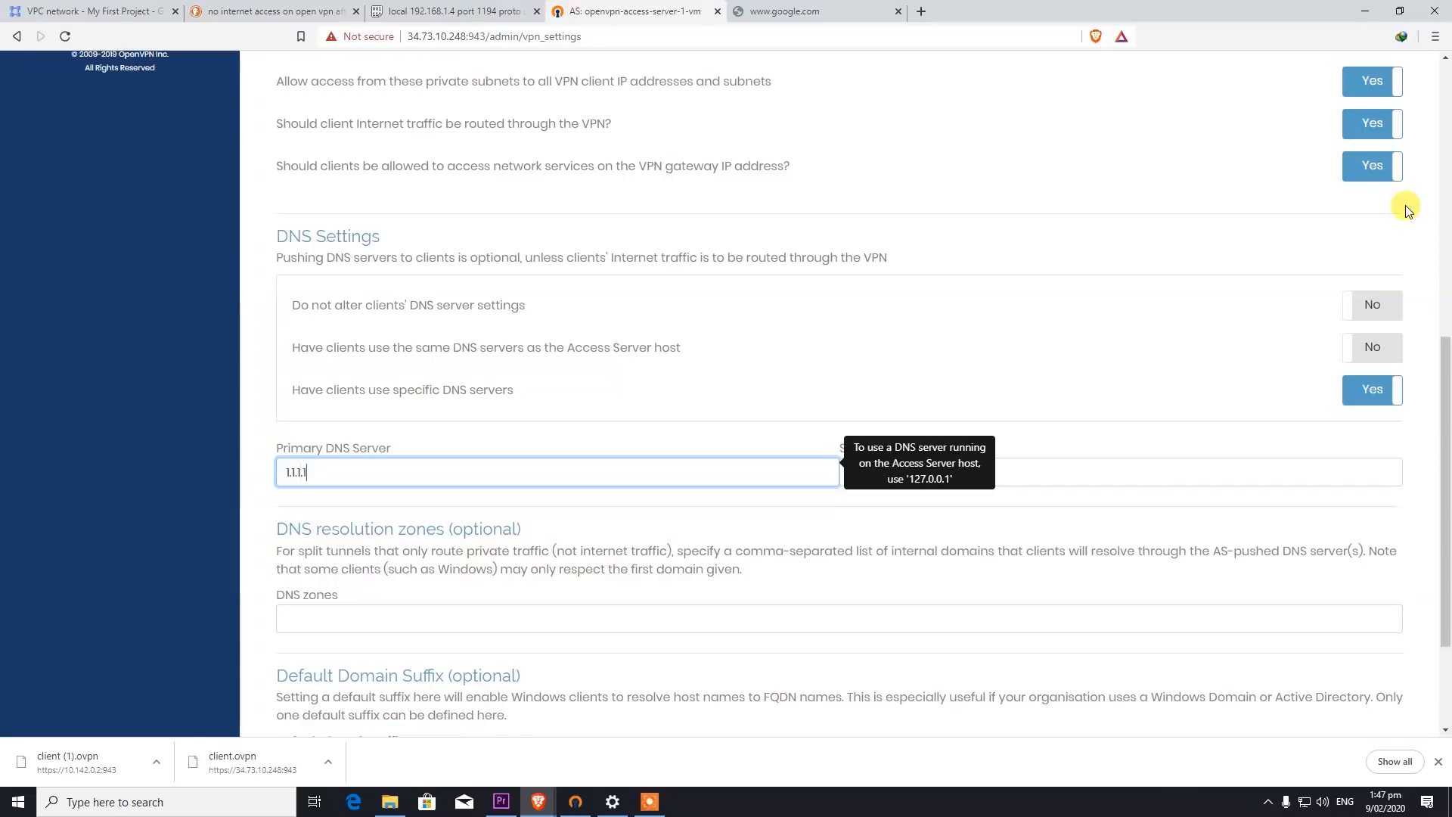
pyautogui.click(794, 512)
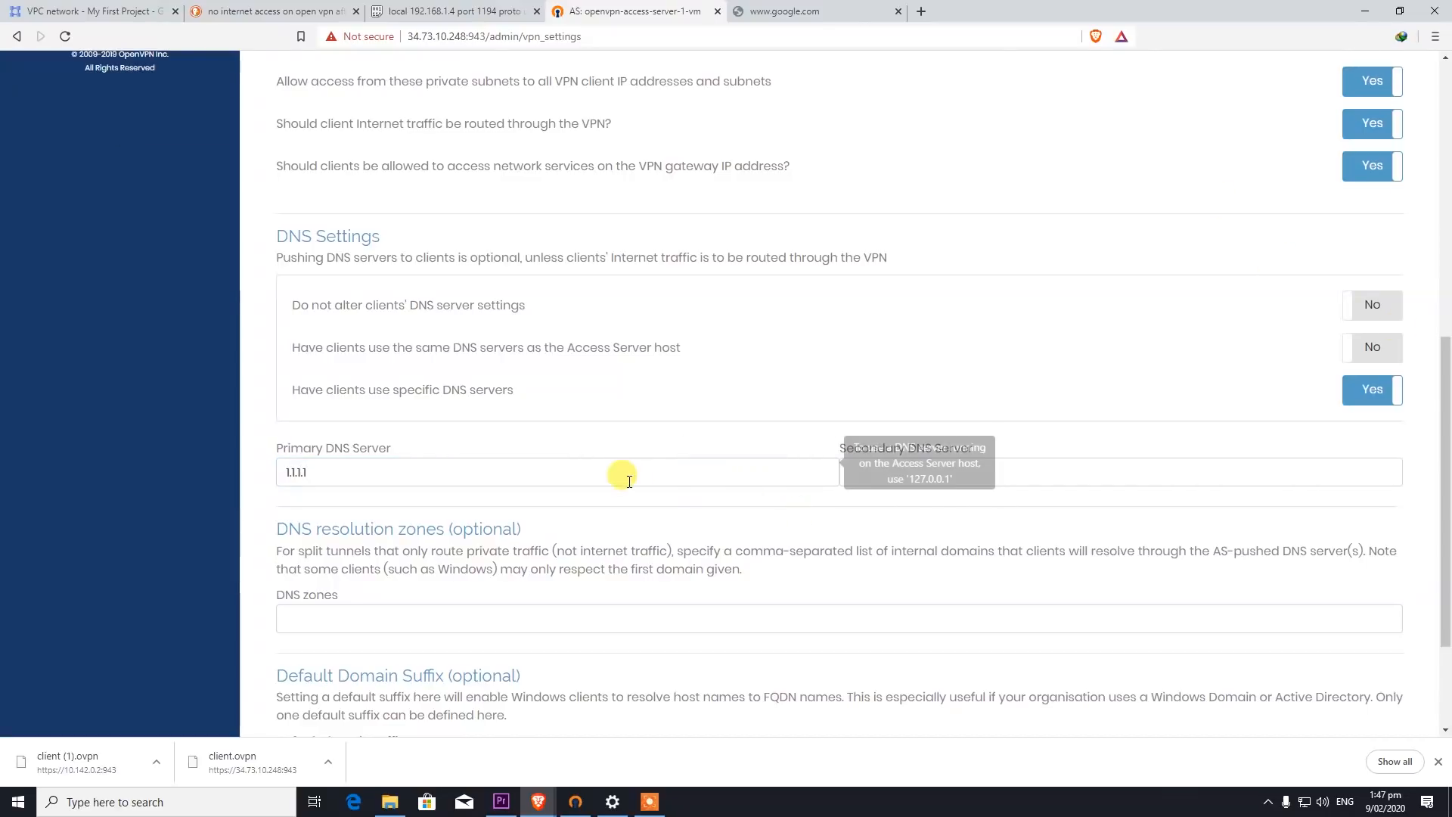
pyautogui.click(893, 474)
pyautogui.click(895, 474)
pyautogui.write('8.8.78')
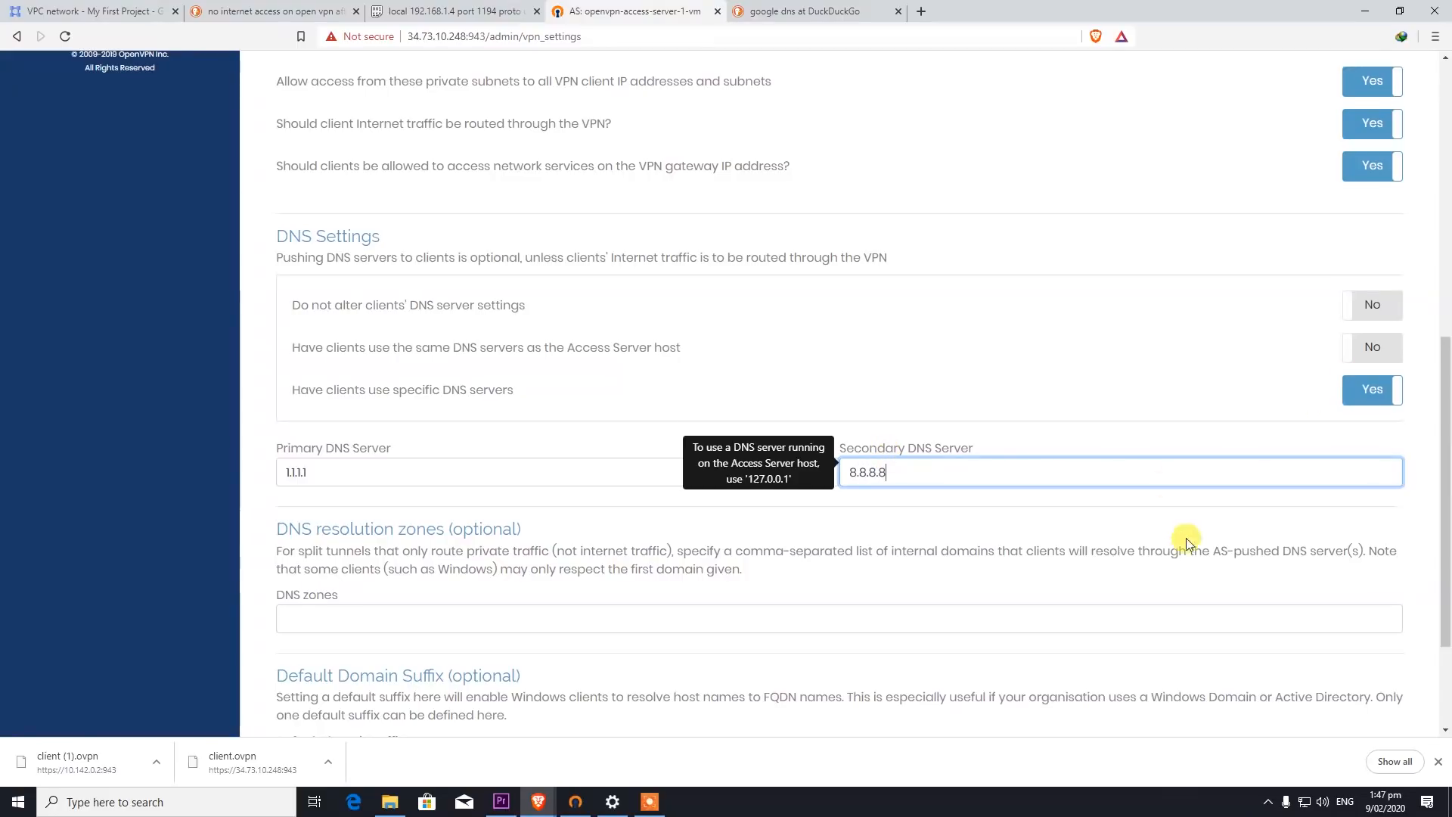
pyautogui.scroll(-3, 1177, 509)
pyautogui.click(812, 694)
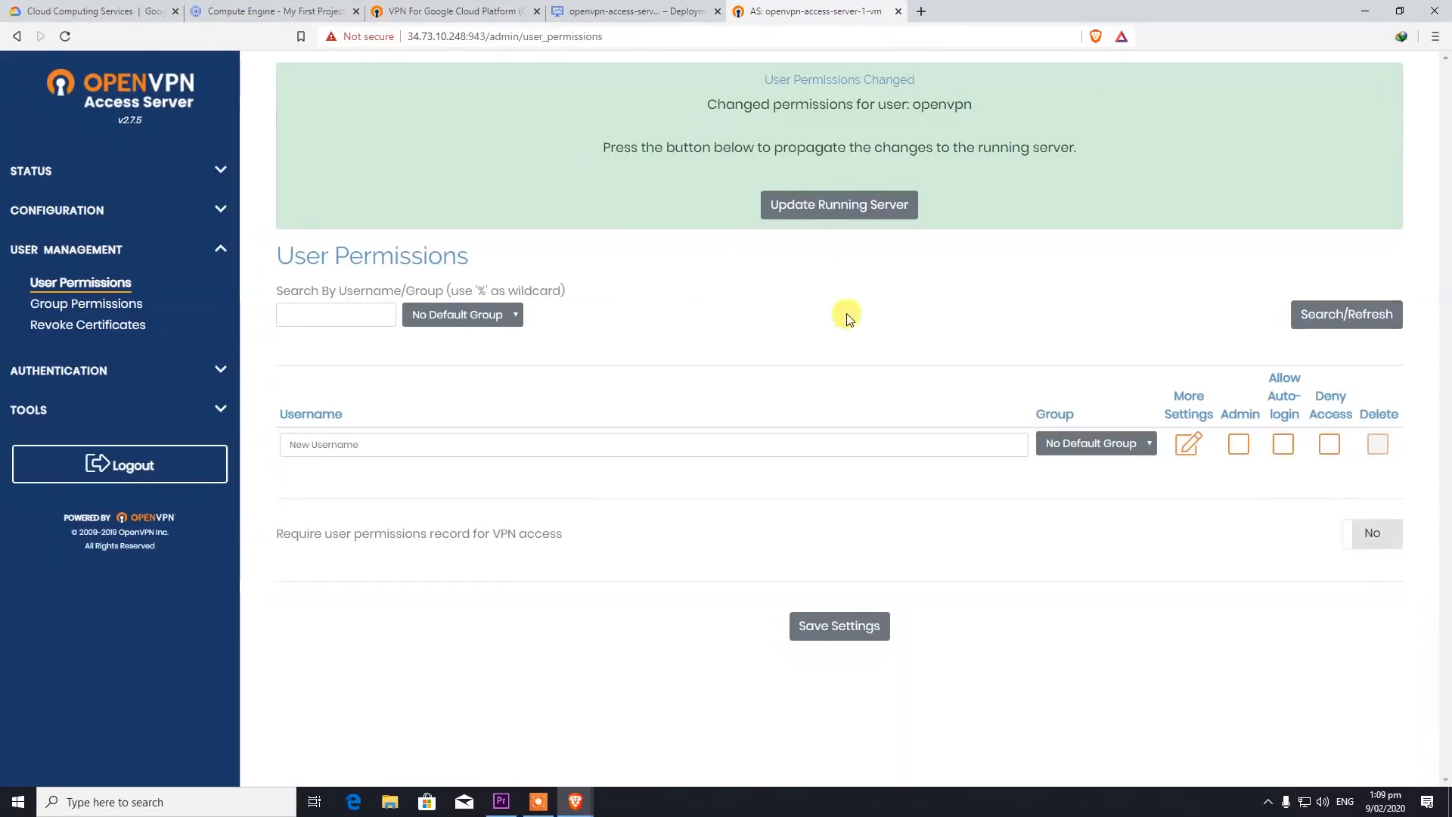
# - Update the running server and strip the admin path from the URL to reach the user login page
pyautogui.click(806, 206)
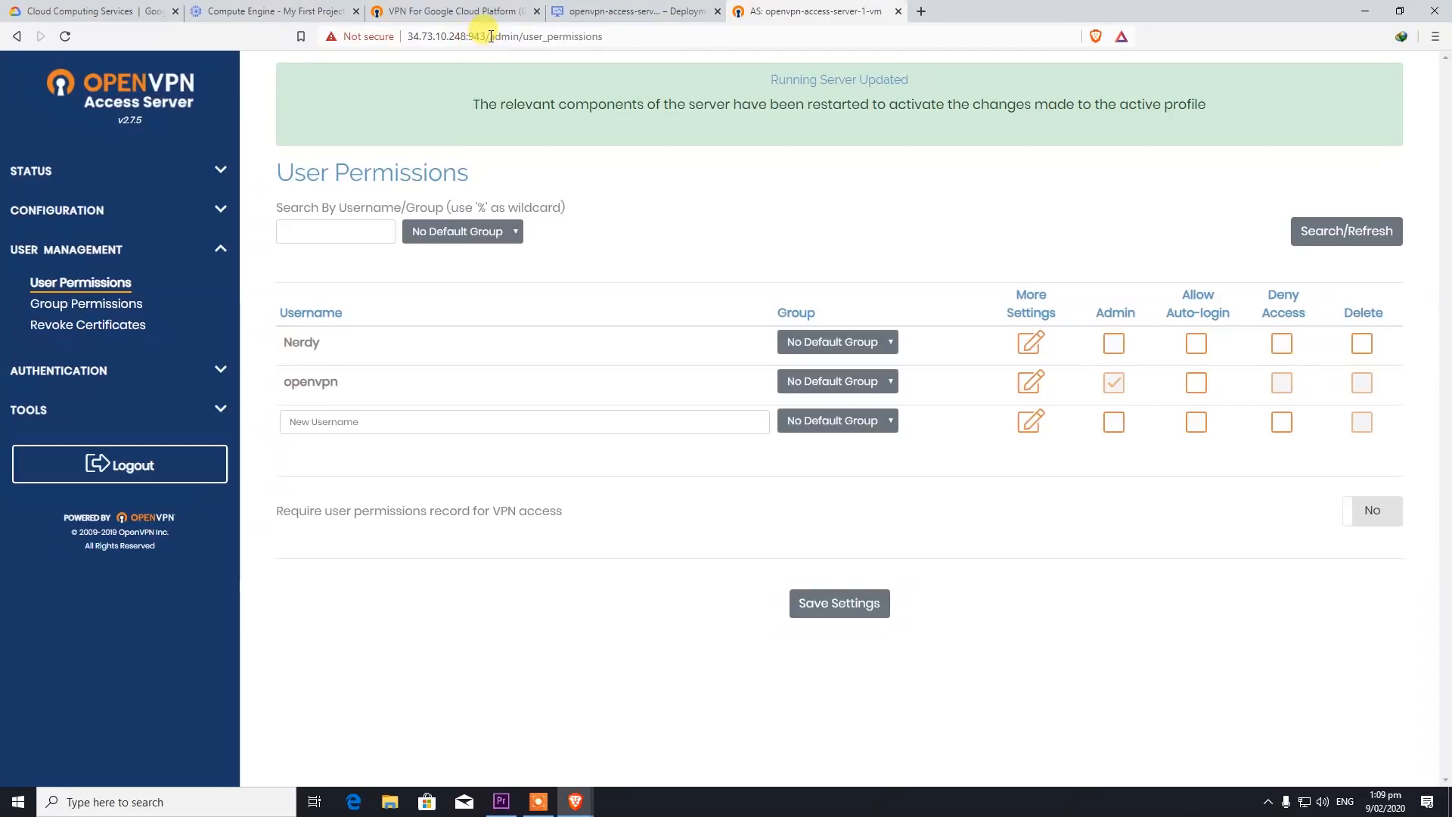
pyautogui.moveTo(489, 37); pyautogui.dragTo(633, 41)
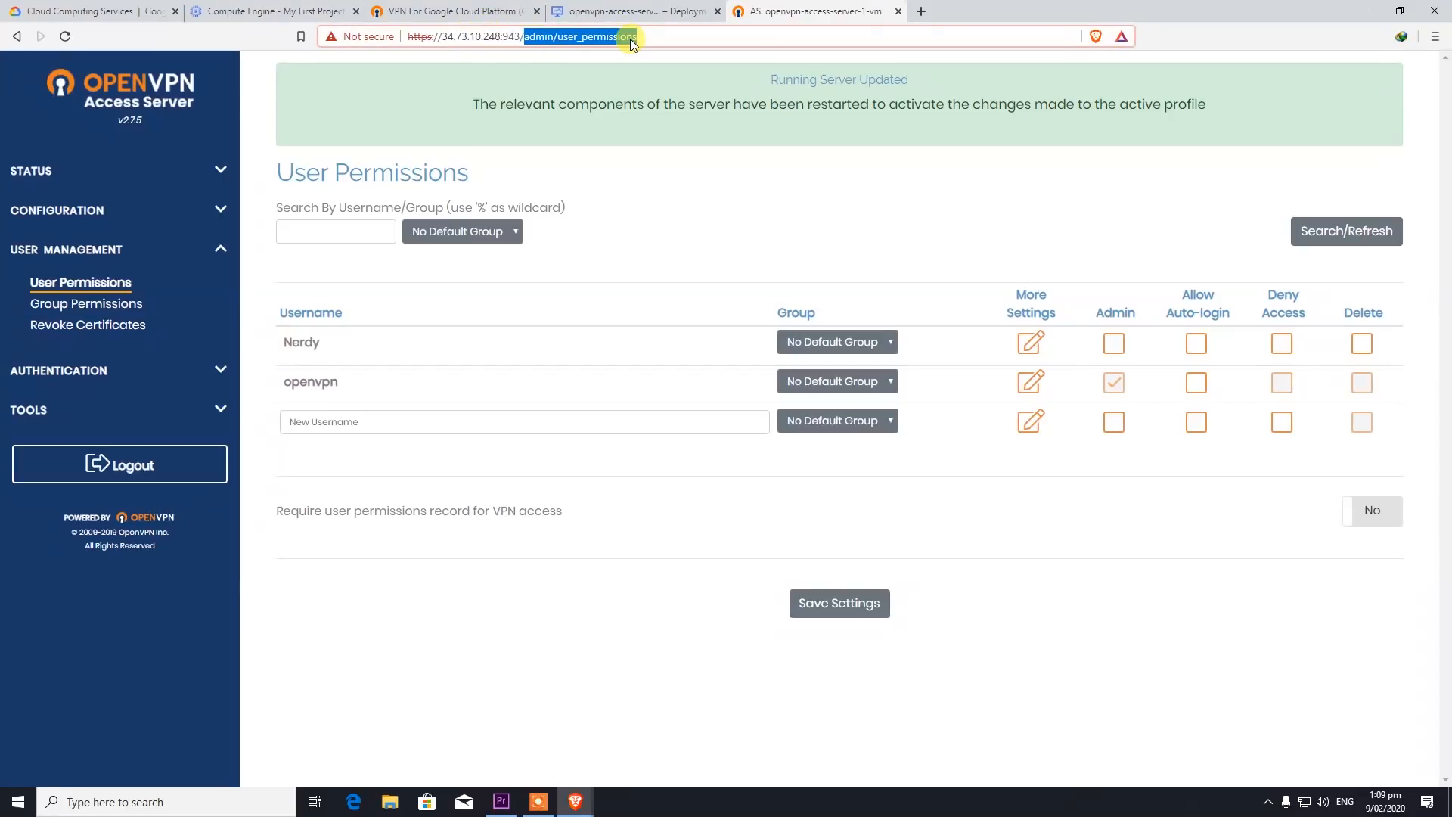
pyautogui.press('BackSpace')
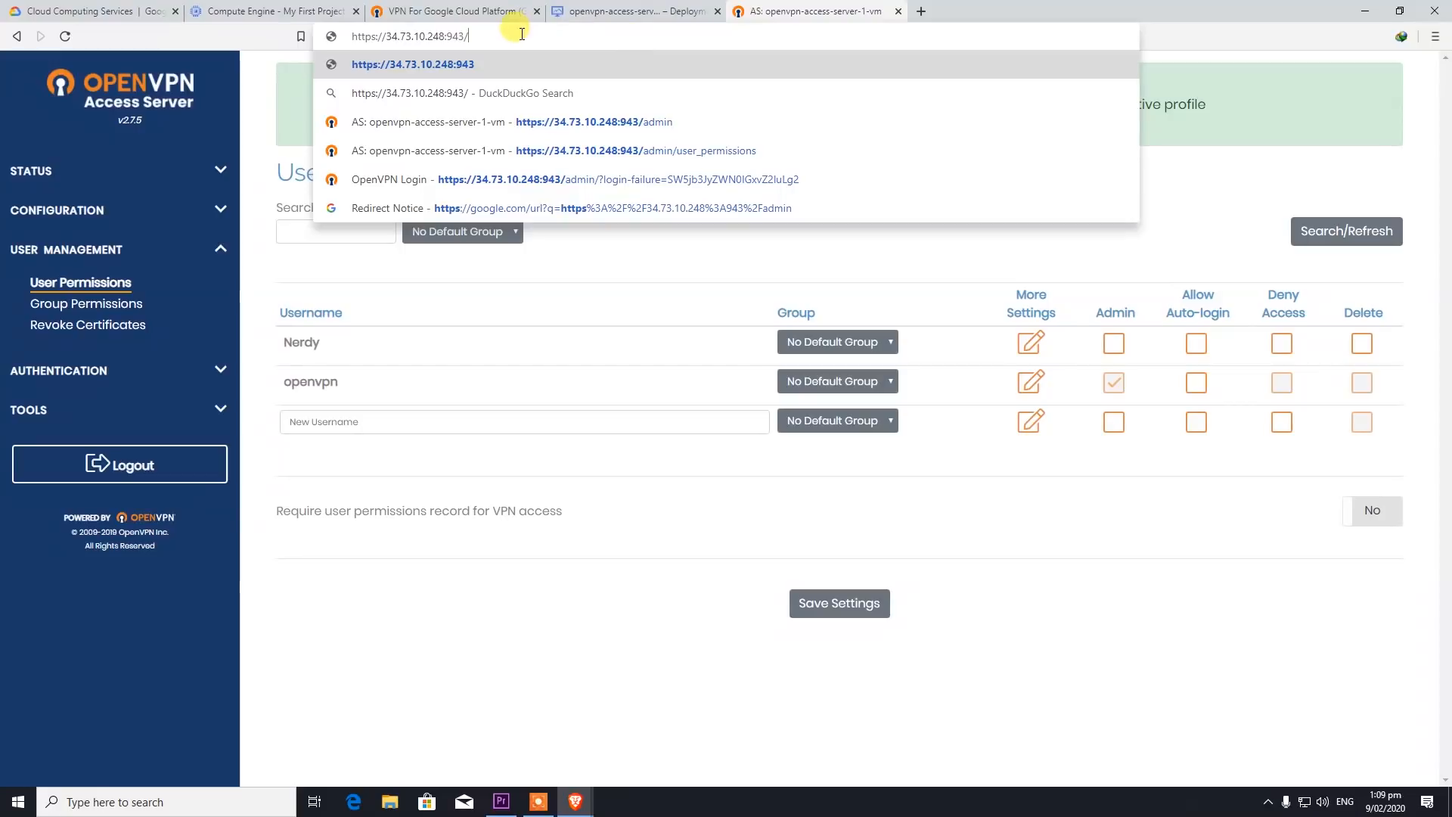
pyautogui.press('Return')
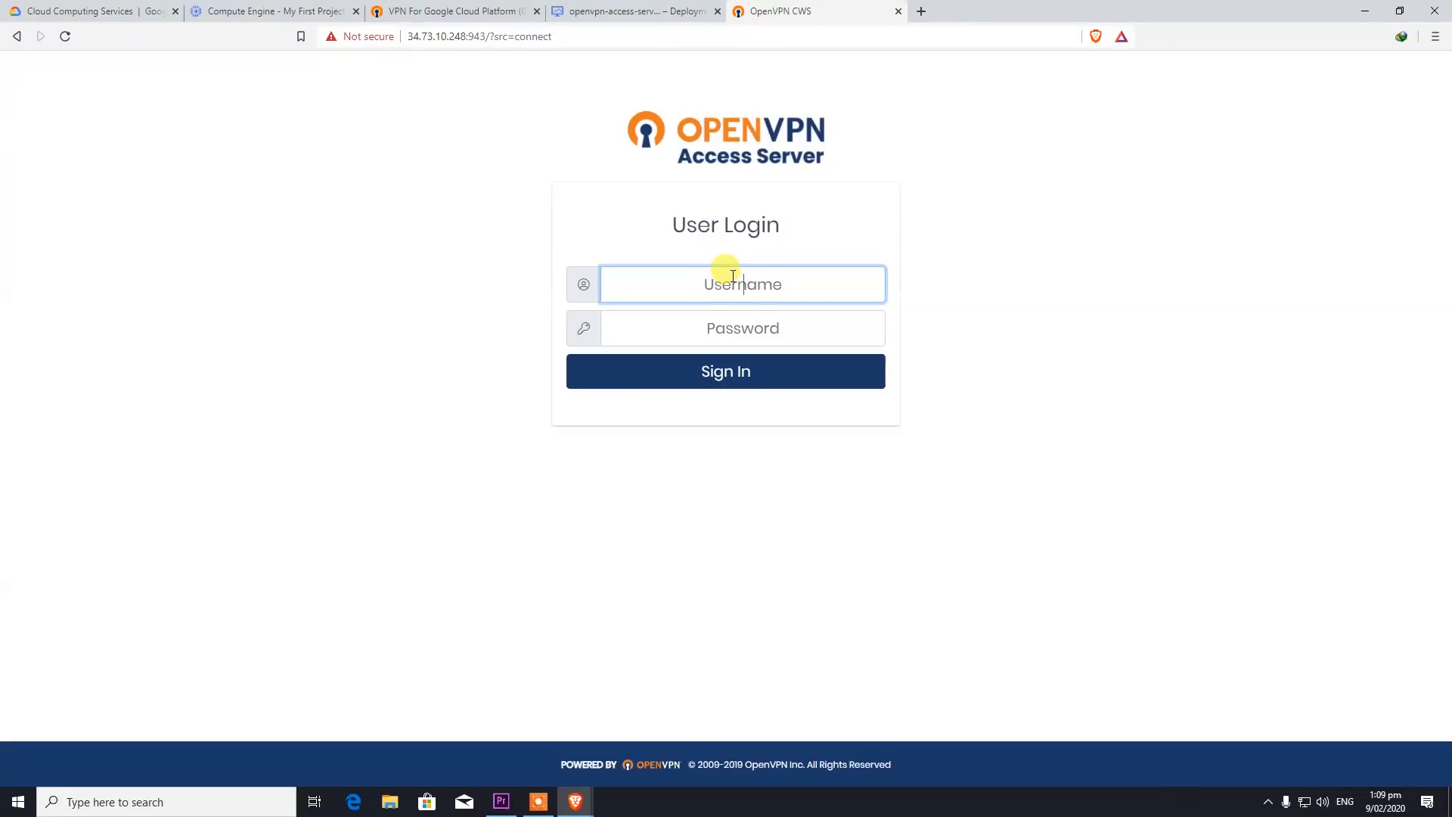
# - Sign in to the user portal with the VPN user's username and password
pyautogui.write('Nerdy')
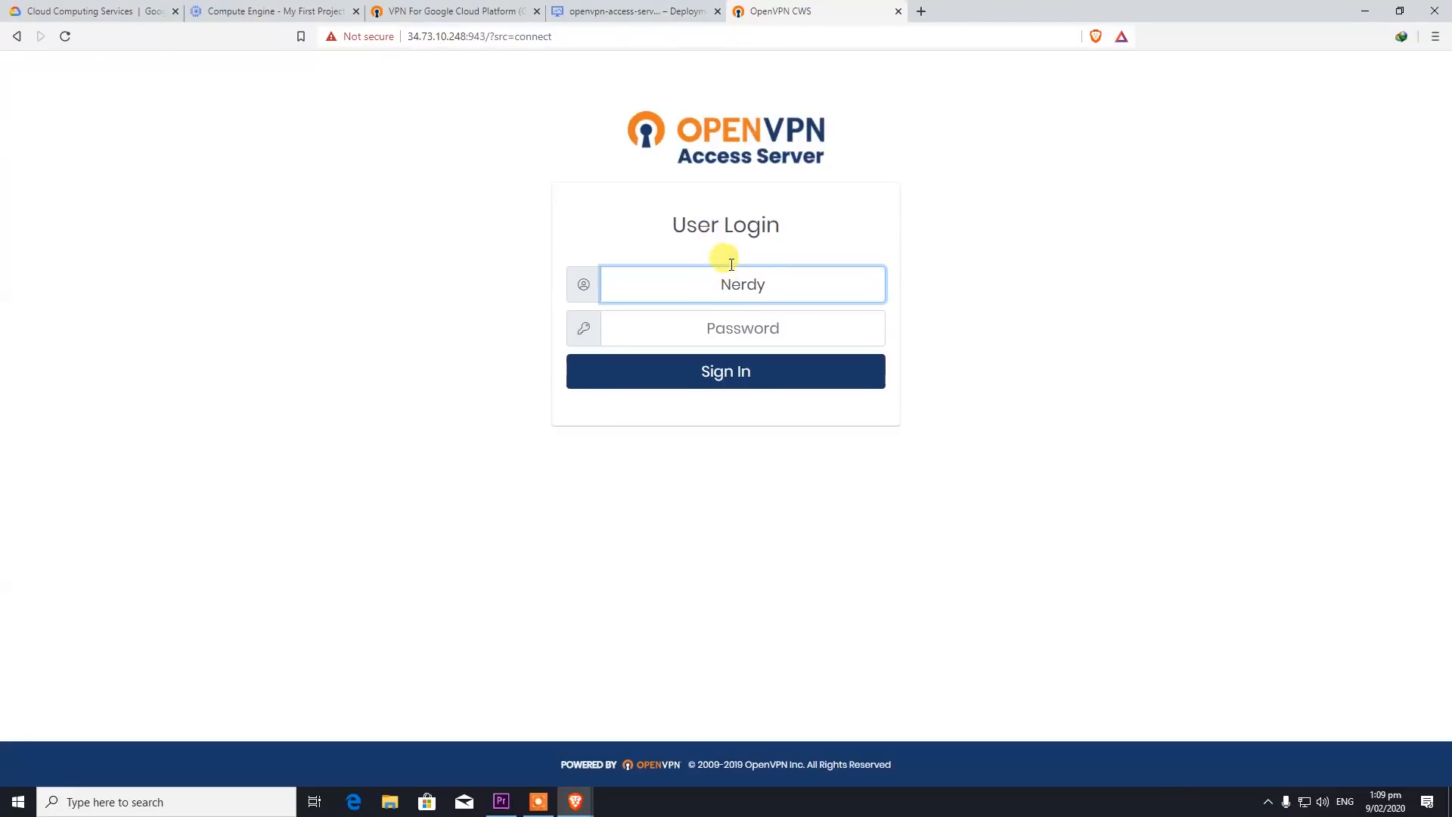
pyautogui.click(552, 36)
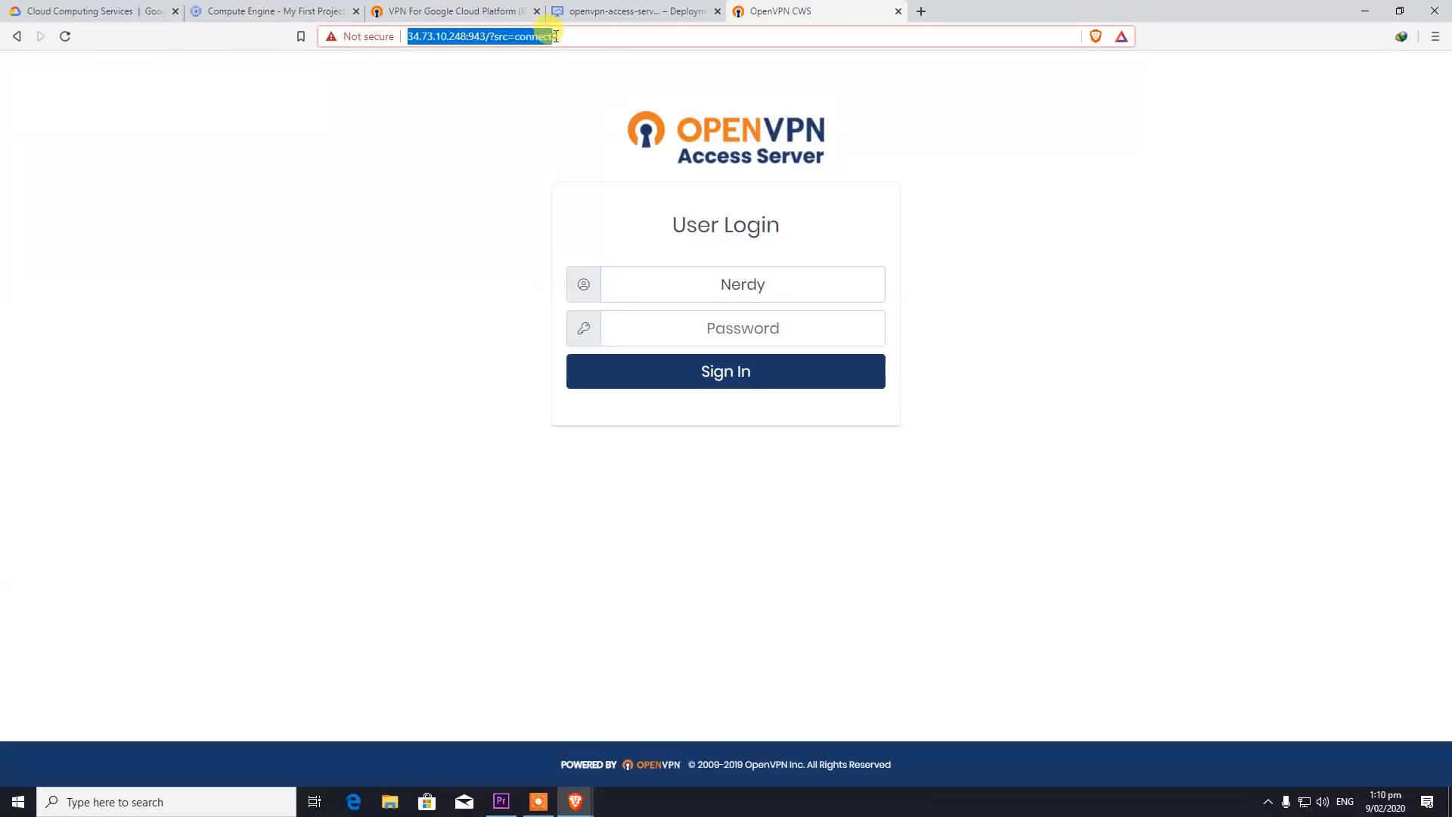
pyautogui.click(498, 38)
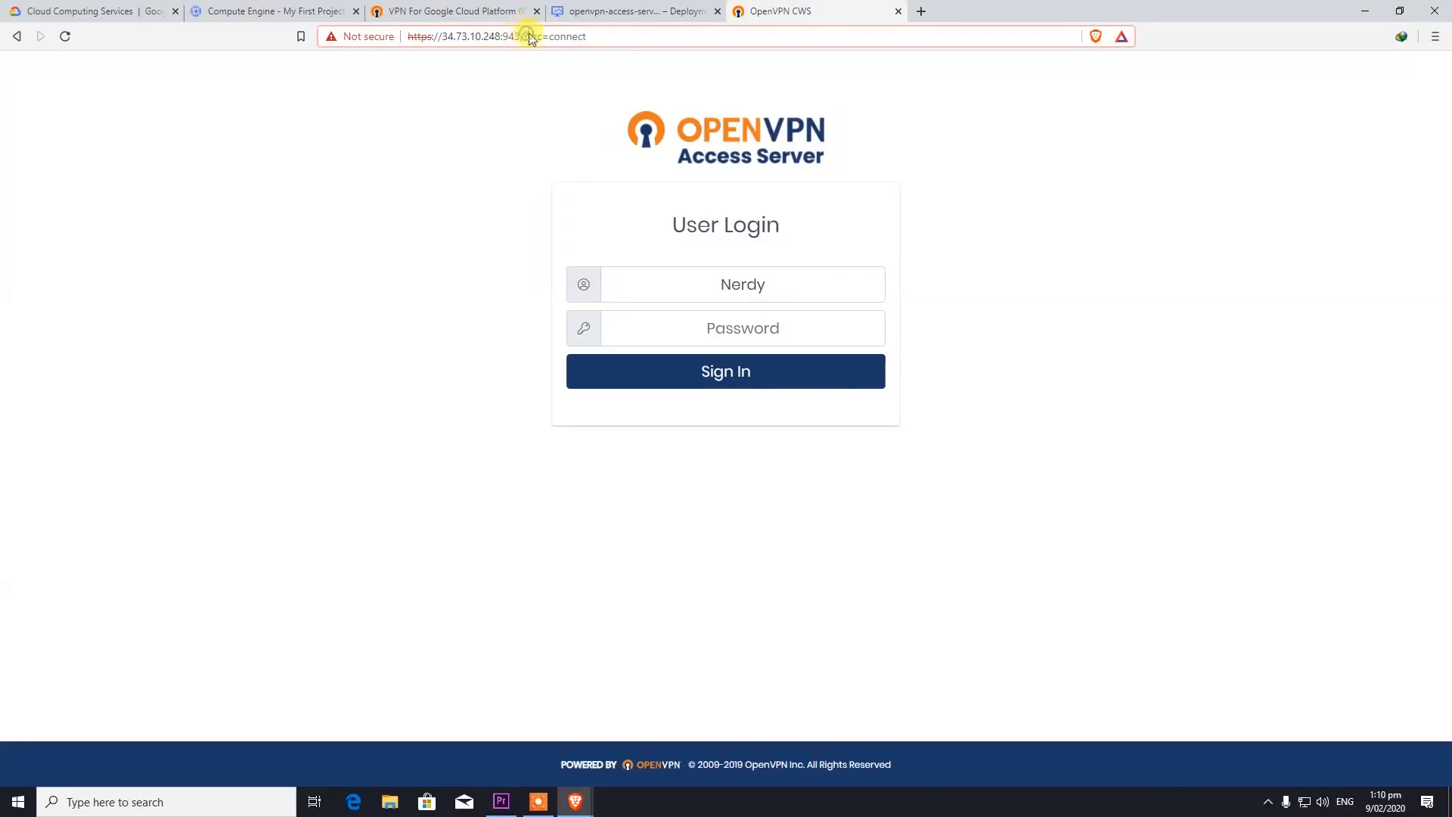
pyautogui.write('admin')
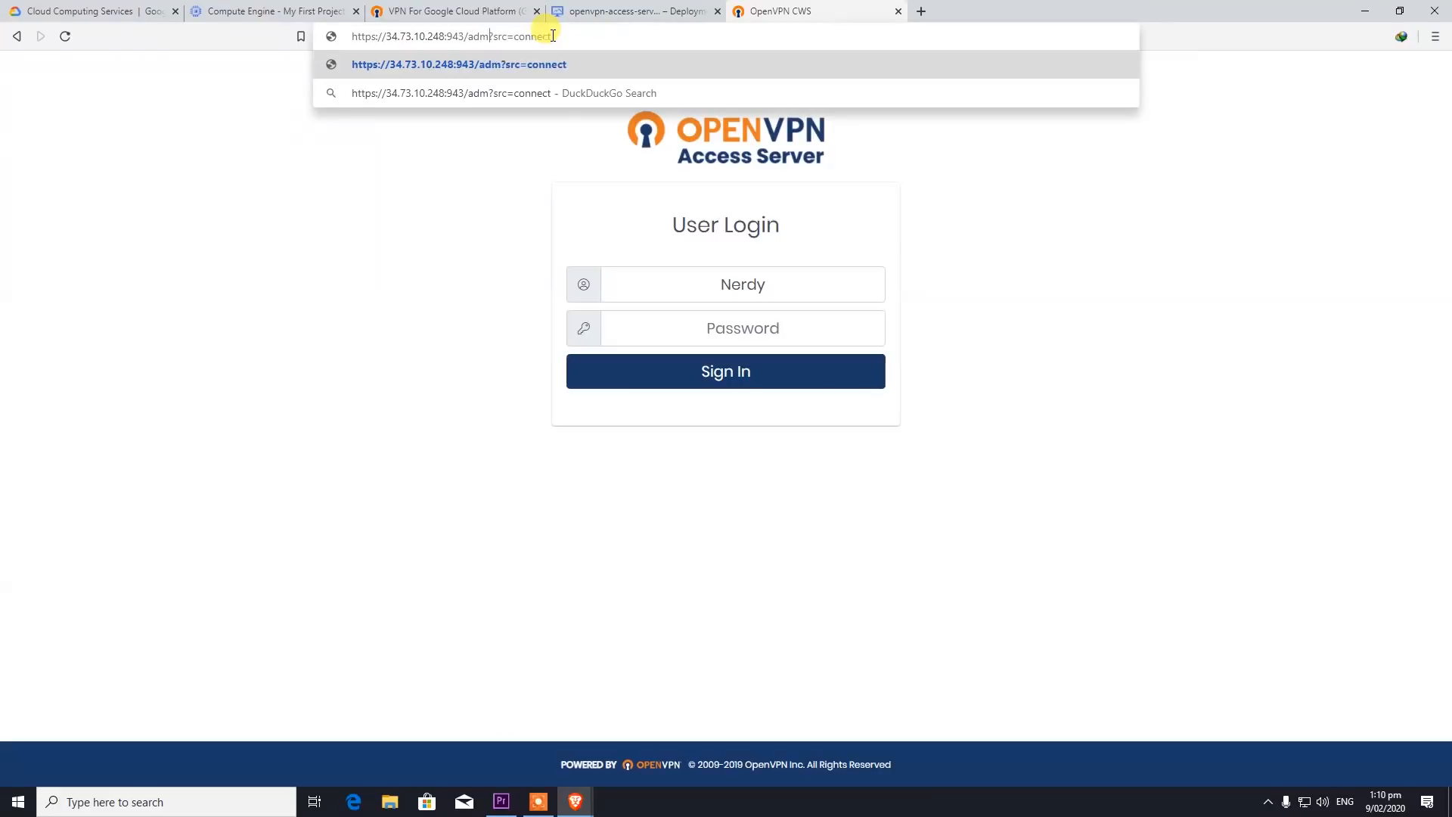
pyautogui.press('BackSpace')
pyautogui.press('BackSpace')
pyautogui.press('BackSpace')
pyautogui.press('BackSpace')
pyautogui.press('BackSpace')
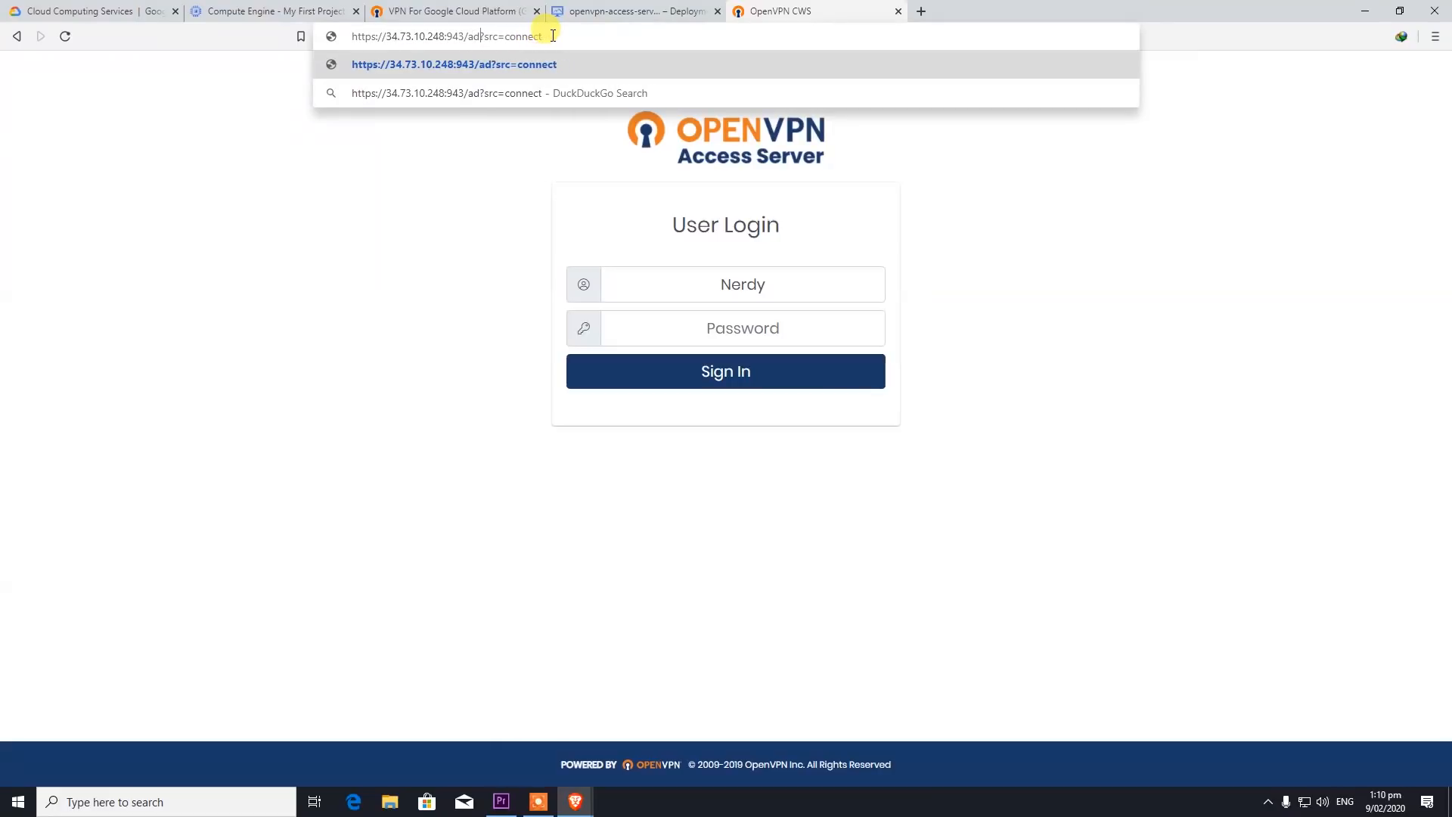
pyautogui.click(449, 187)
pyautogui.click(772, 327)
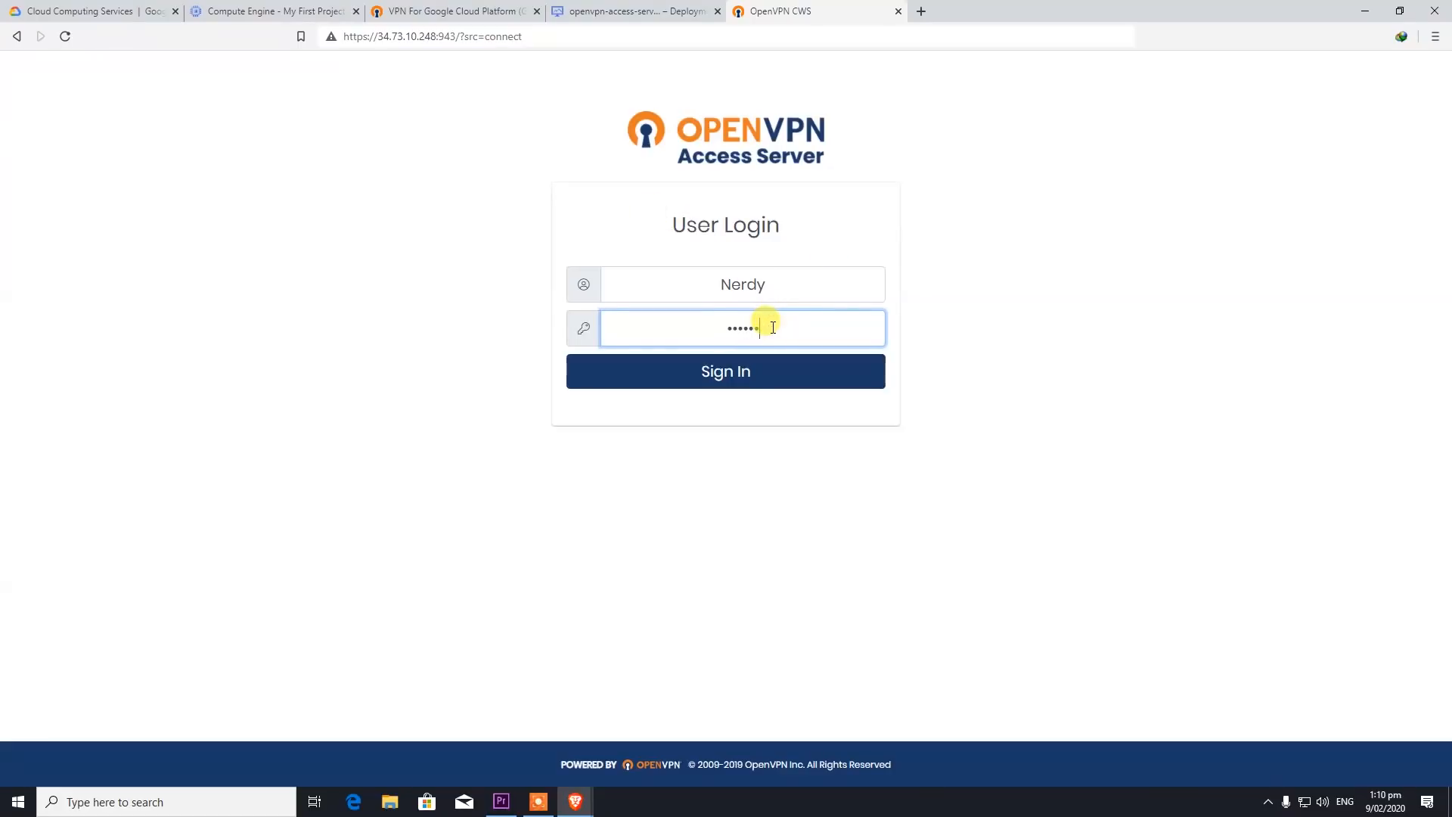
pyautogui.press('Return')
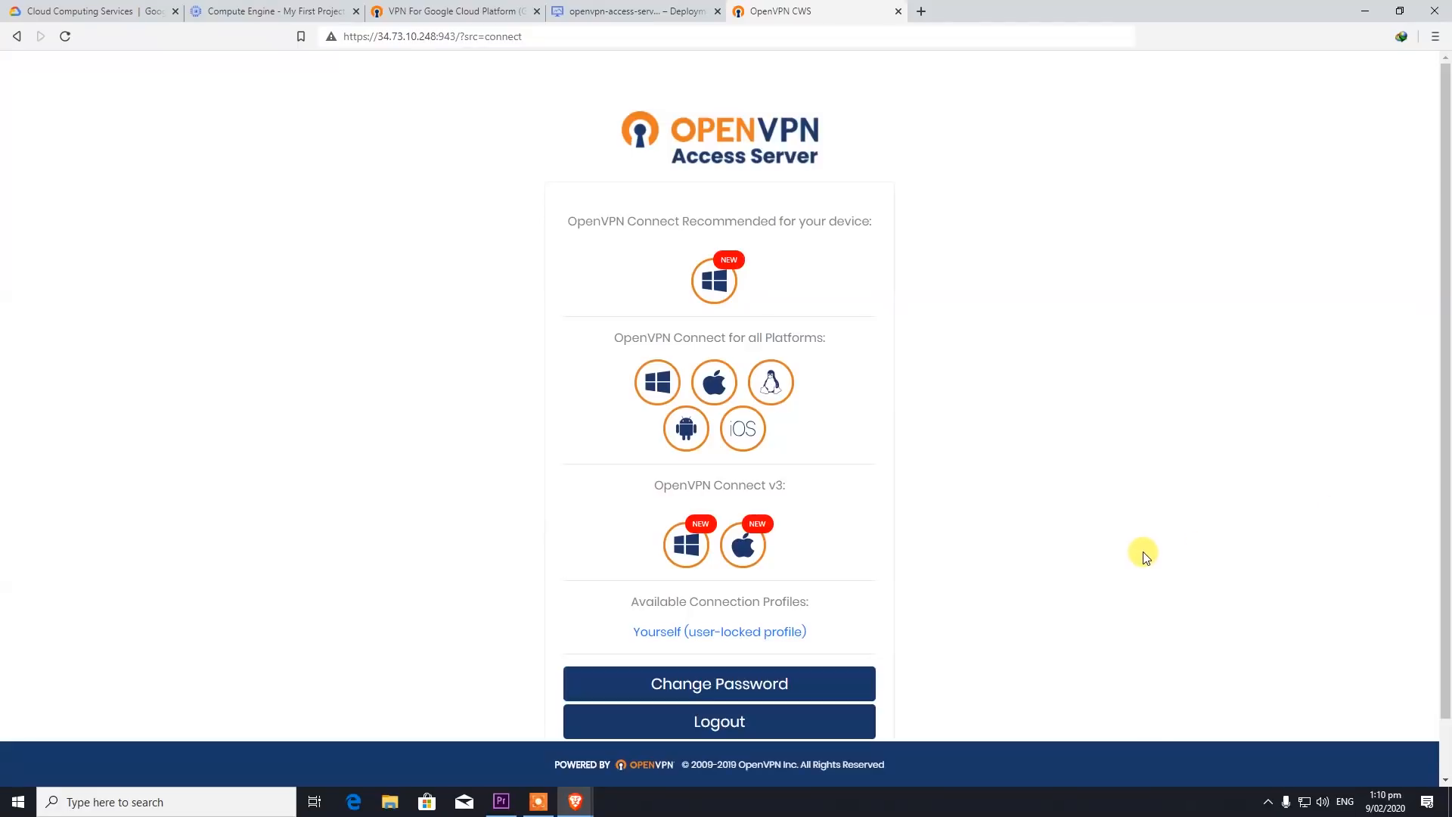
# - Download openvpn-connect-3.0.0.272_signed.msi from the Windows icon under OpenVPN Connect v3
pyautogui.click(694, 550)
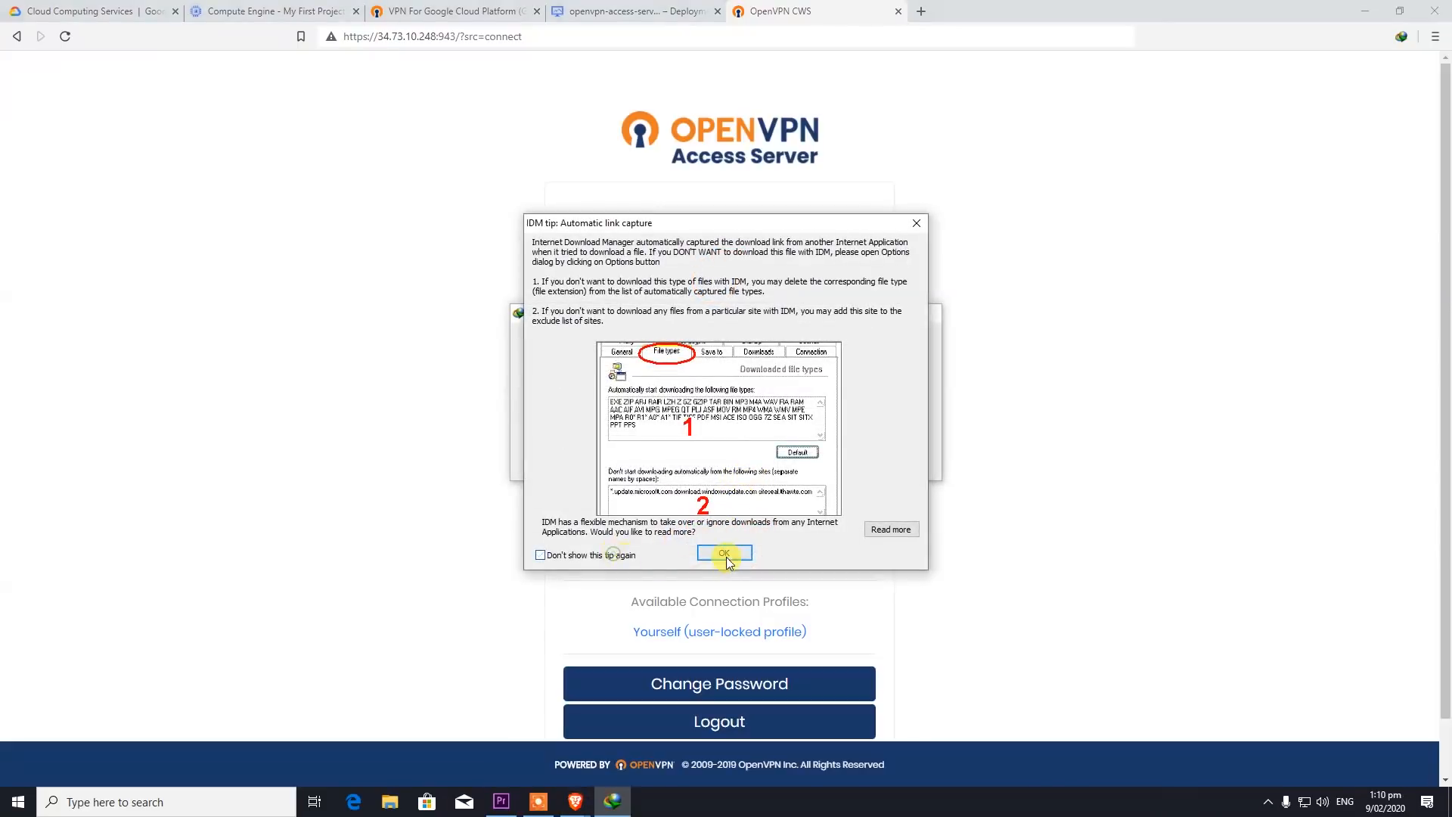
pyautogui.click(729, 554)
pyautogui.click(709, 470)
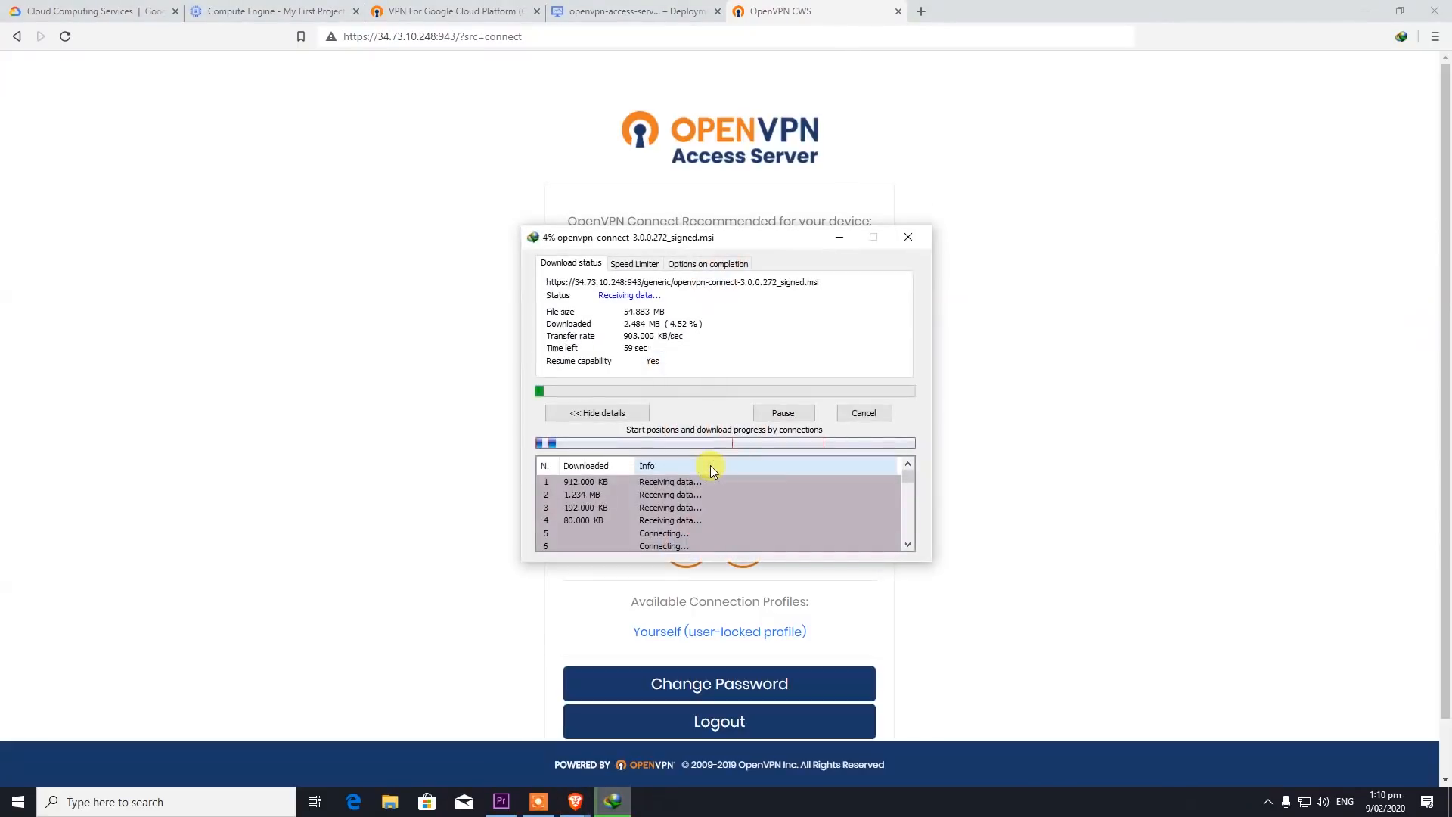
pyautogui.moveTo(690, 233); pyautogui.dragTo(277, 201)
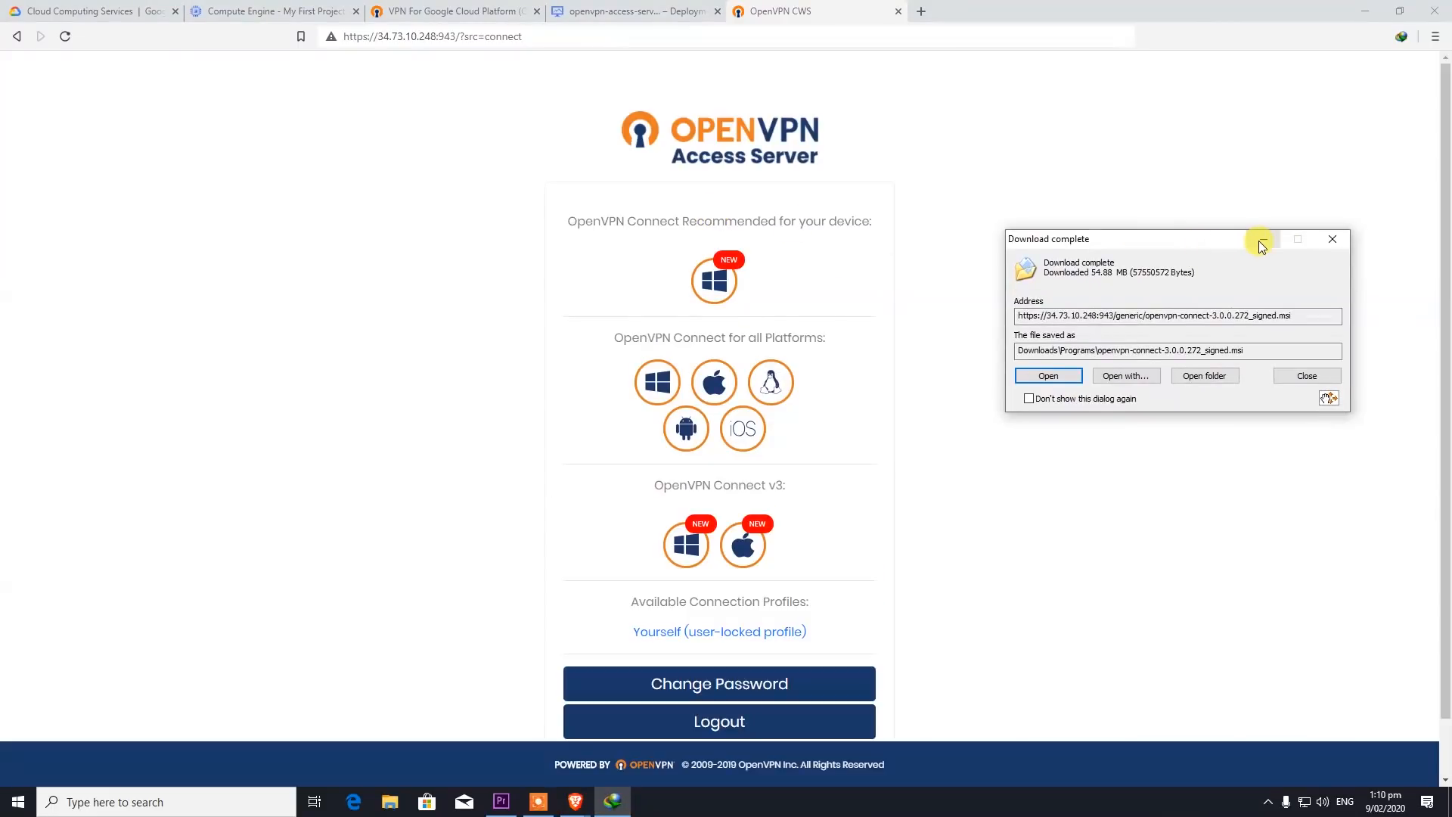
pyautogui.click(1259, 241)
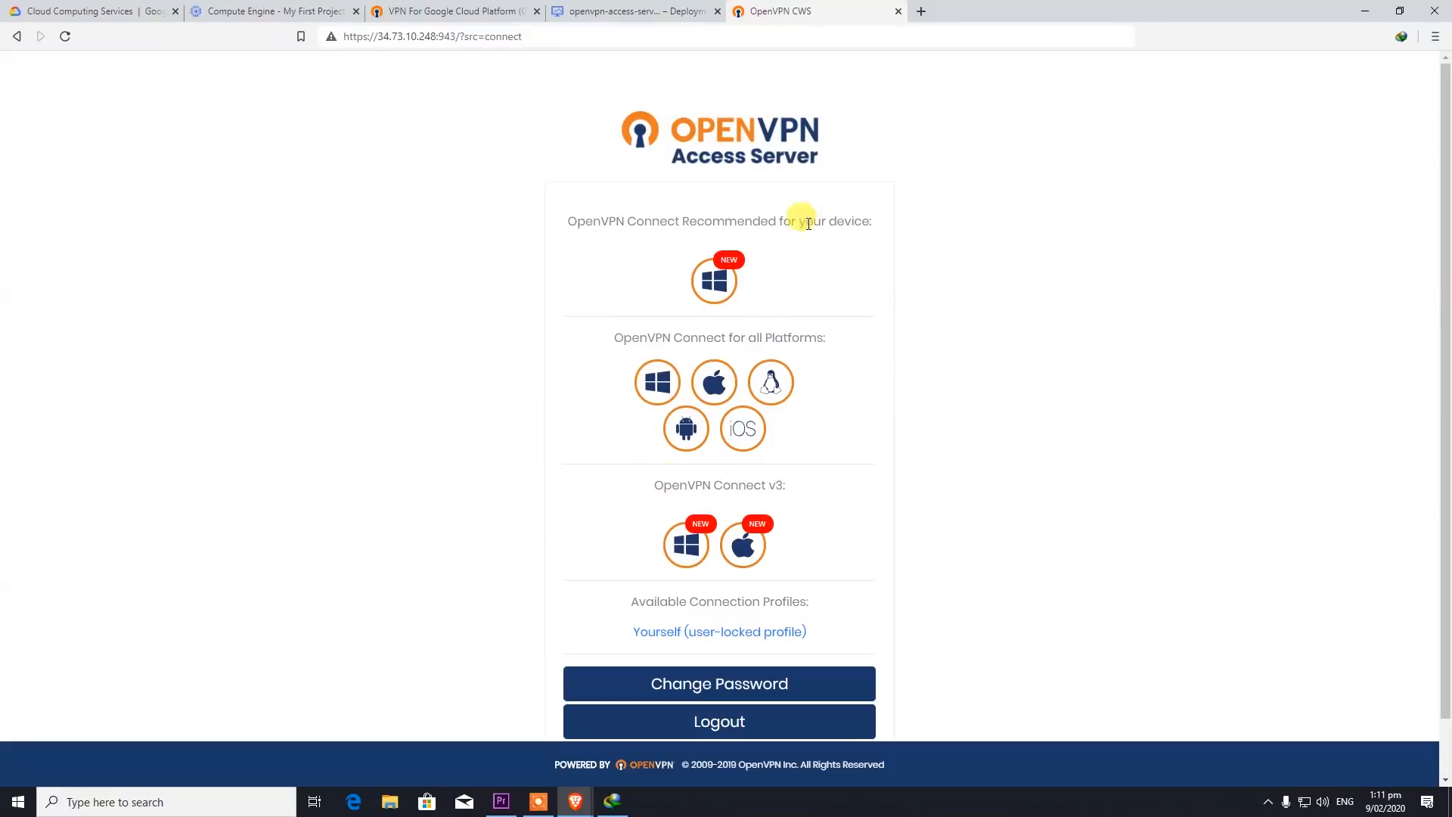
pyautogui.scroll(-1, 596, 570)
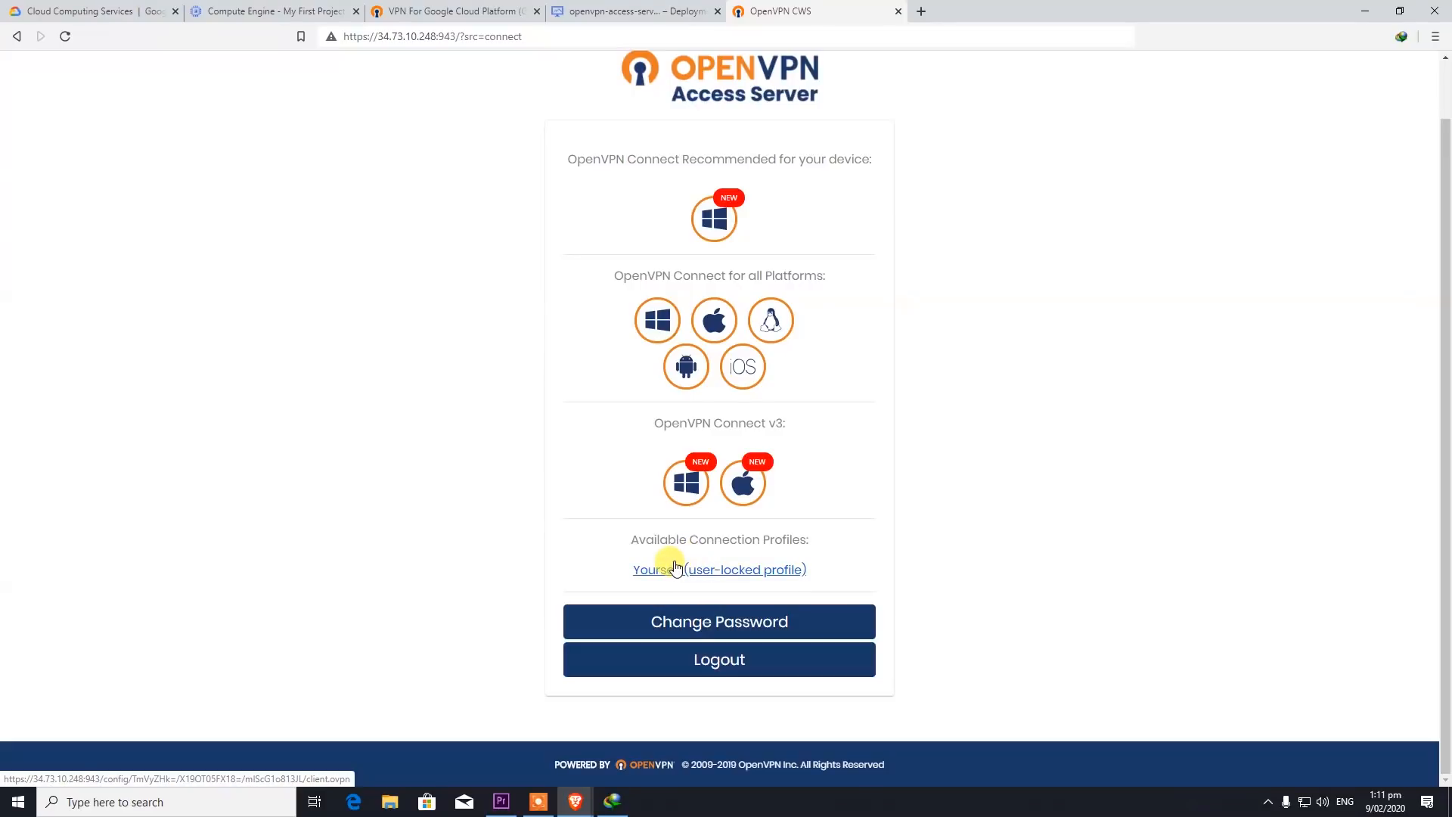
# - Open the Programs folder inside Downloads in File Explorer
pyautogui.click(1269, 801)
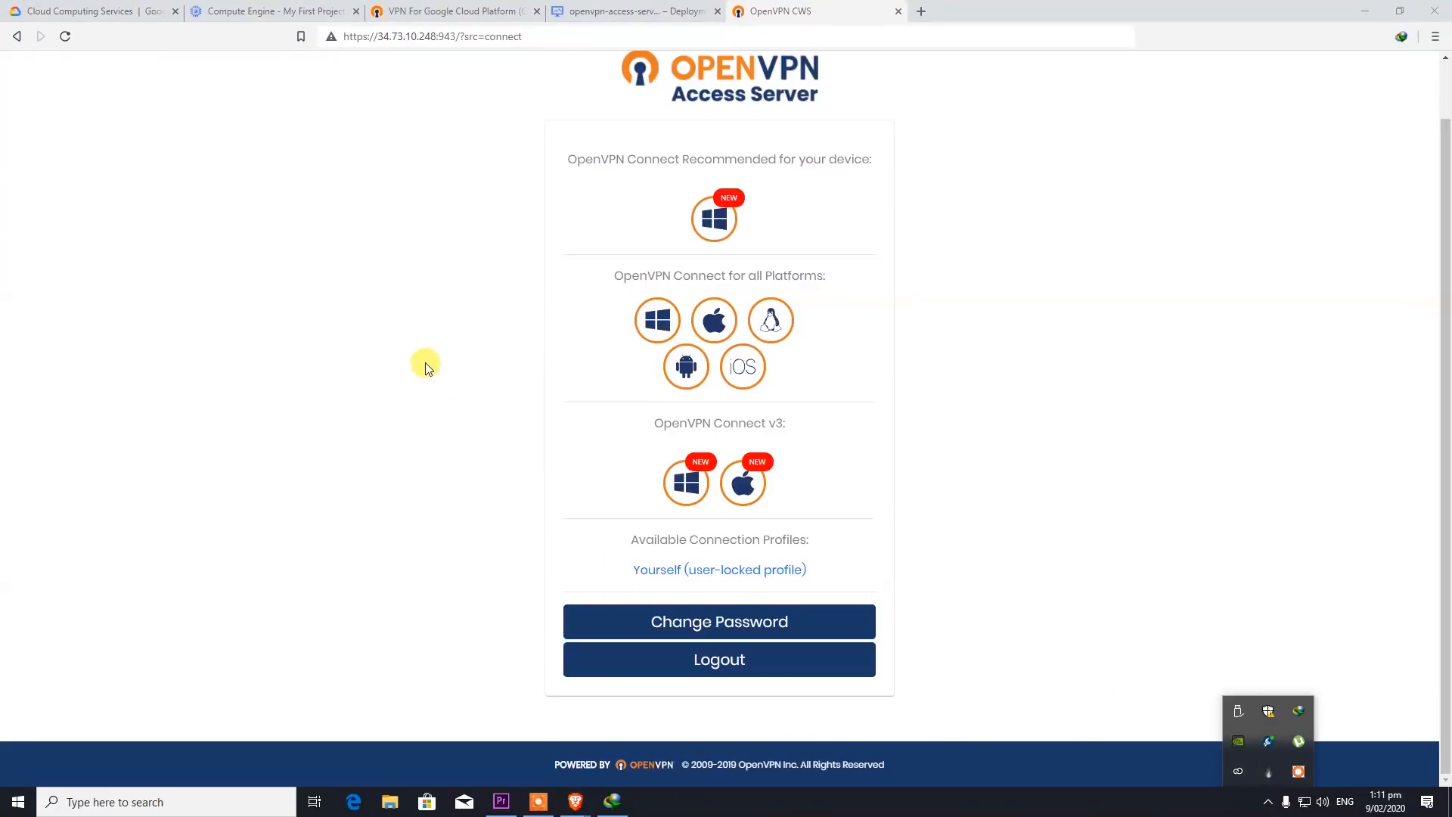
pyautogui.click(390, 801)
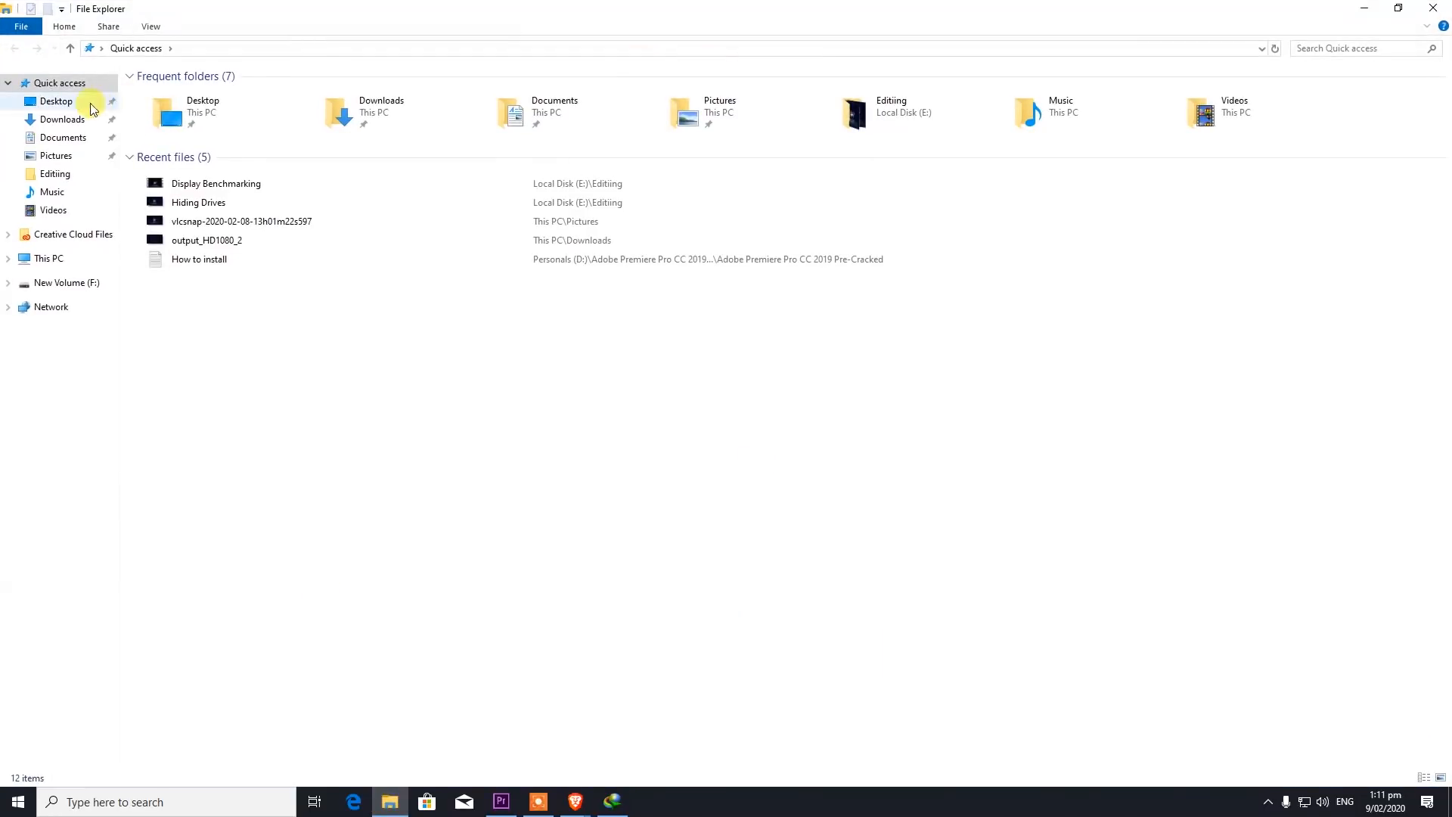
pyautogui.doubleClick(342, 113)
pyautogui.click(195, 120)
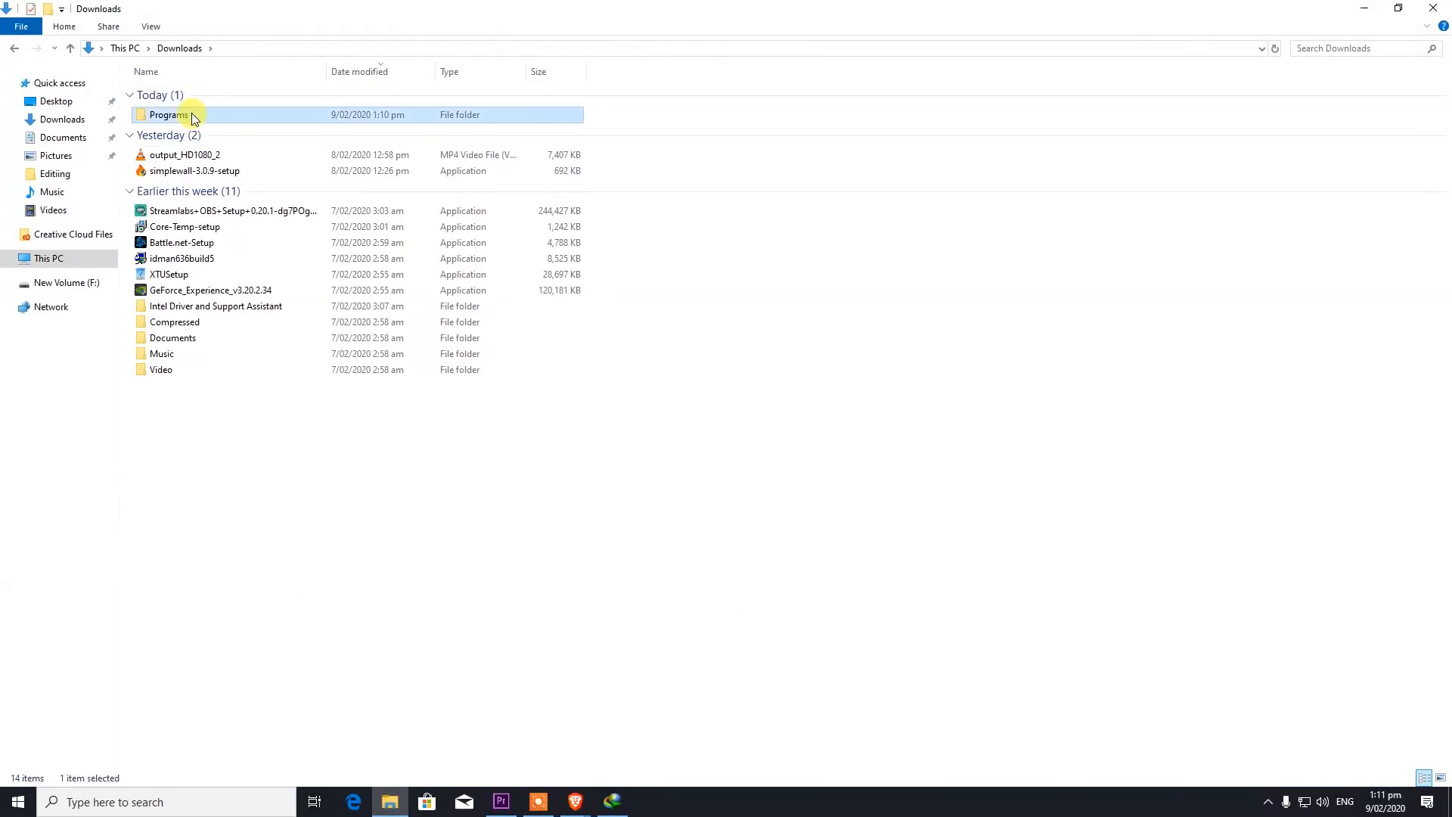
pyautogui.doubleClick(195, 117)
# - Install OpenVPN Connect 3.0.0.272 from its installer through the setup wizard, then minimize Explorer
pyautogui.click(192, 96)
pyautogui.rightClick(194, 95)
pyautogui.click(227, 108)
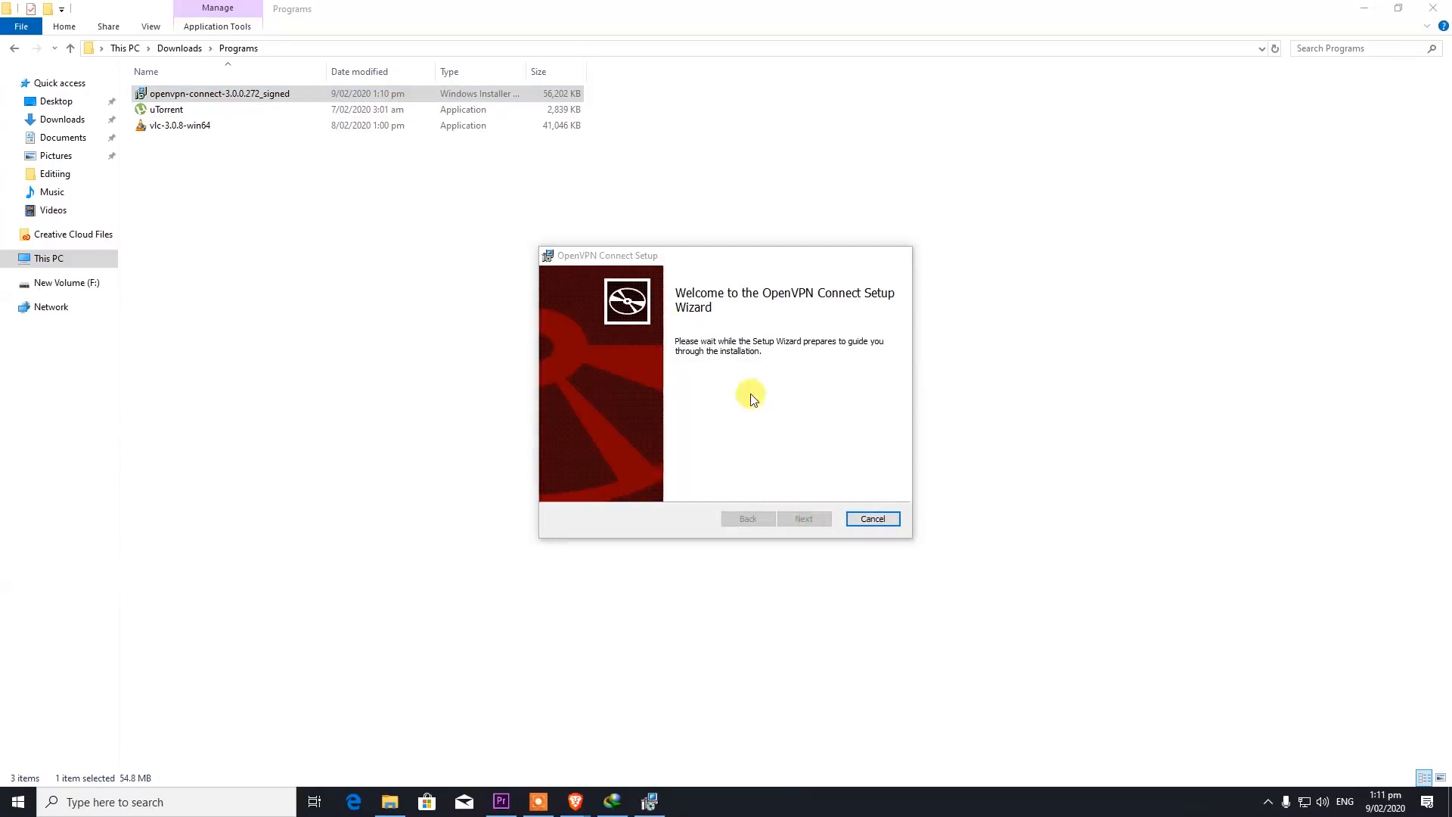
pyautogui.click(824, 519)
pyautogui.click(823, 519)
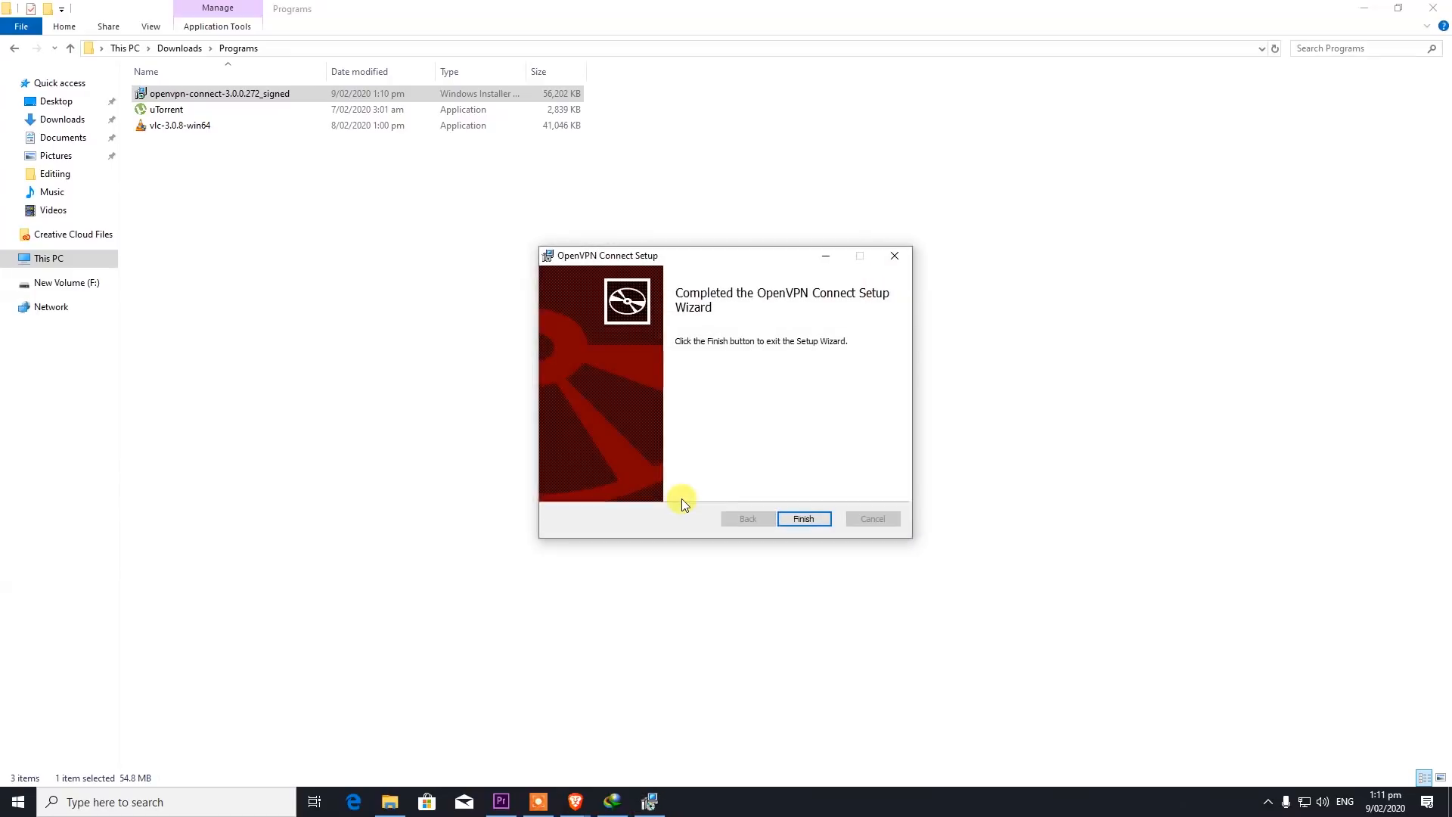
pyautogui.click(800, 521)
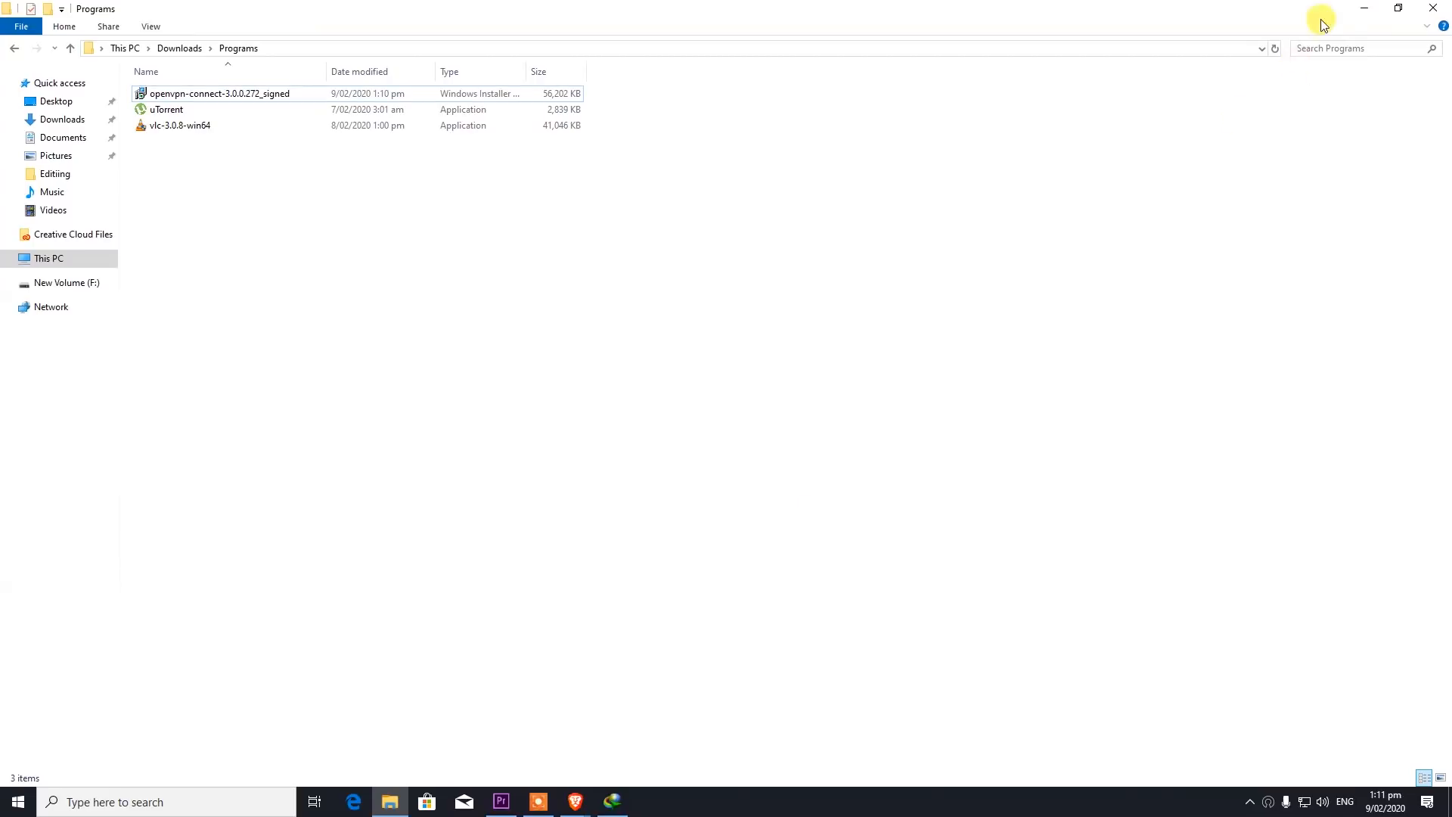
pyautogui.click(1364, 8)
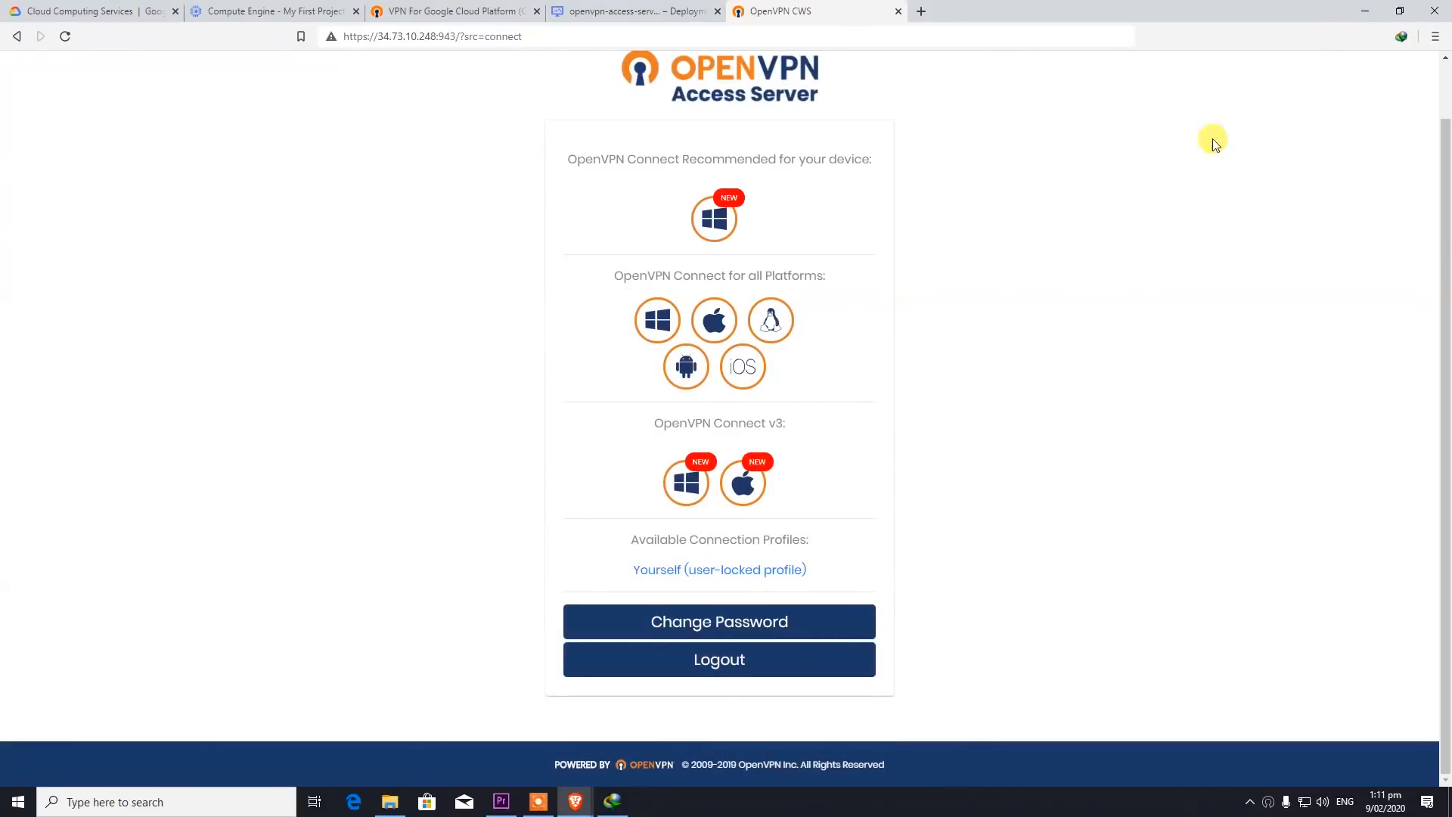
# - Launch OpenVPN Connect from its tray icon's Connect option
pyautogui.click(1369, 12)
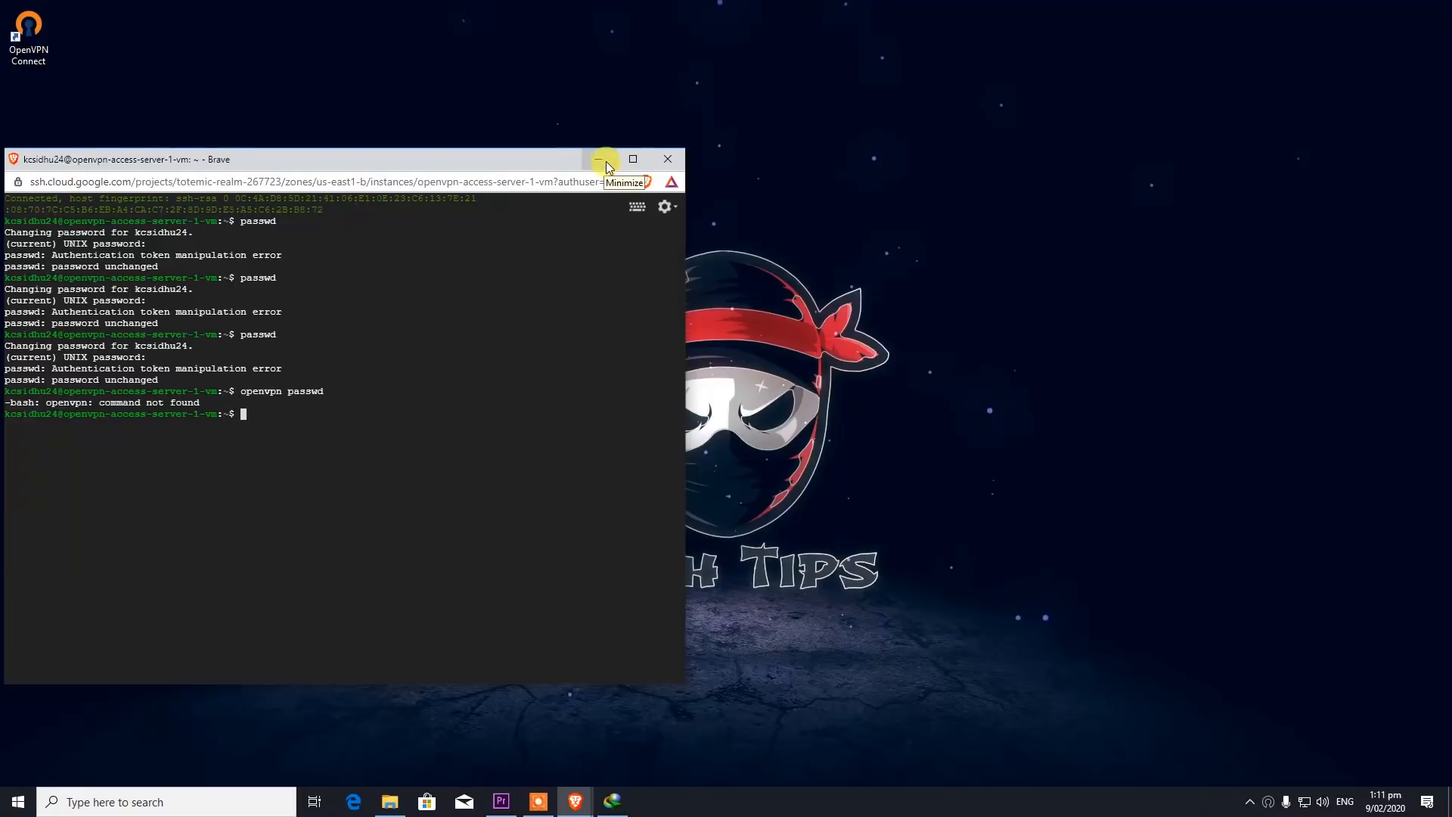
pyautogui.click(1251, 802)
pyautogui.rightClick(1254, 772)
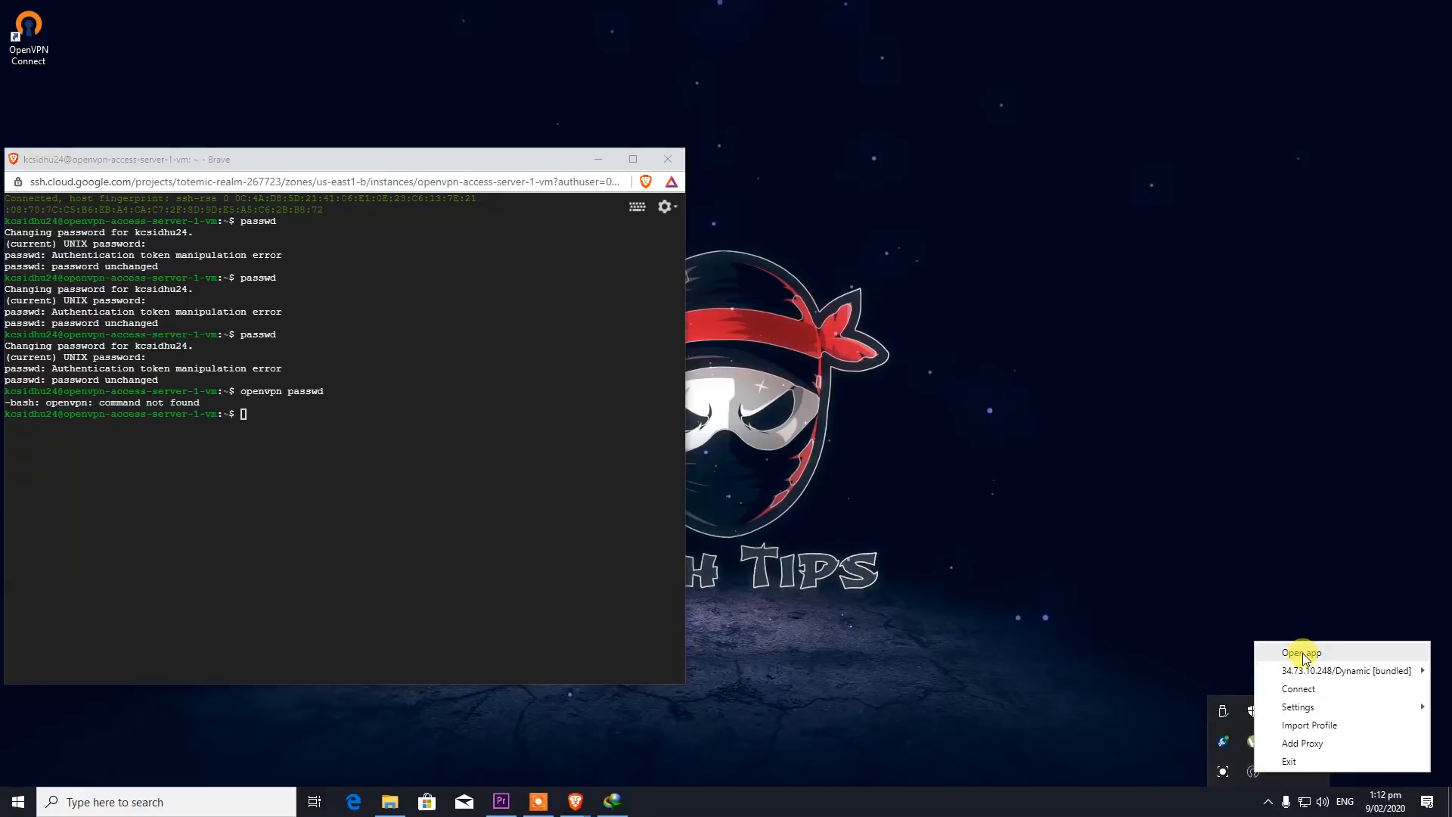
pyautogui.click(1309, 692)
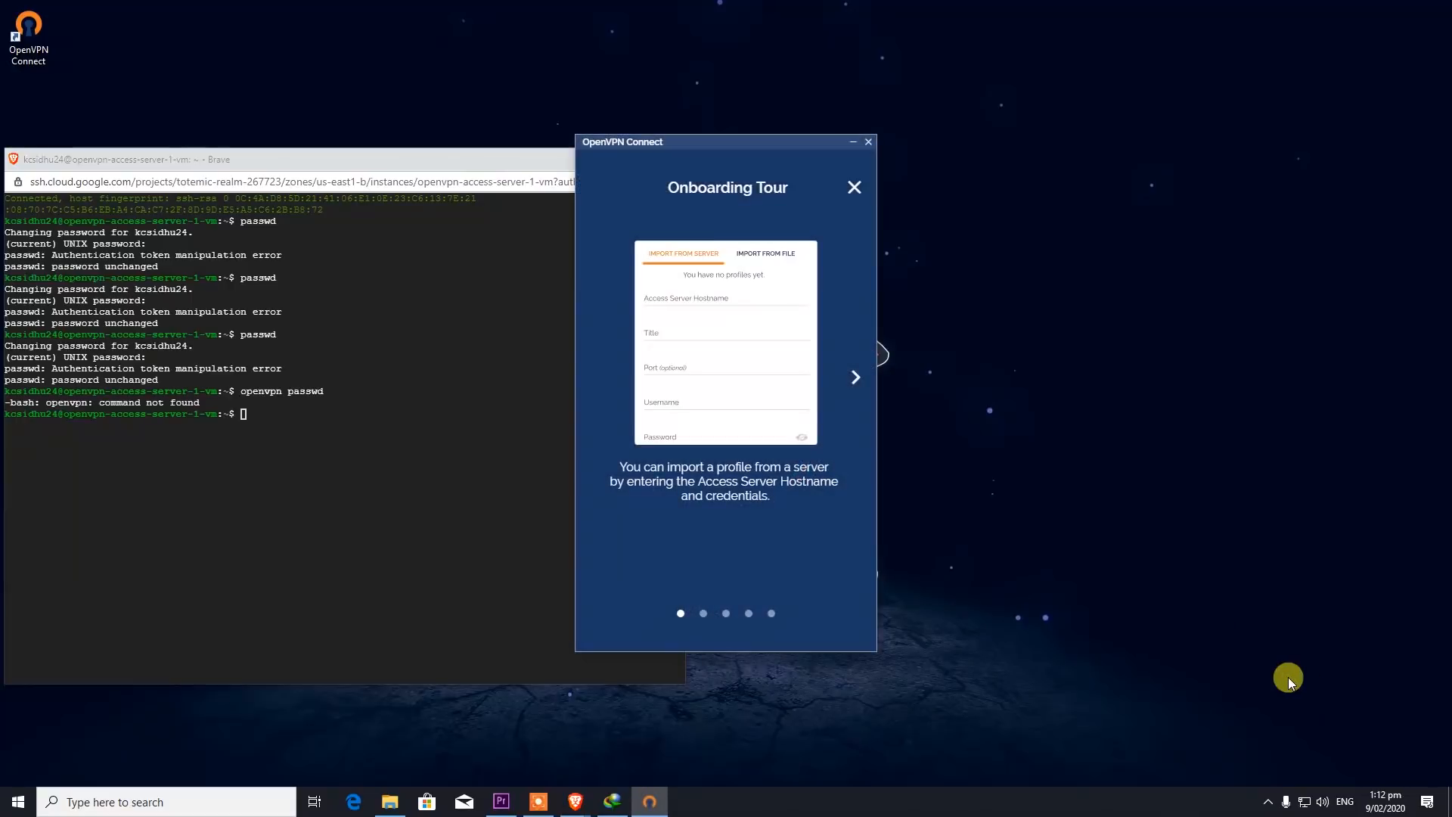
# - Skip the onboarding tour, accept the data policy and compression notice, and start connecting 34.73.10.248
pyautogui.click(859, 388)
pyautogui.click(860, 386)
pyautogui.click(860, 379)
pyautogui.click(862, 373)
pyautogui.click(855, 374)
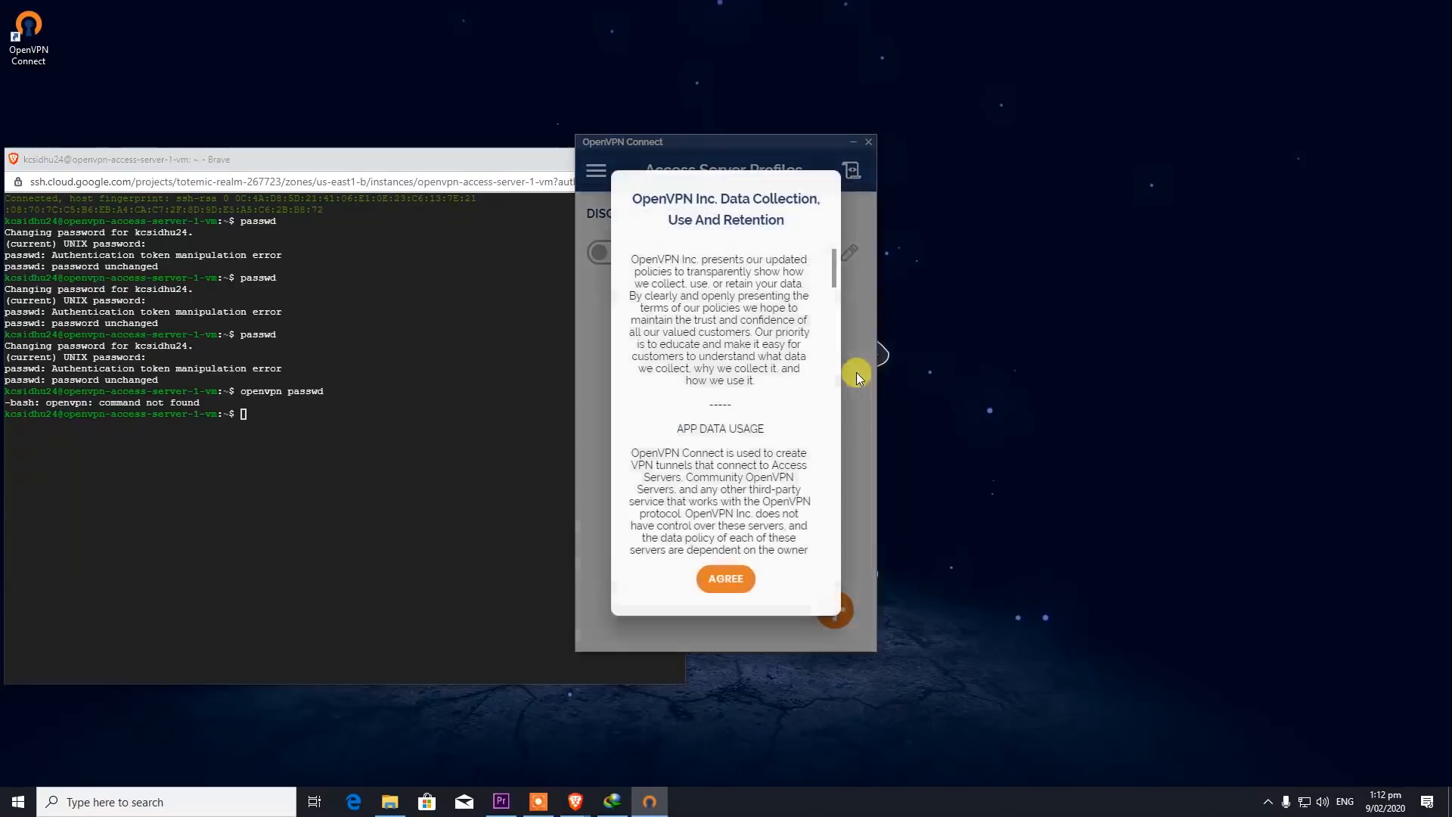
pyautogui.click(729, 577)
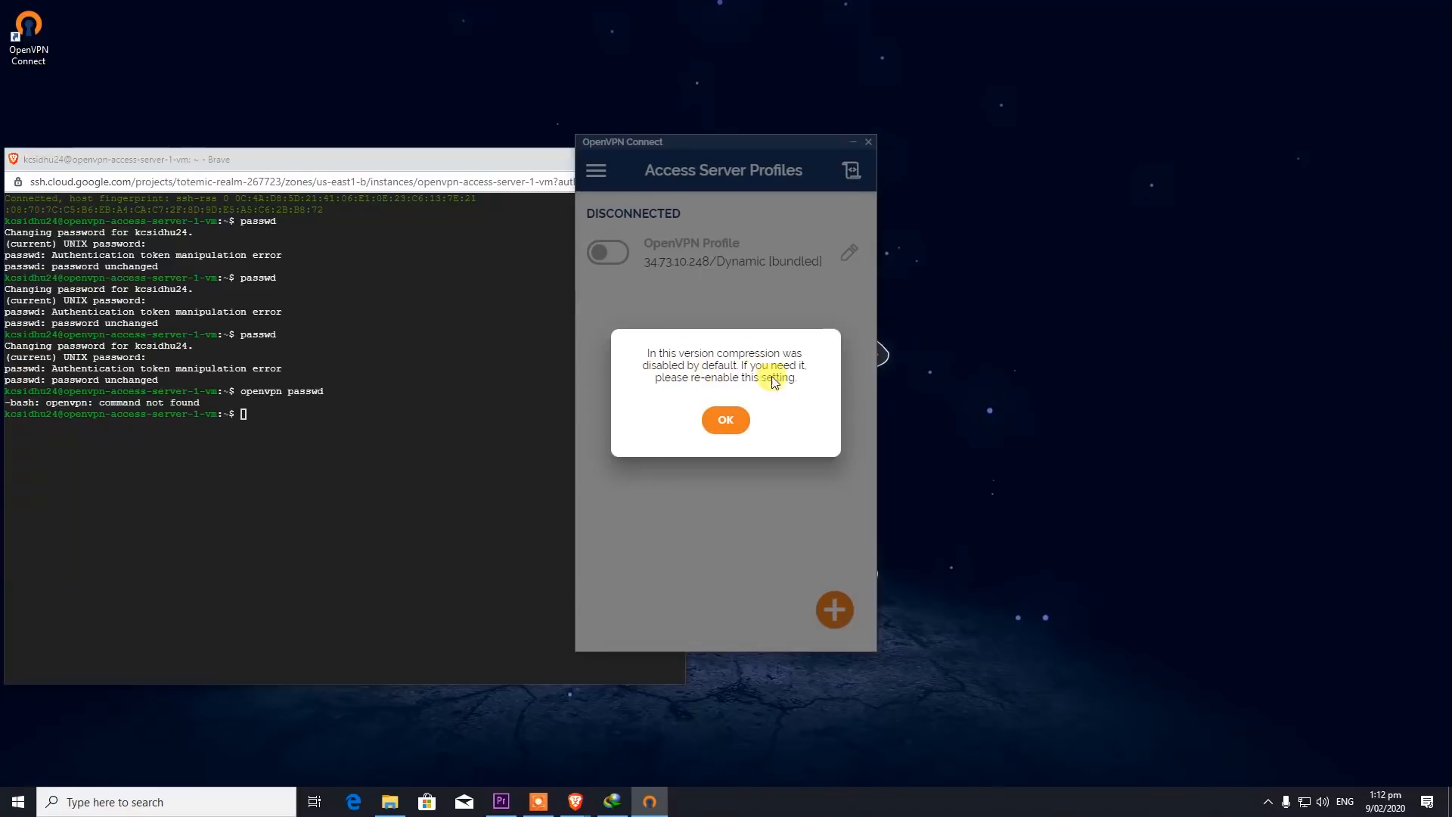
pyautogui.click(729, 419)
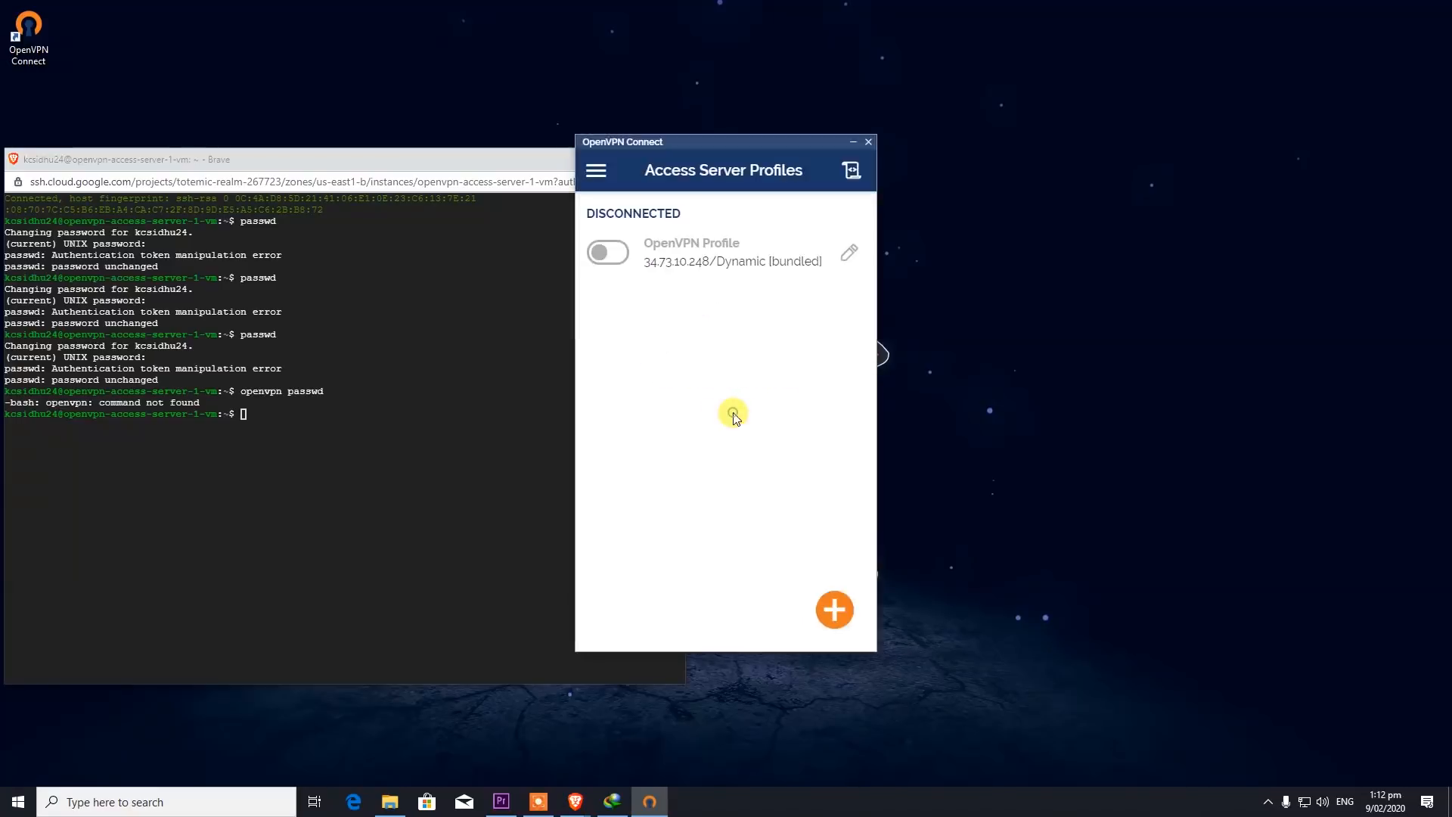
pyautogui.click(605, 252)
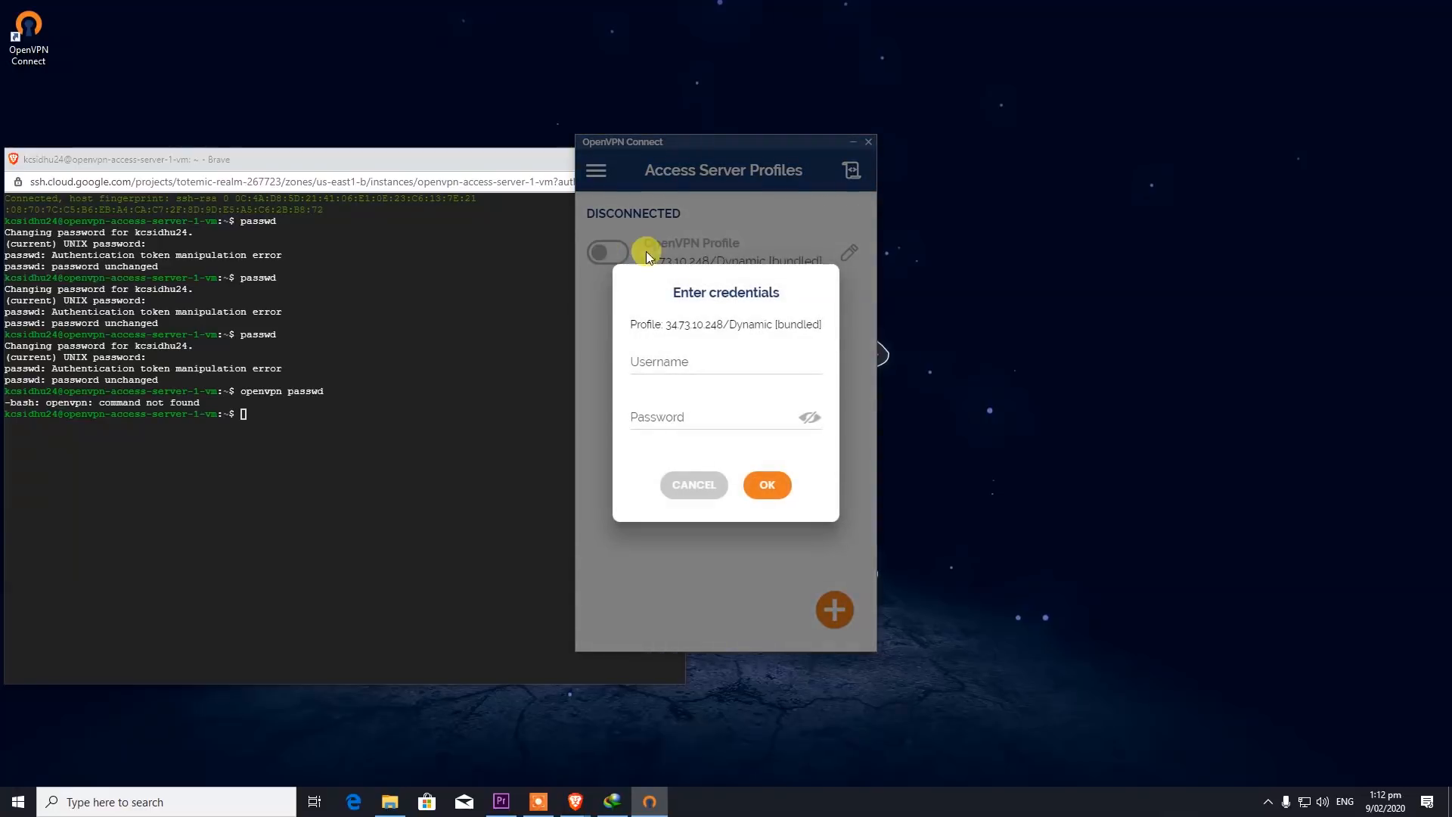
# - Enter the VPN user's username and password to connect, then dismiss the network prompt and minimize the terminal
pyautogui.click(698, 357)
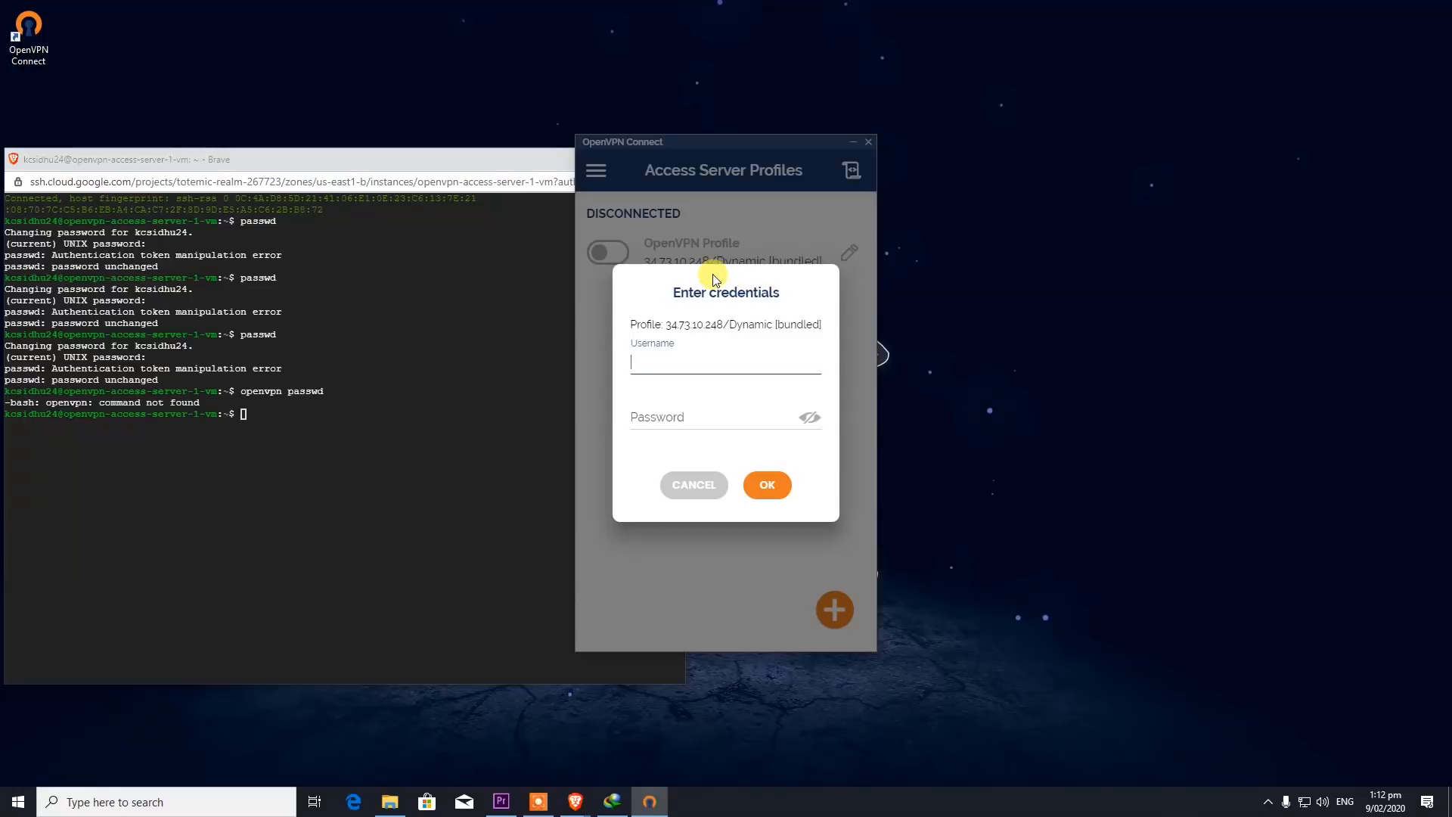
pyautogui.press('Tab')
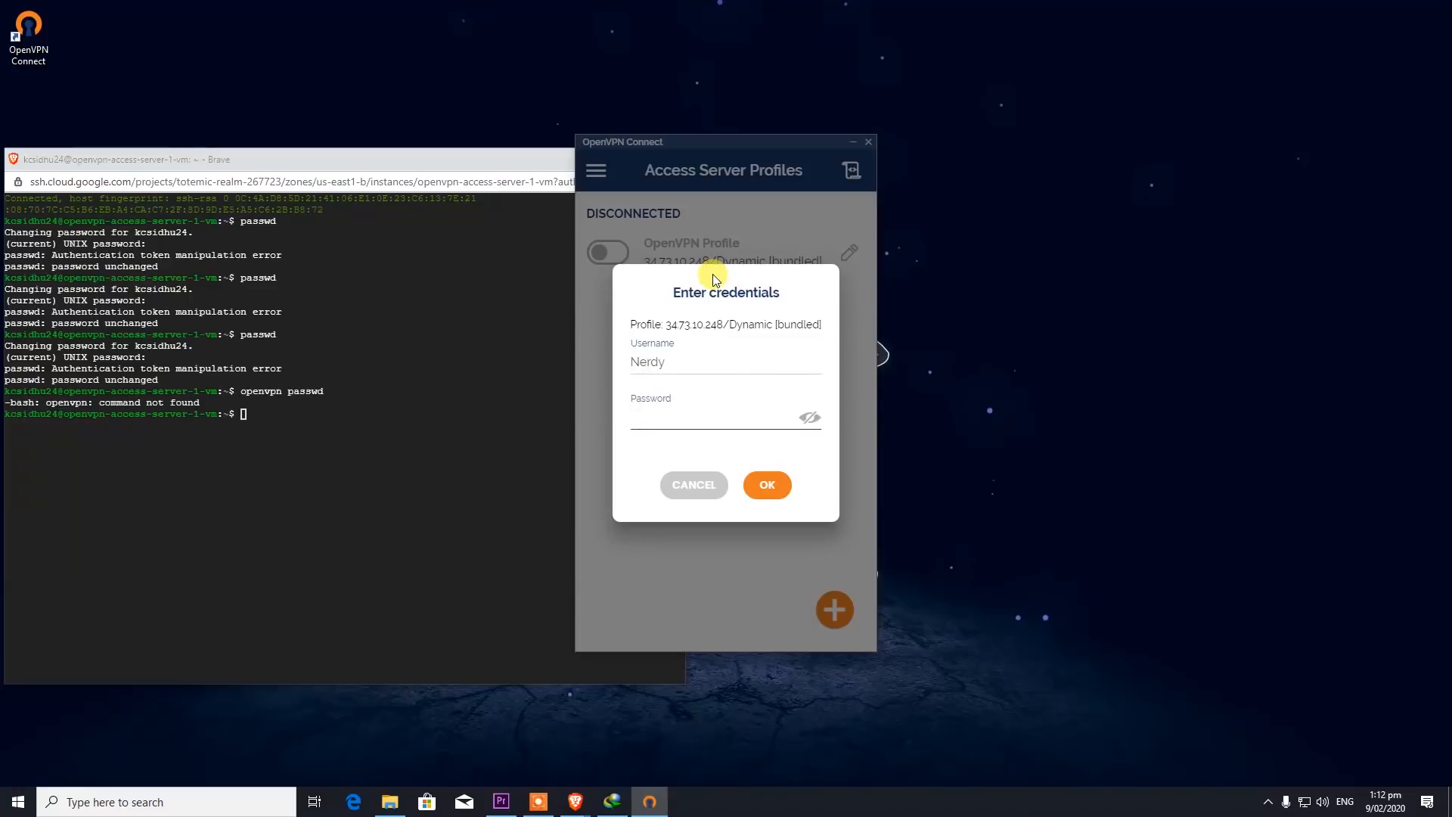
pyautogui.write('•••••••••')
pyautogui.click(761, 477)
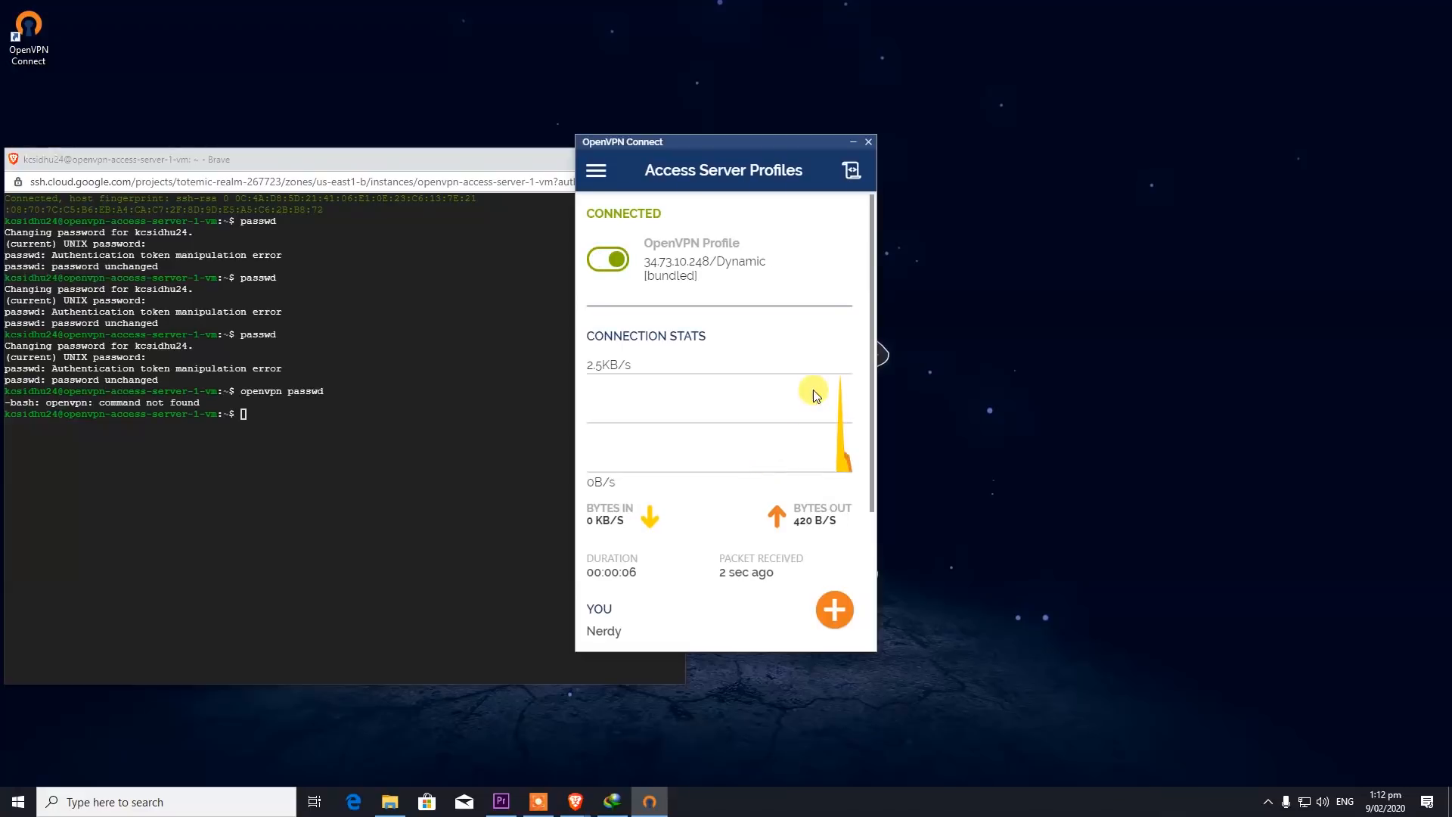
pyautogui.click(614, 430)
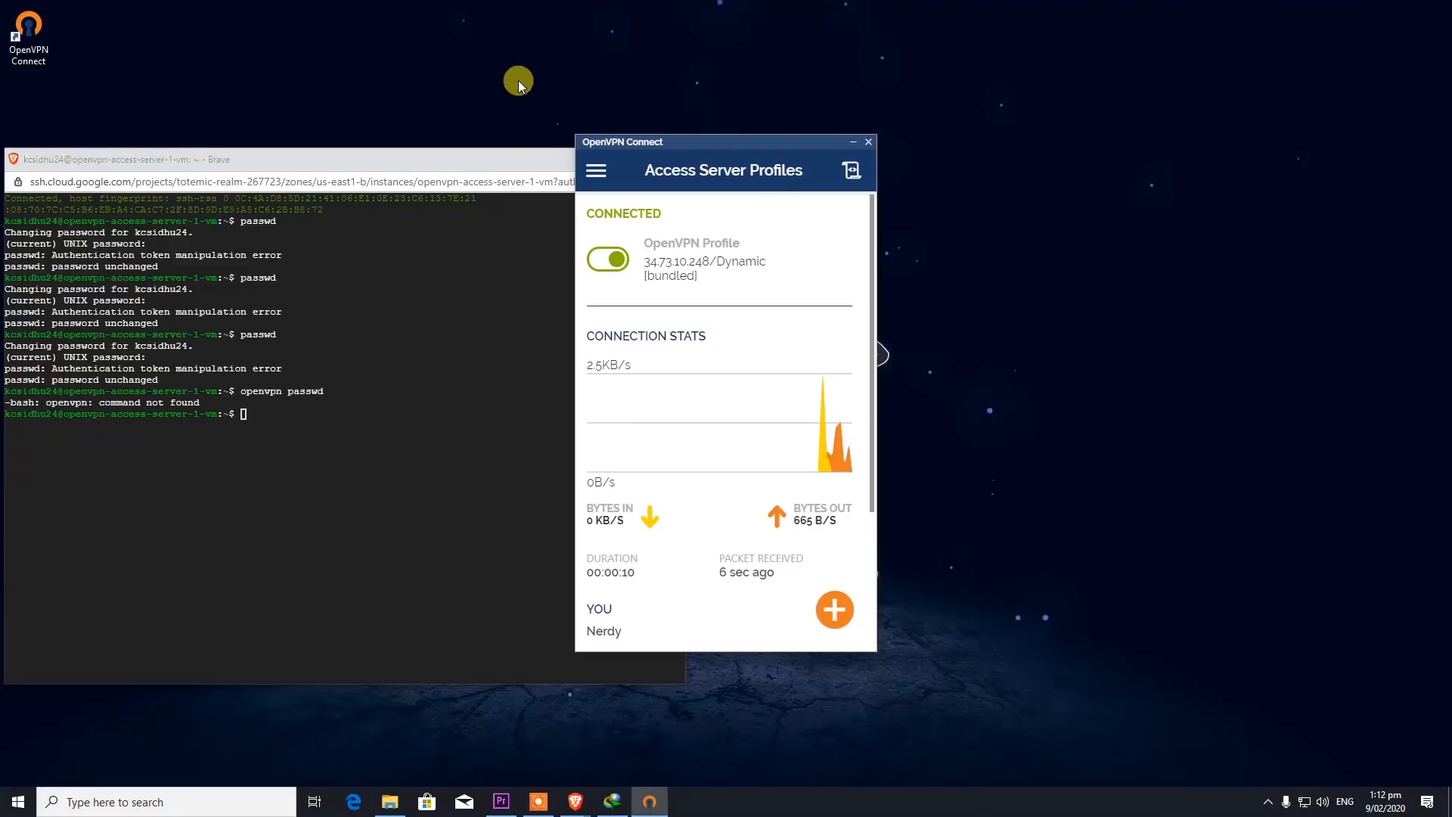
pyautogui.moveTo(506, 157); pyautogui.dragTo(454, 158)
pyautogui.click(552, 164)
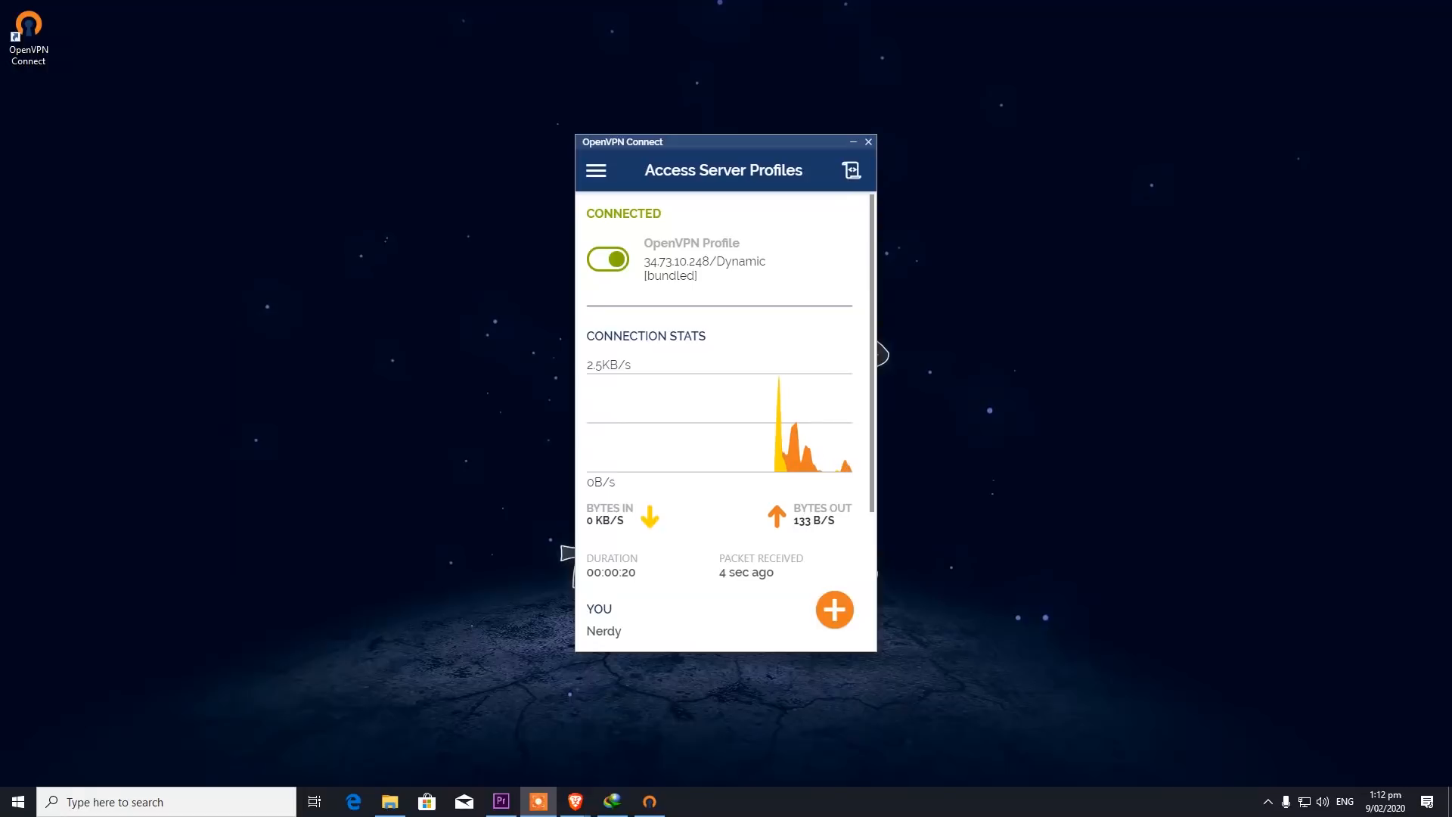
# - Search Google for 'what is my ip', check it shows 34.73.10.248, and open whatismyipaddress.com
pyautogui.moveTo(712, 142); pyautogui.dragTo(1078, 106)
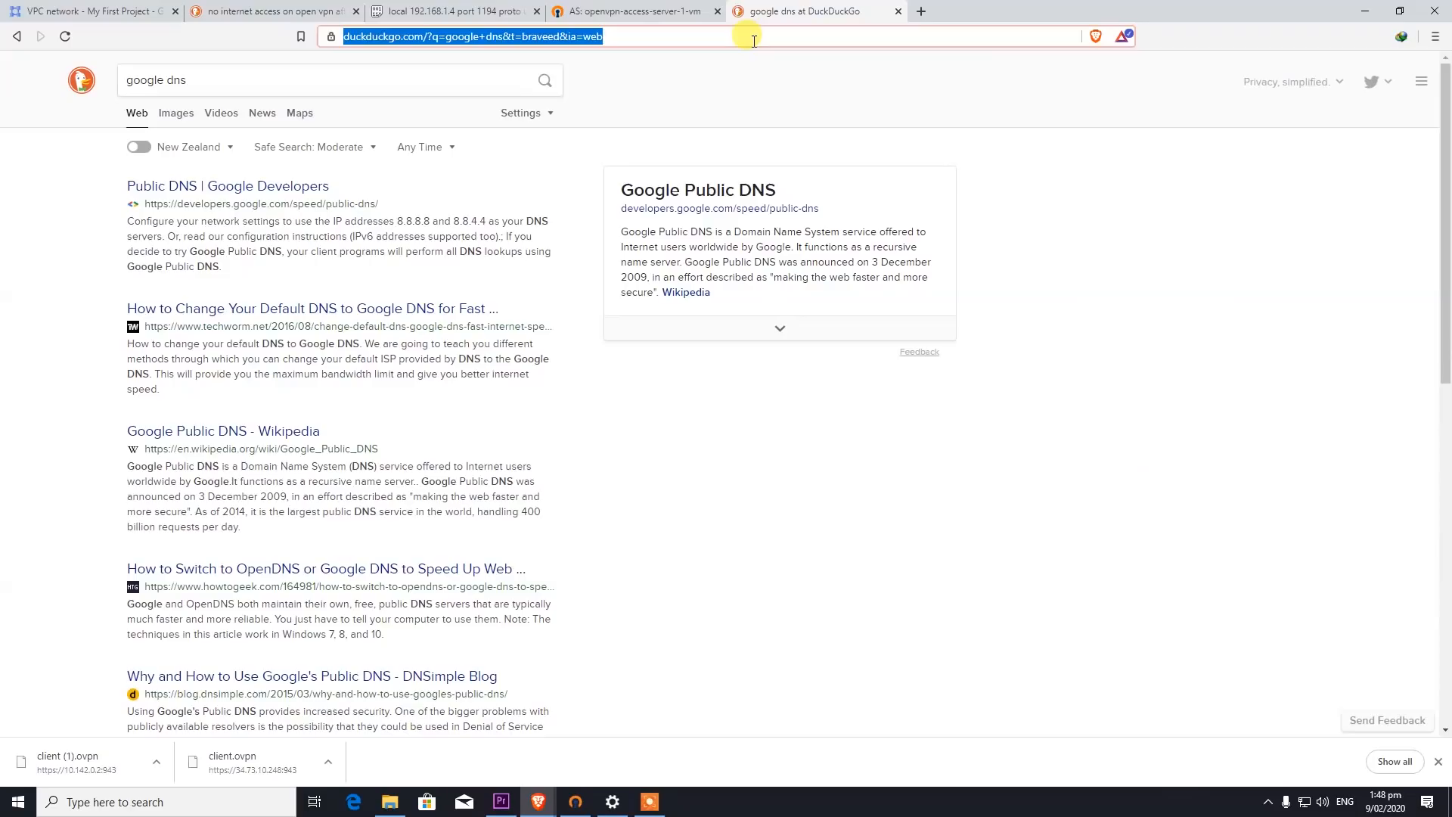
pyautogui.click(754, 36)
pyautogui.write('google.com')
pyautogui.press('Return')
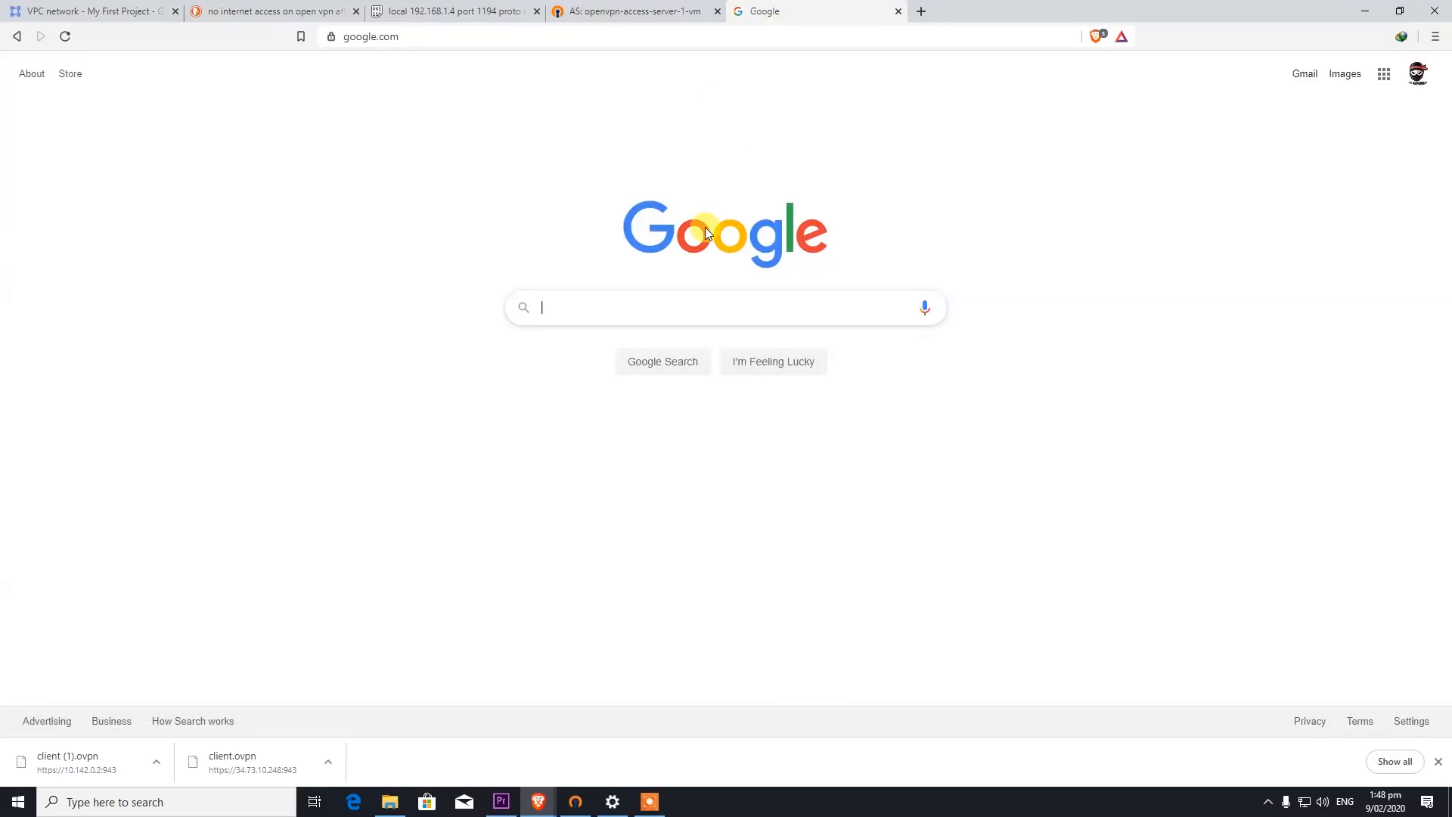
pyautogui.click(582, 303)
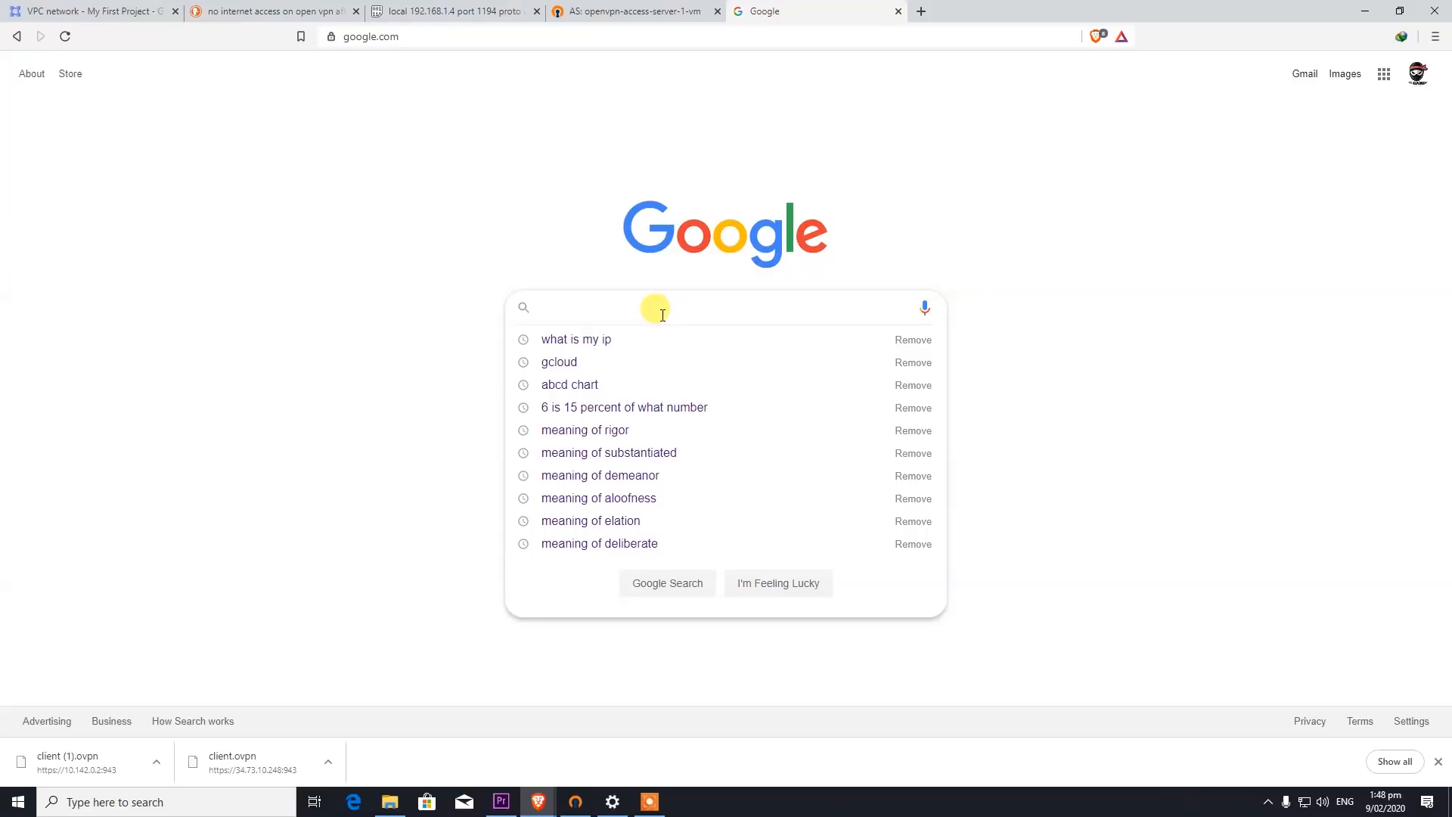
pyautogui.press('Down')
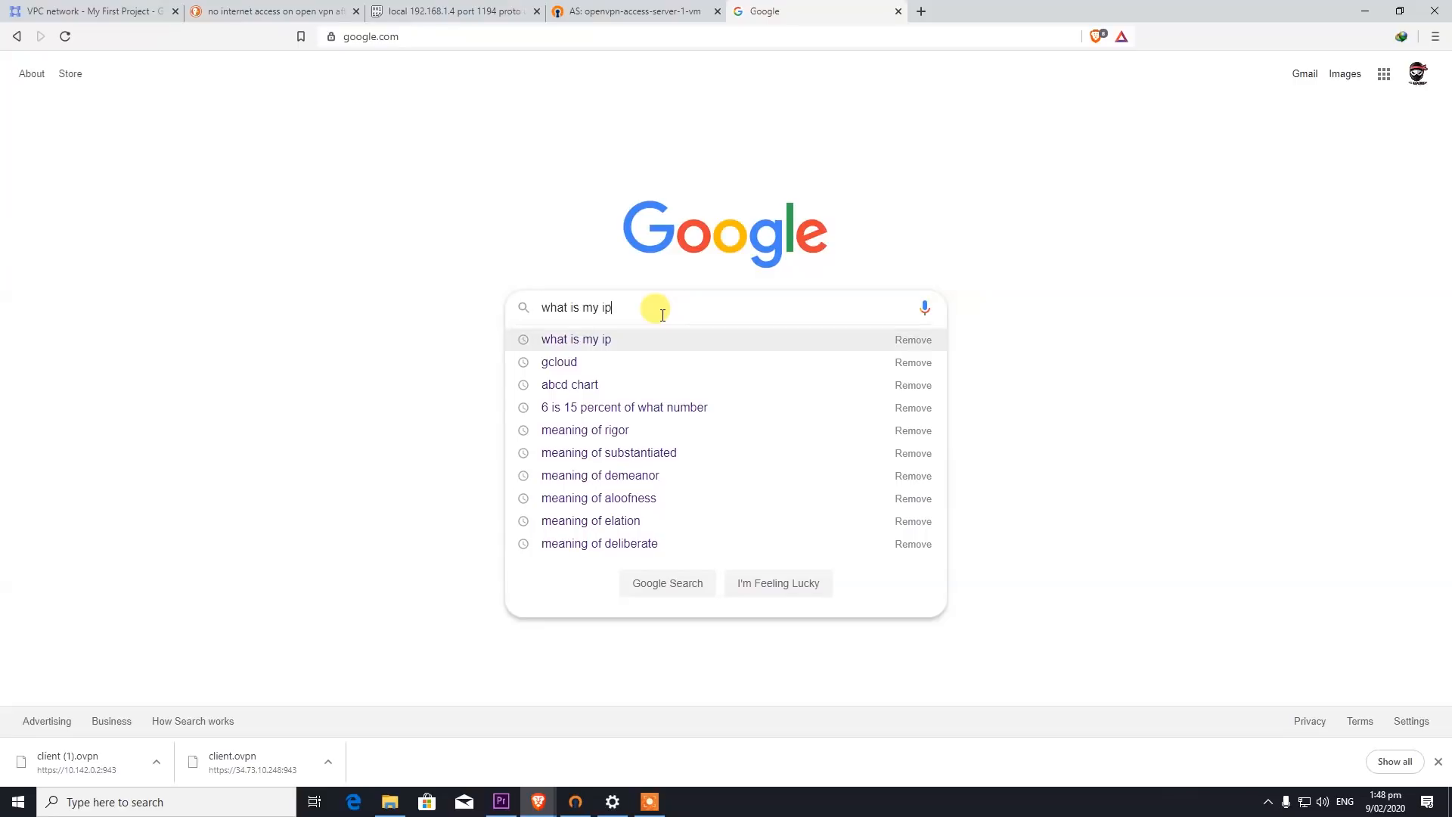
pyautogui.press('Return')
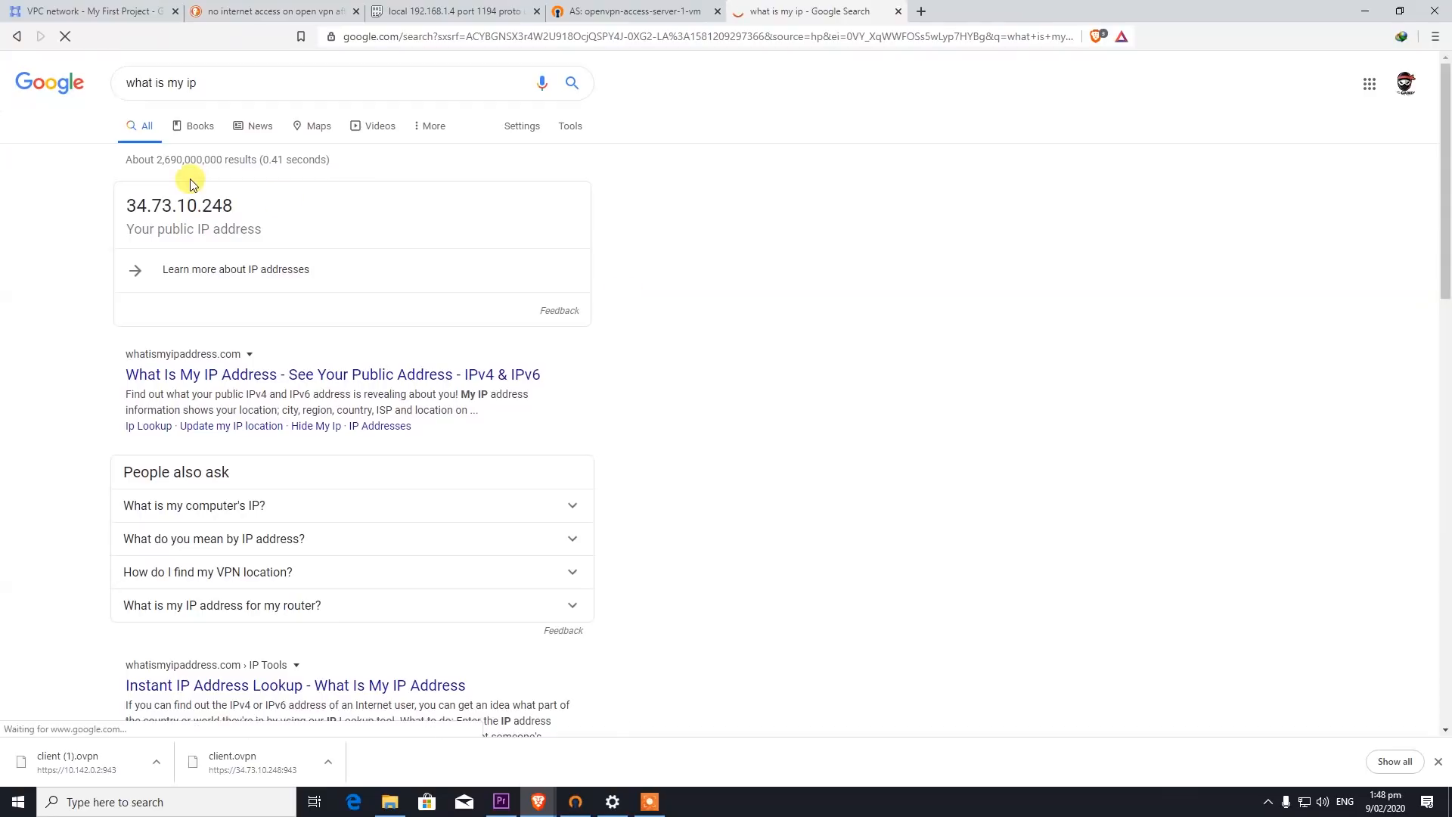
pyautogui.moveTo(247, 205); pyautogui.dragTo(139, 205)
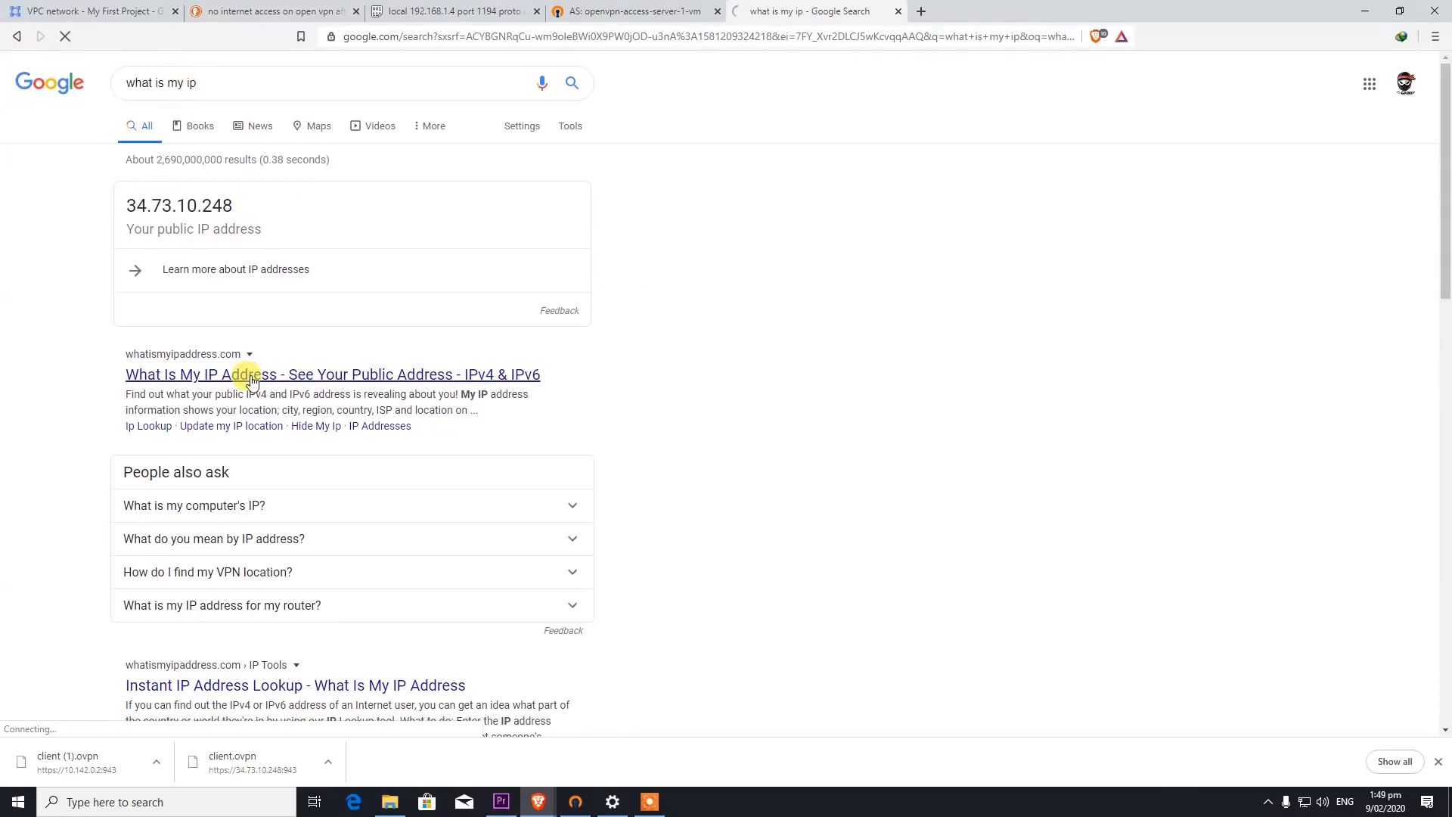
pyautogui.click(251, 377)
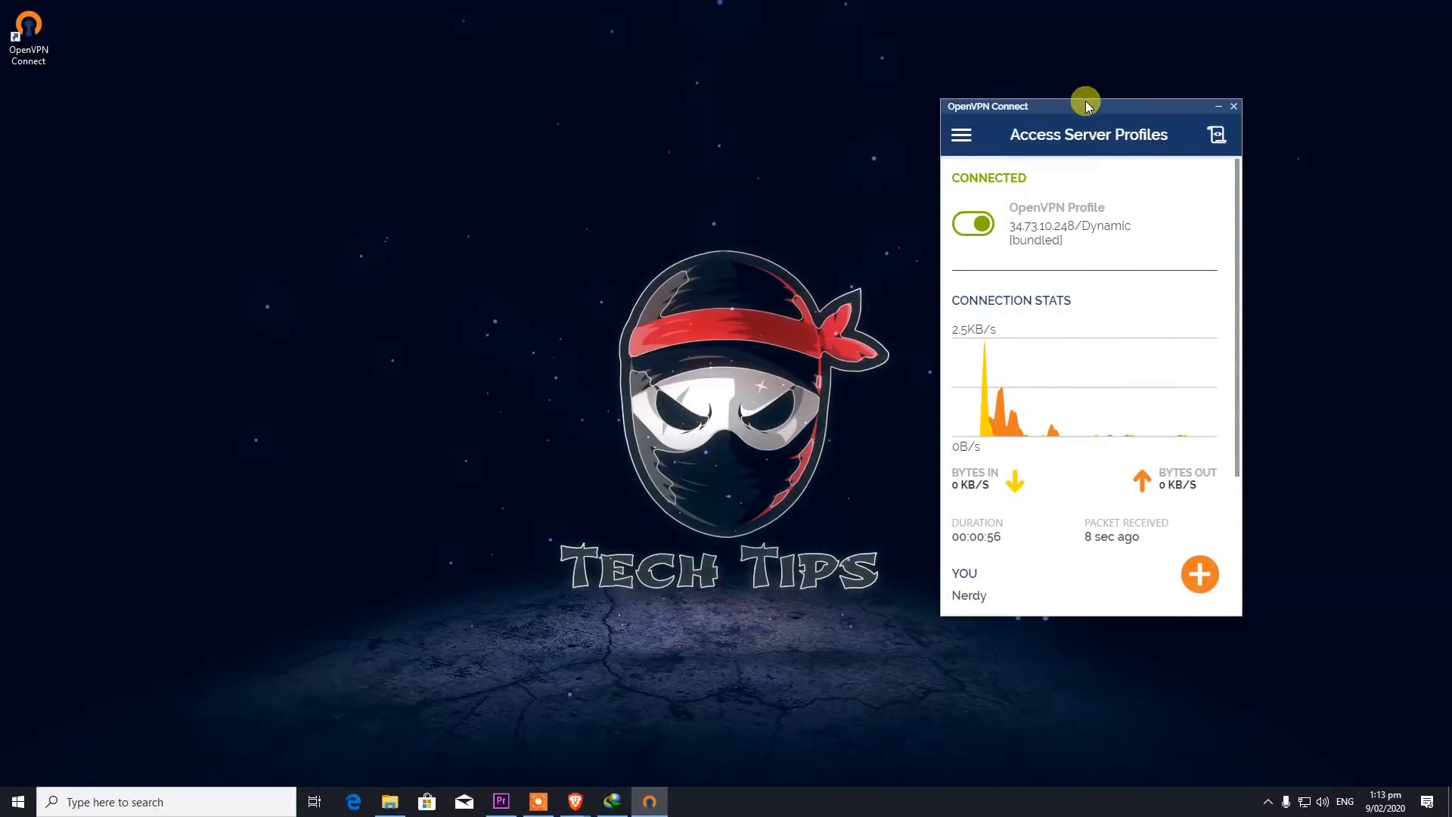
# - Move OpenVPN Connect to the centre and toggle the 34.73.10.248 profile to disconnect
pyautogui.moveTo(1086, 105); pyautogui.dragTo(593, 117)
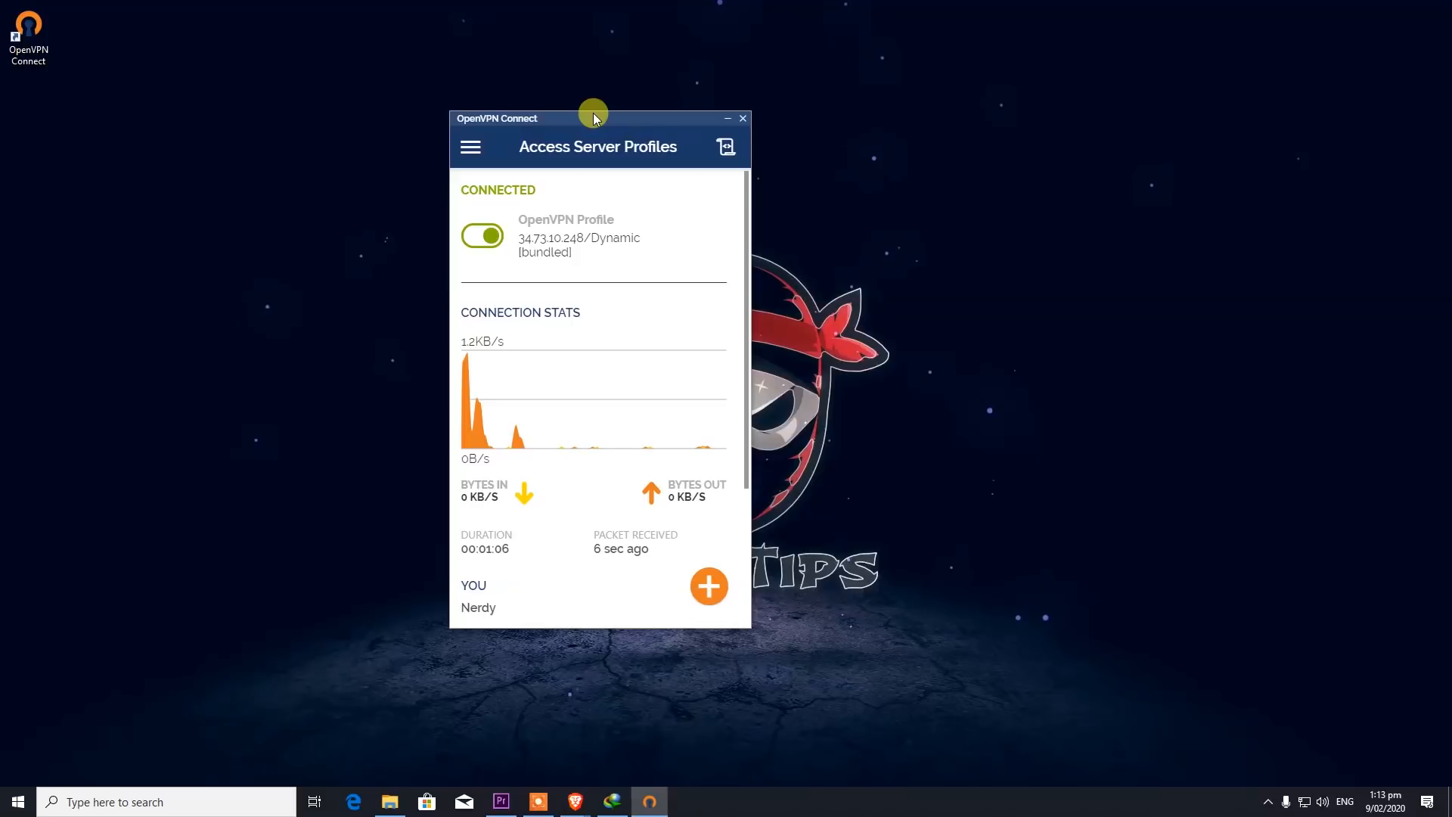
pyautogui.click(497, 235)
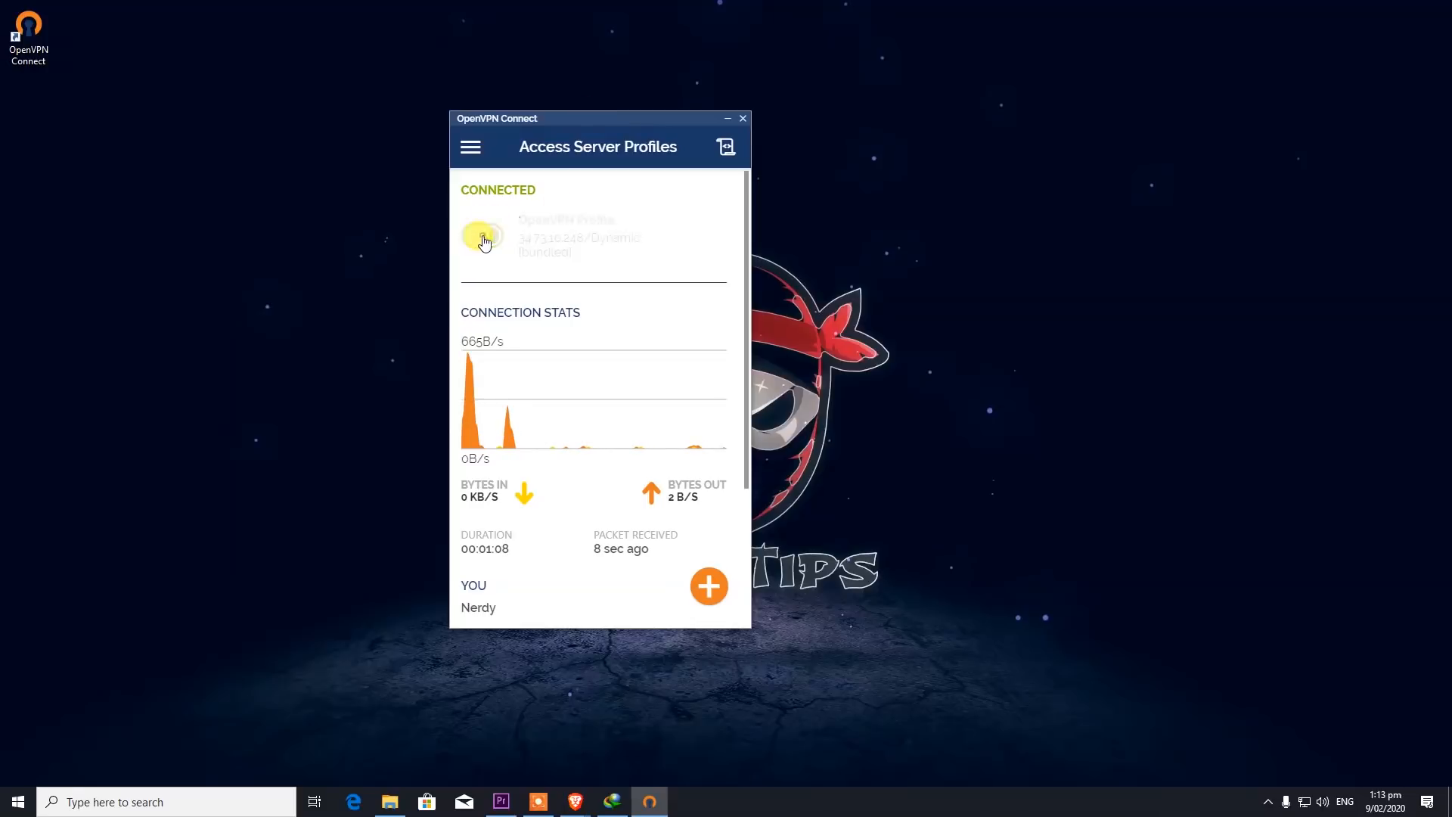